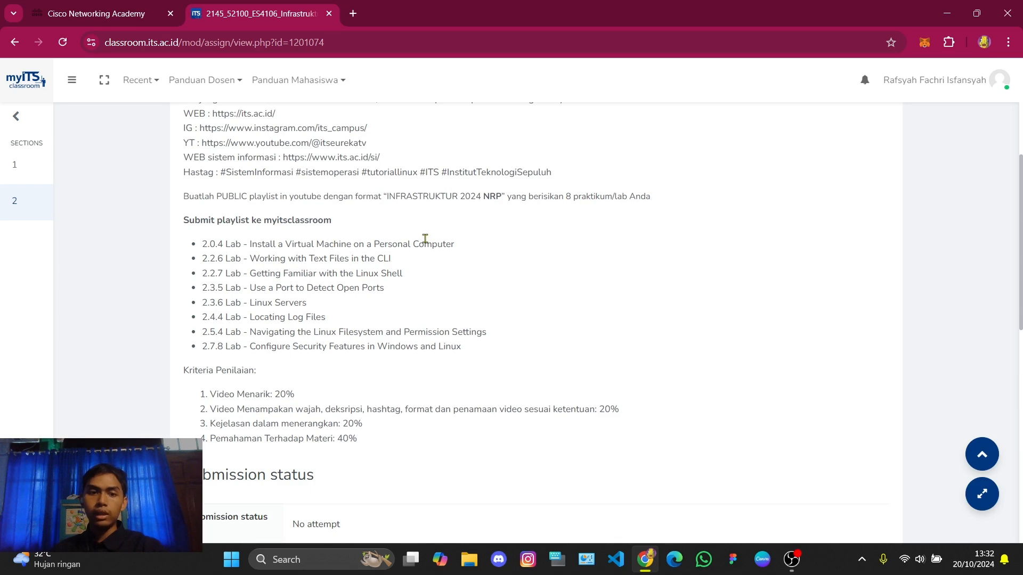
- Locate 2.0.4 Lab in the class assignment list and switch to the Operating Systems Basics course on Cisco Networking Academy
left_click_drag(457, 251, 224, 238)
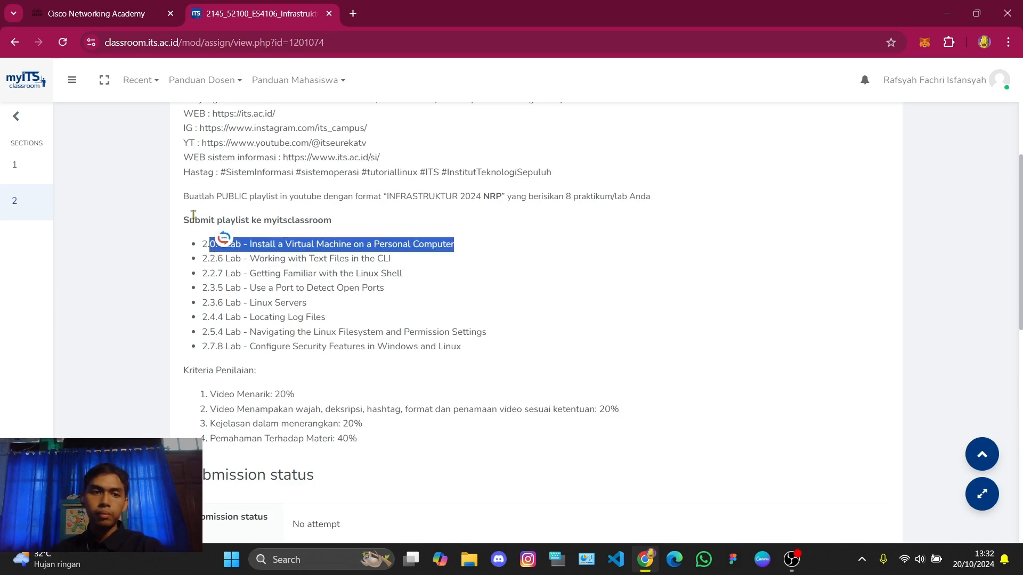
left_click(96, 13)
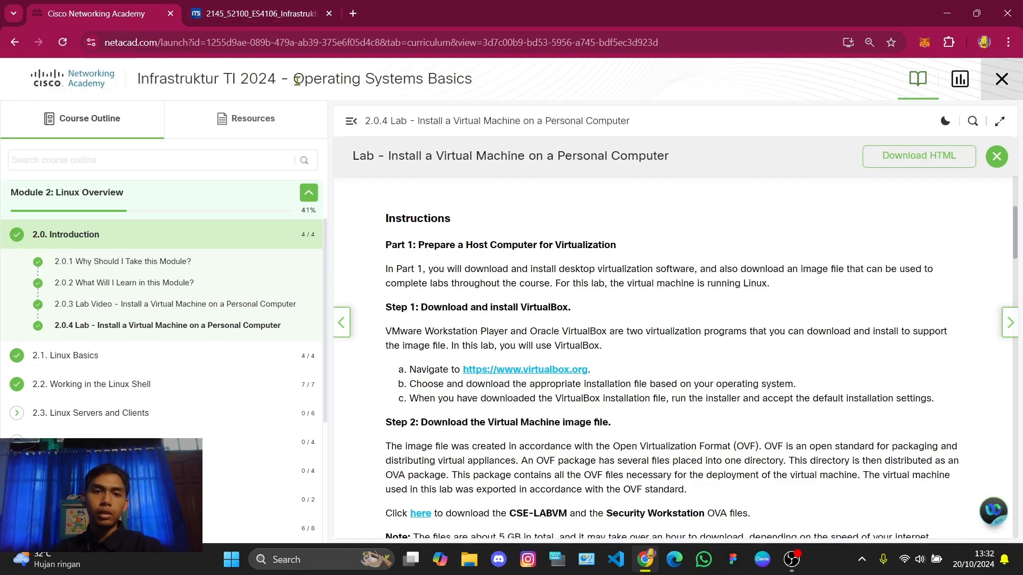
left_click_drag(297, 80, 472, 83)
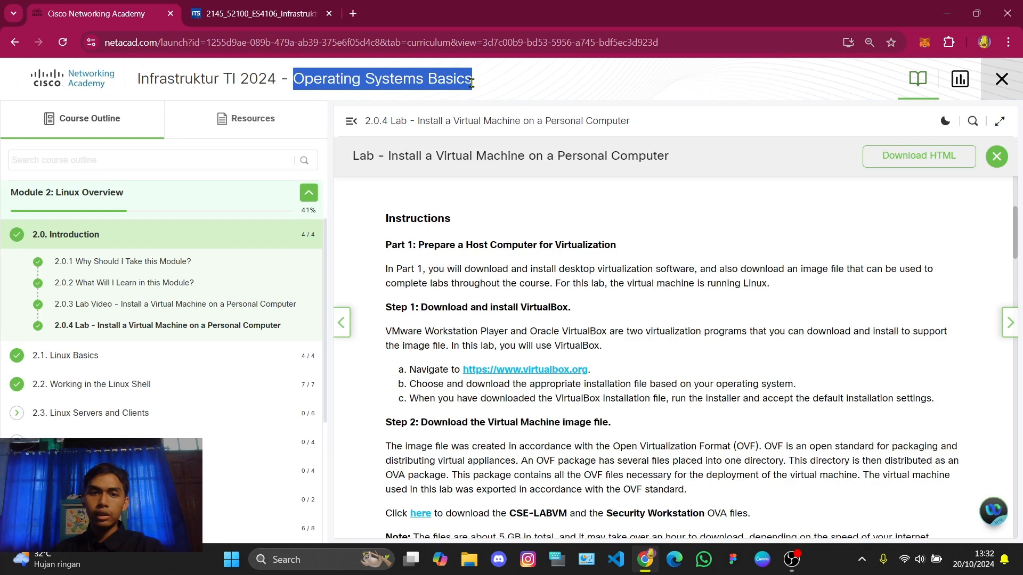
- Open the document of 2.0.4 Lab - Install a Virtual Machine on a Personal Computer from section 2.0. Introduction
left_click(87, 242)
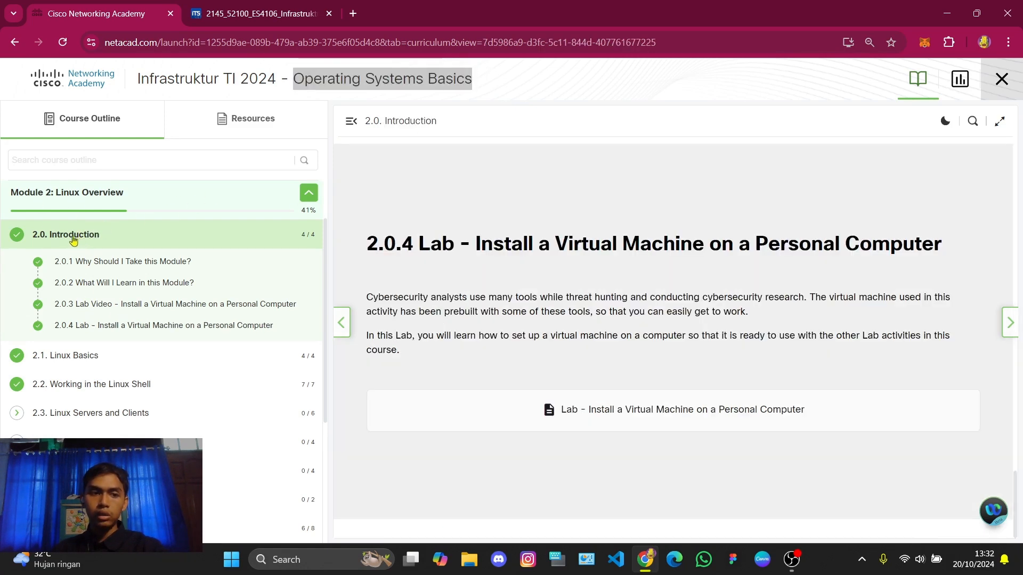
left_click(64, 333)
double_click(143, 327)
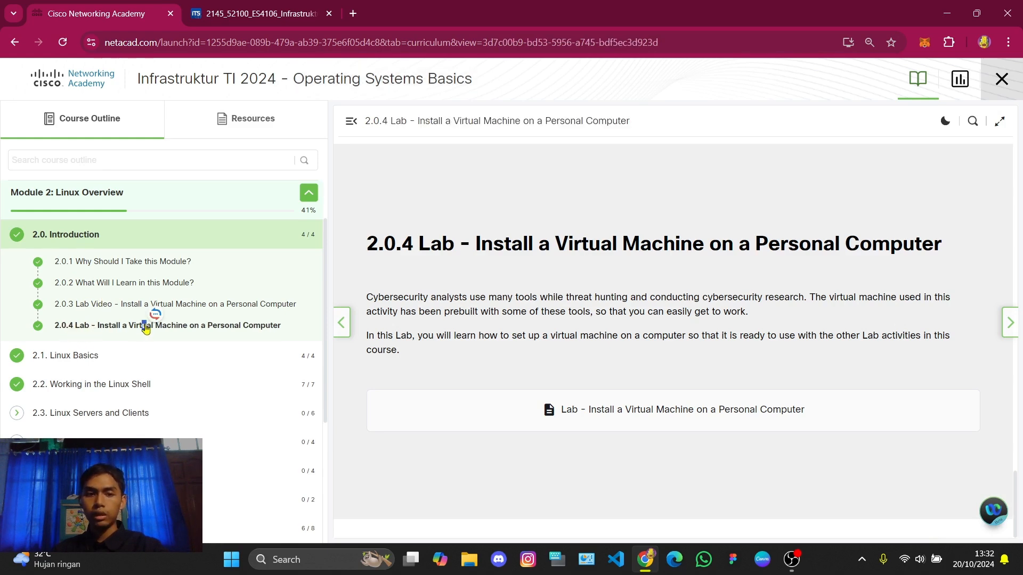
left_click(224, 330)
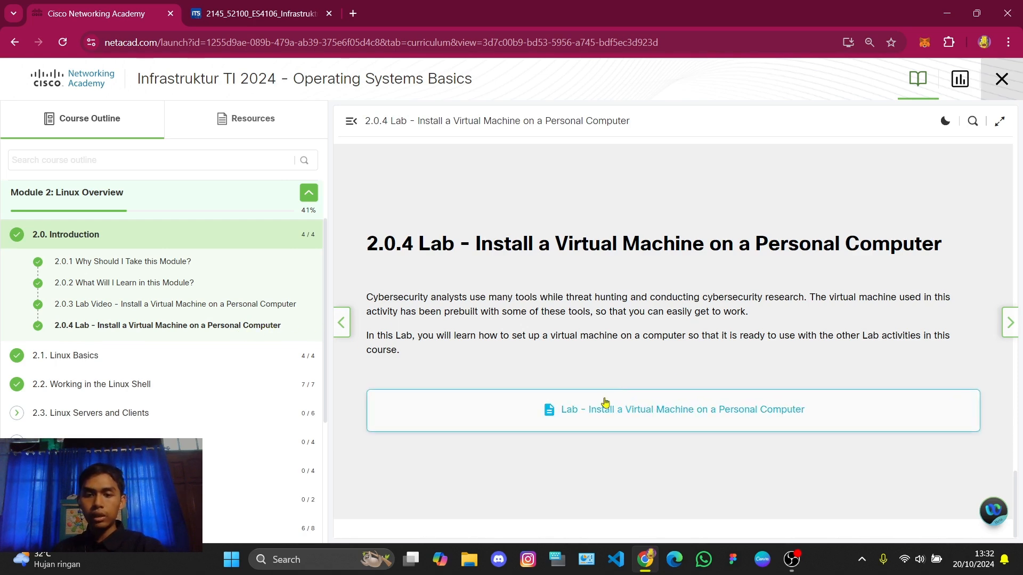
left_click(586, 410)
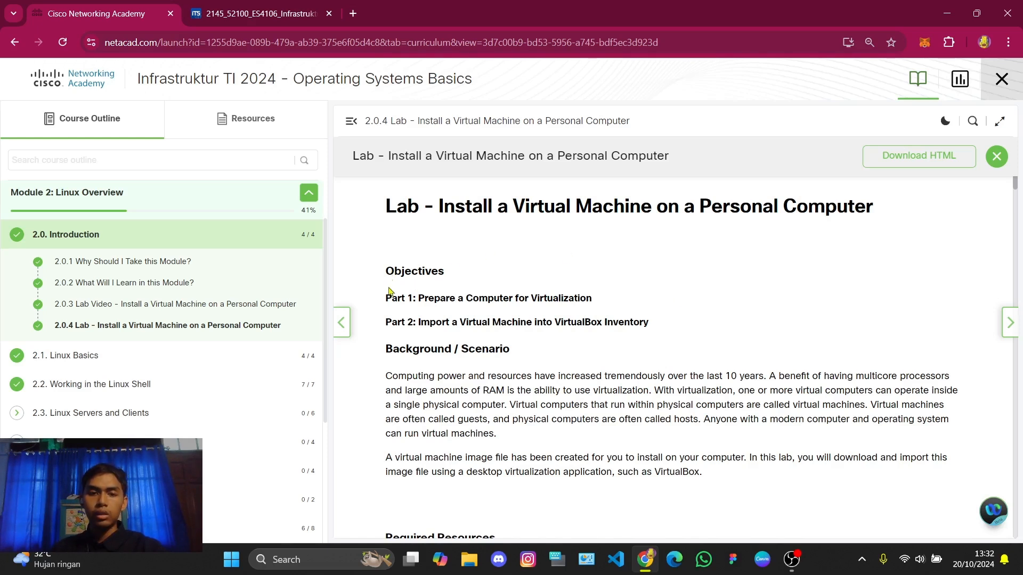
- Review the Part 1 and Part 2 objectives of the virtual machine lab
left_click_drag(385, 294, 658, 326)
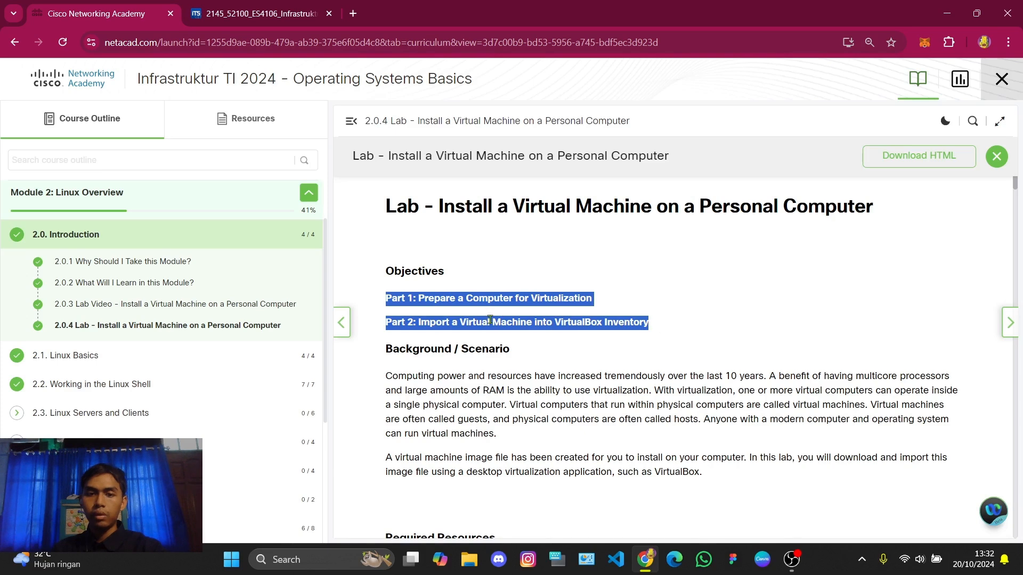
left_click(418, 304)
left_click_drag(388, 296, 598, 301)
left_click(533, 314)
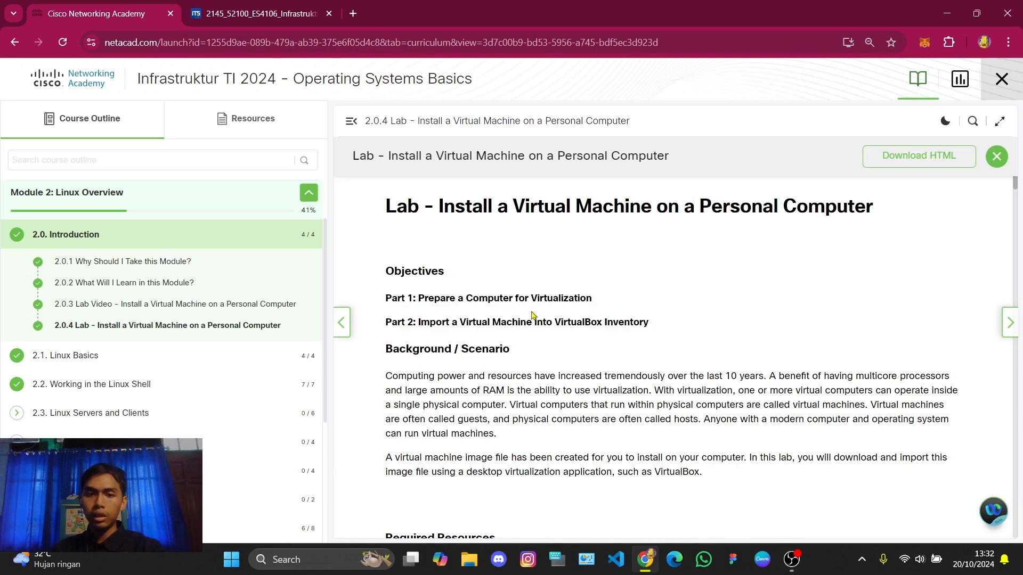
- Read through the lab's required resources and the start of the instructions for Part 1: Prepare a Host Computer for Virtualization
scroll(522, 302, "down", 6)
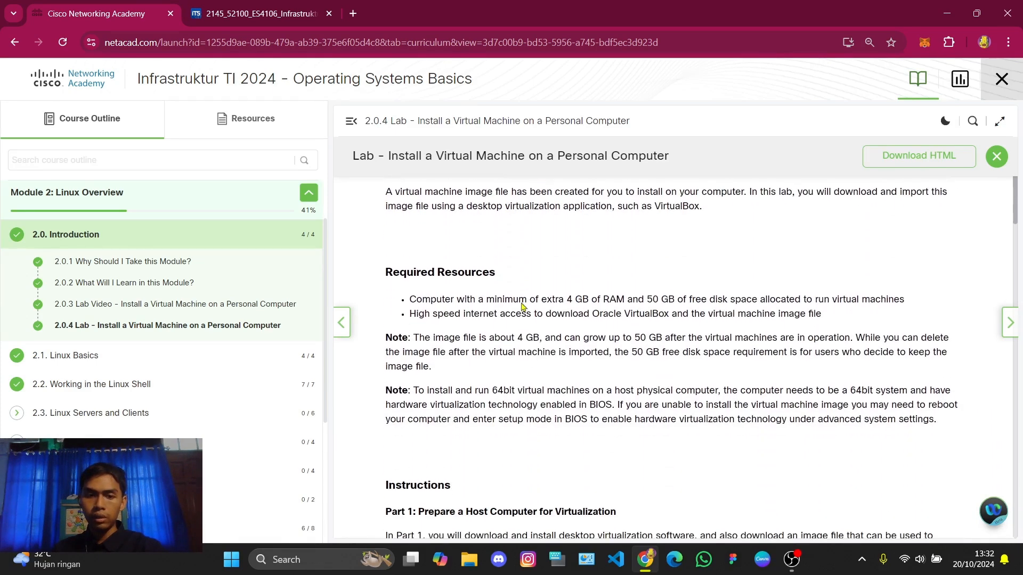
scroll(522, 305, "down", 2)
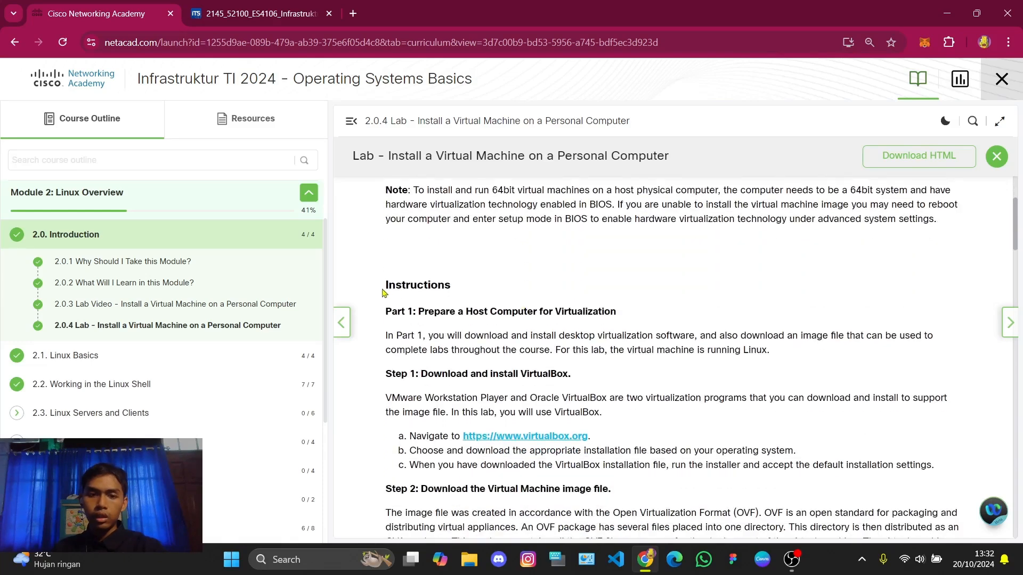
left_click_drag(384, 292, 456, 288)
left_click(411, 311)
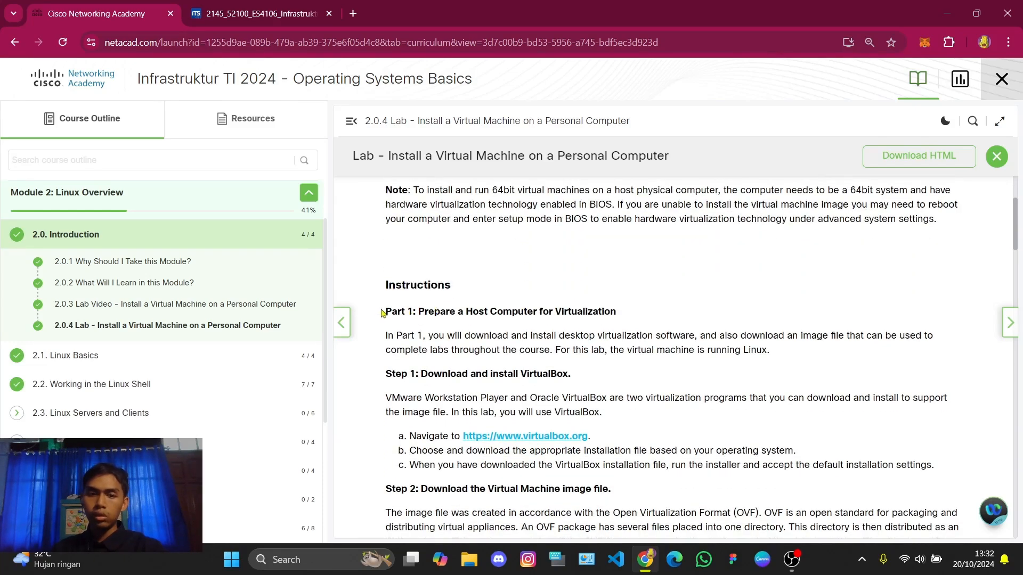
left_click_drag(382, 313, 618, 314)
left_click(448, 347)
scroll(437, 336, "down", 1)
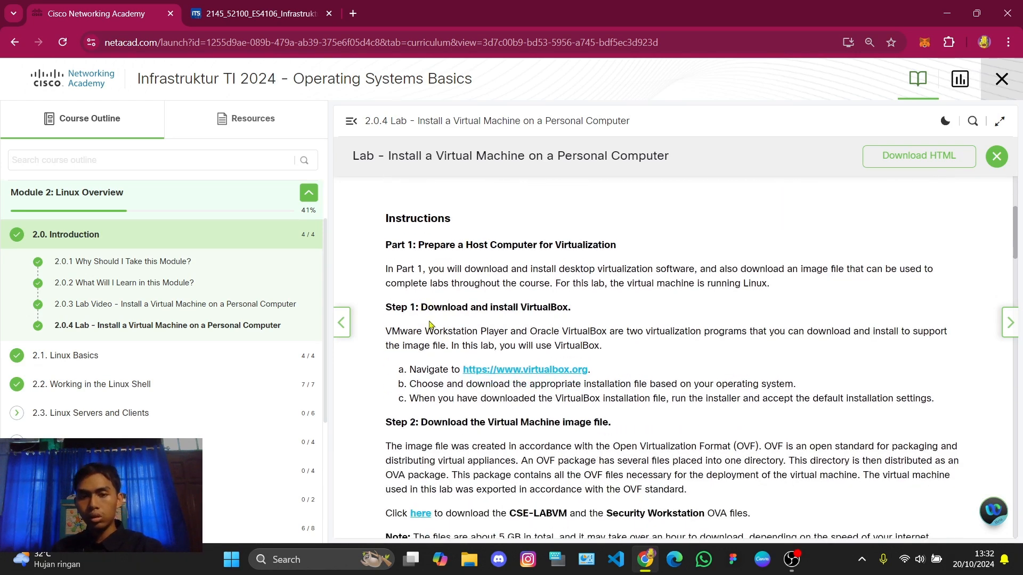
- Examine the two virtualization programs offered in Step 1, VMware Workstation Player and Oracle VirtualBox
left_click_drag(387, 330, 509, 328)
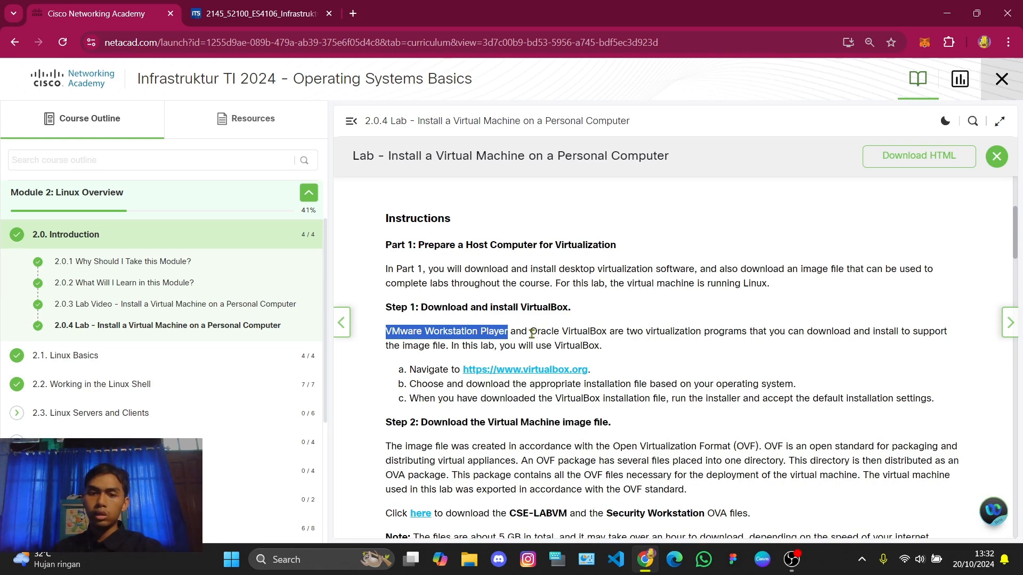
left_click(463, 333)
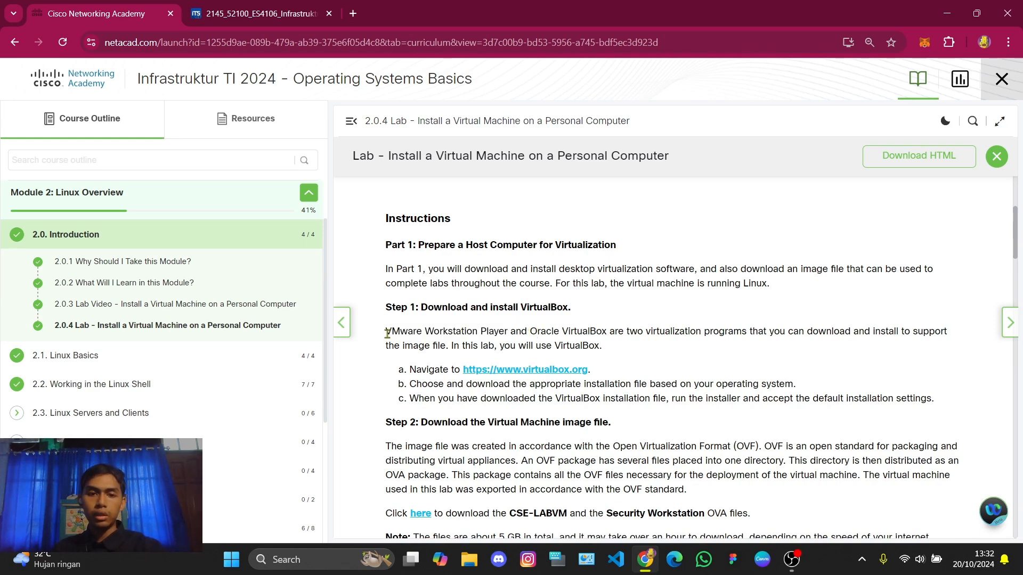
left_click_drag(385, 332, 602, 331)
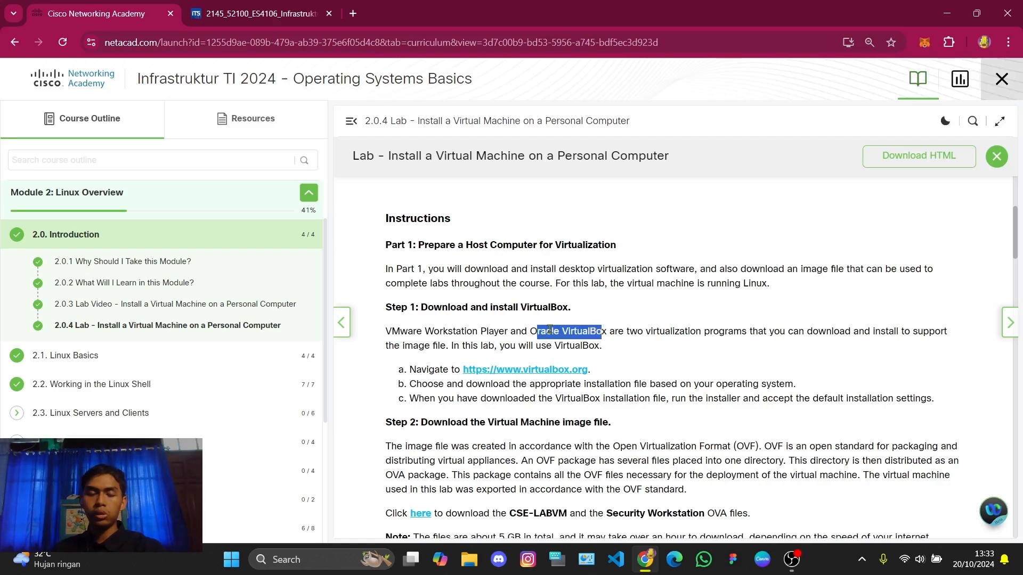
left_click(547, 331)
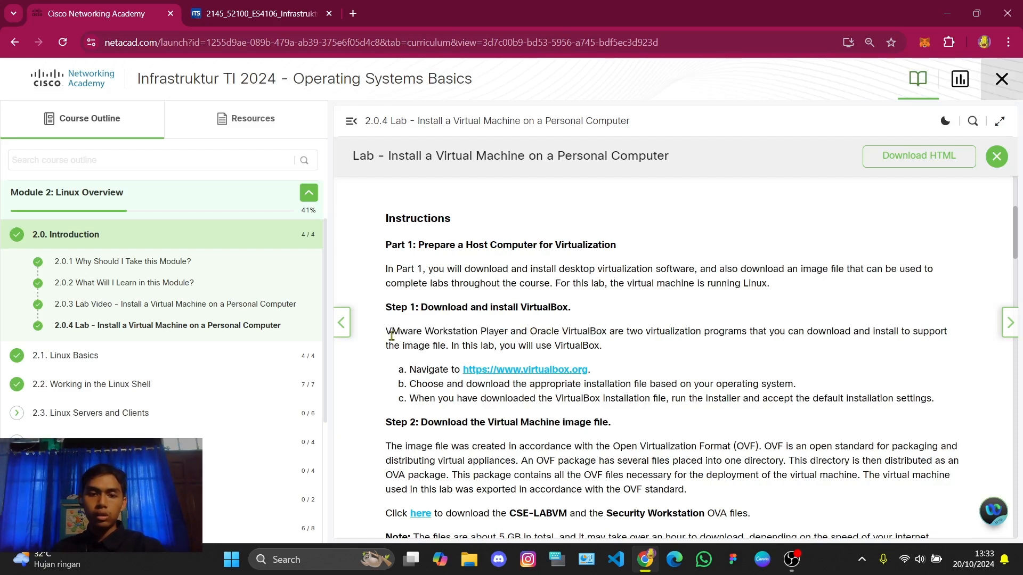
left_click_drag(387, 334, 611, 332)
left_click(520, 331)
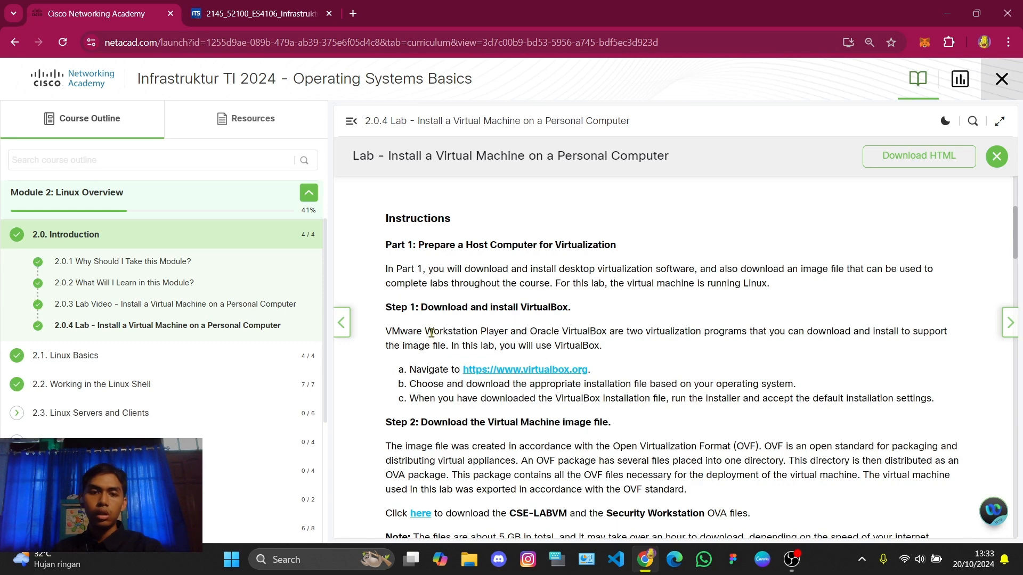
- Review Step 2 of Part 1, about downloading the Virtual Machine image file
scroll(432, 333, "down", 1)
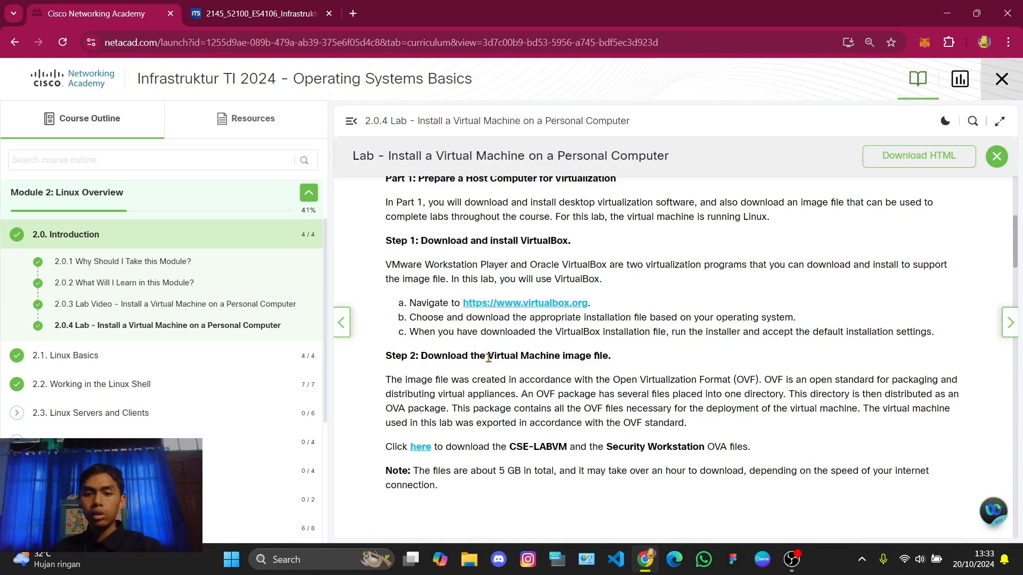
left_click_drag(489, 358, 560, 360)
left_click(548, 365)
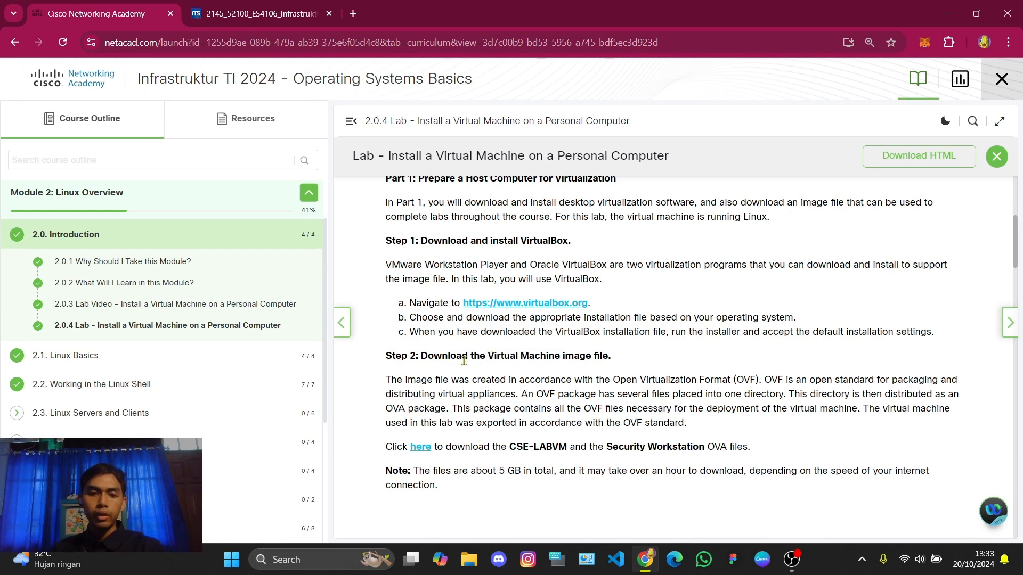
left_click_drag(386, 356, 611, 356)
left_click(430, 356)
left_click(595, 358)
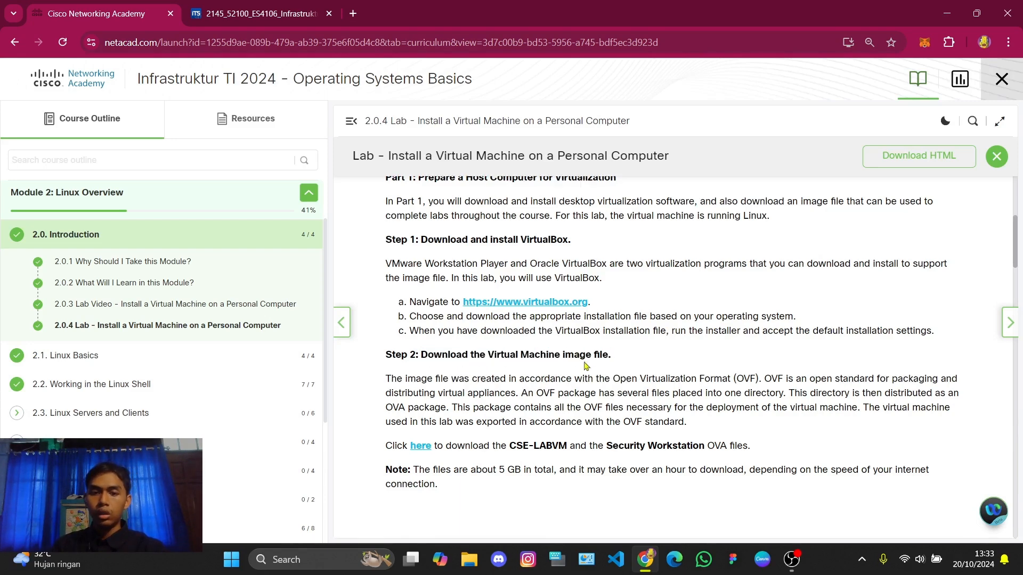
- Open the download page linked in Step 2 for the CSE-LABVM and Security Workstation OVA files
scroll(533, 373, "down", 2)
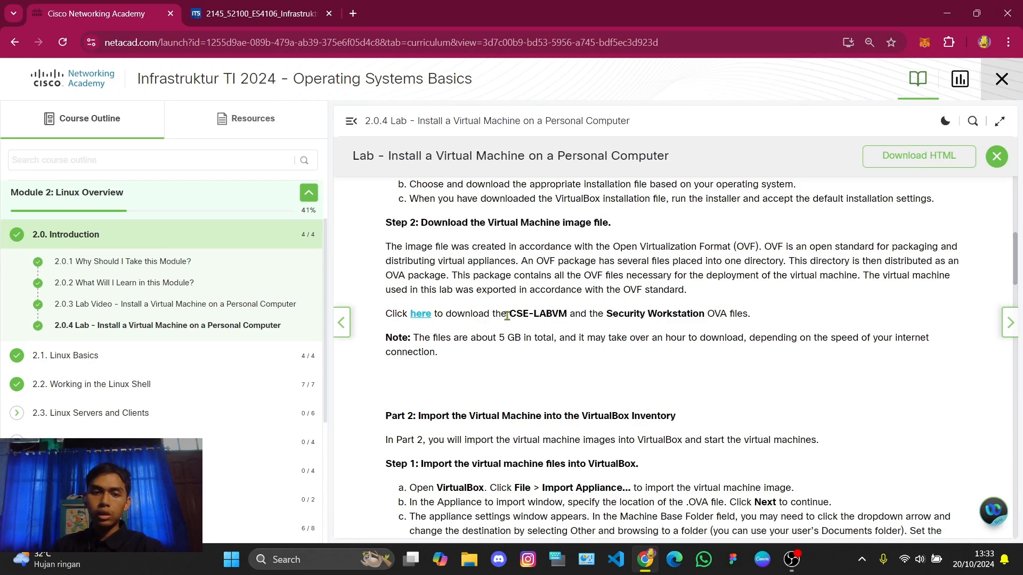
left_click_drag(509, 317, 750, 314)
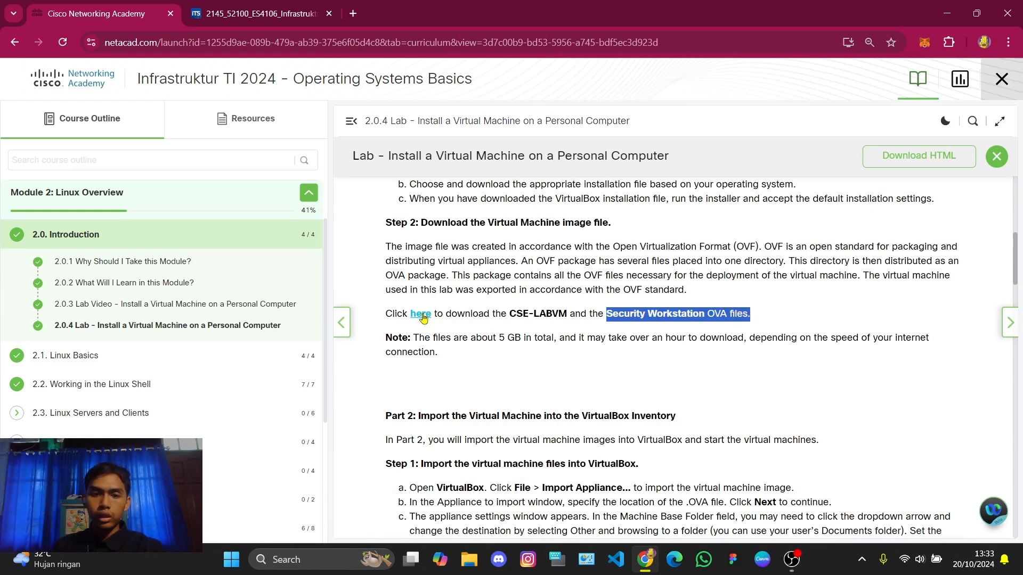
left_click(421, 315)
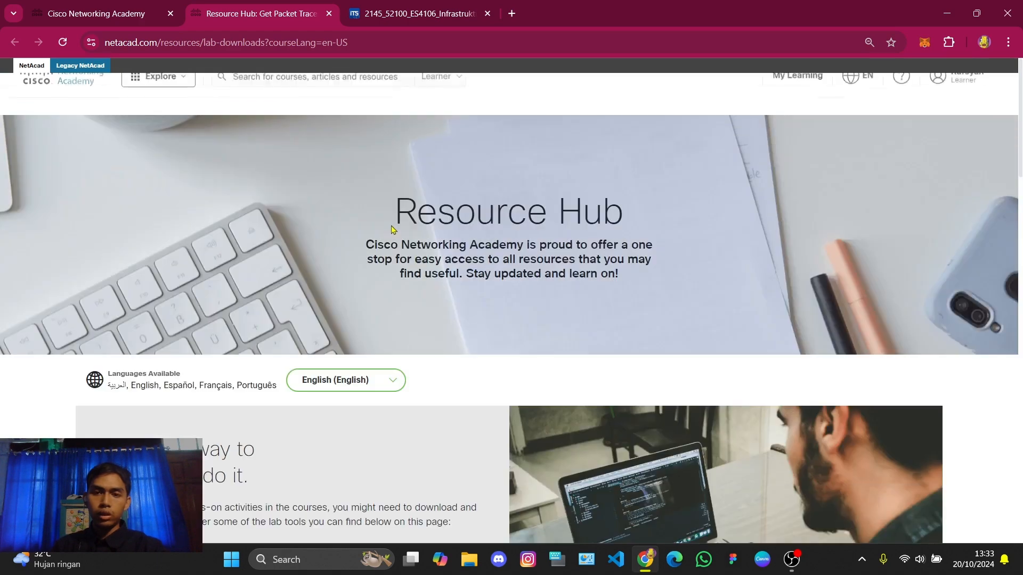
- Find the Cybersecurity LabVM Workstation section on the Resource Hub and examine its virtual machine download links, especially the one for Intel or AMD CPUs
scroll(400, 250, "down", 2)
scroll(427, 261, "down", 3)
scroll(465, 247, "up", 3)
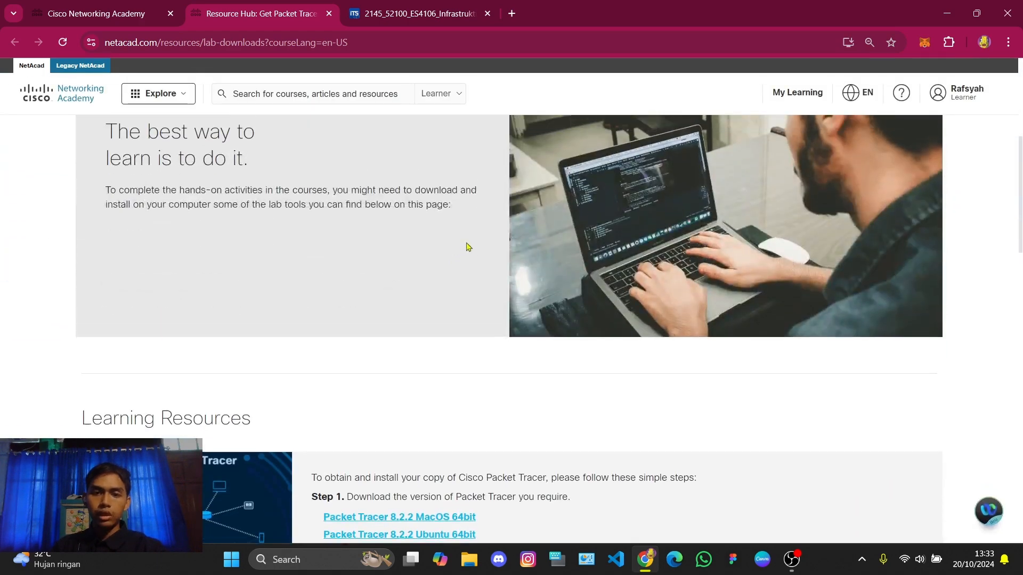
scroll(467, 247, "down", 6)
scroll(331, 229, "down", 6)
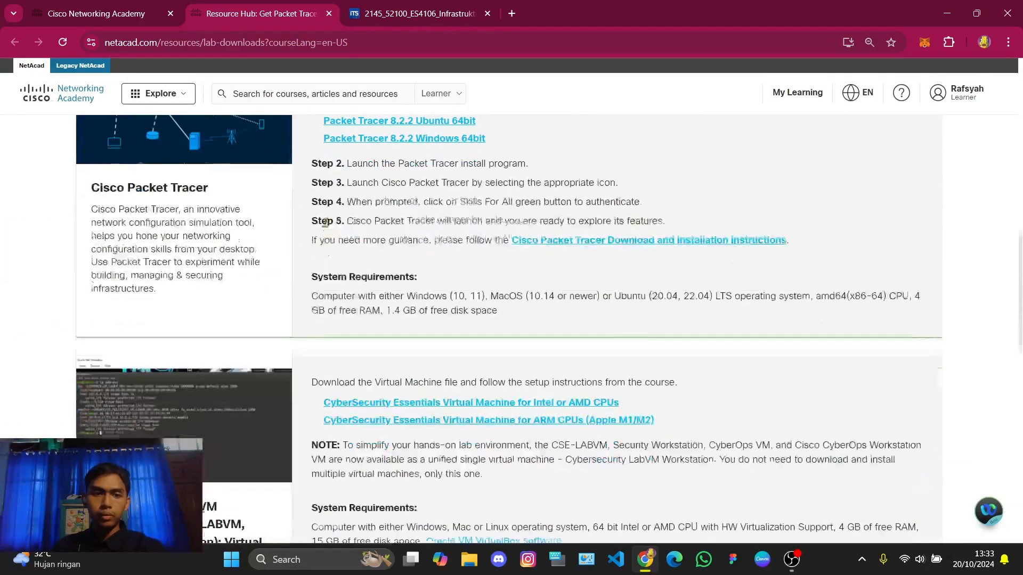
scroll(381, 230, "down", 1)
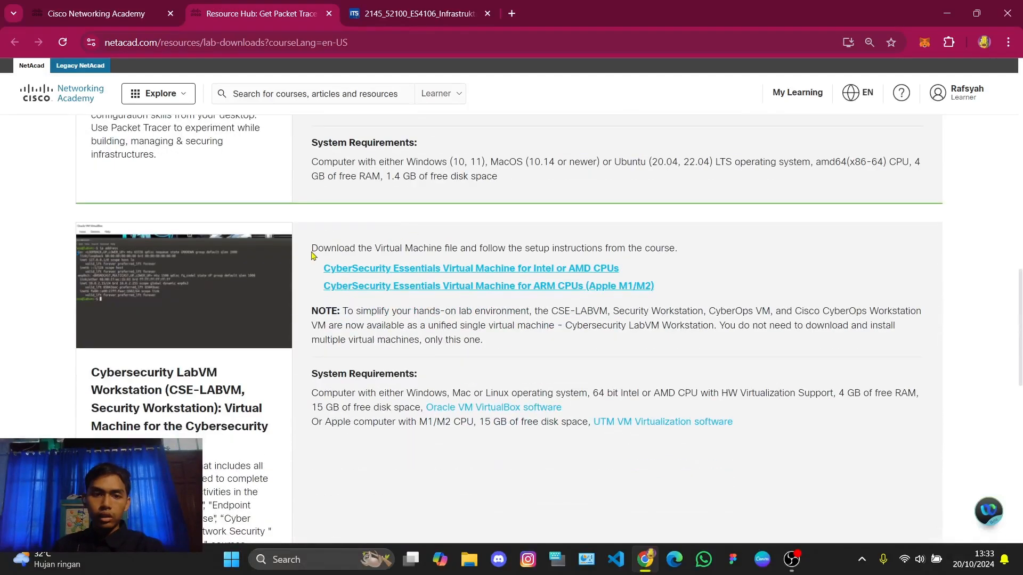
left_click_drag(312, 249, 691, 291)
left_click(691, 290)
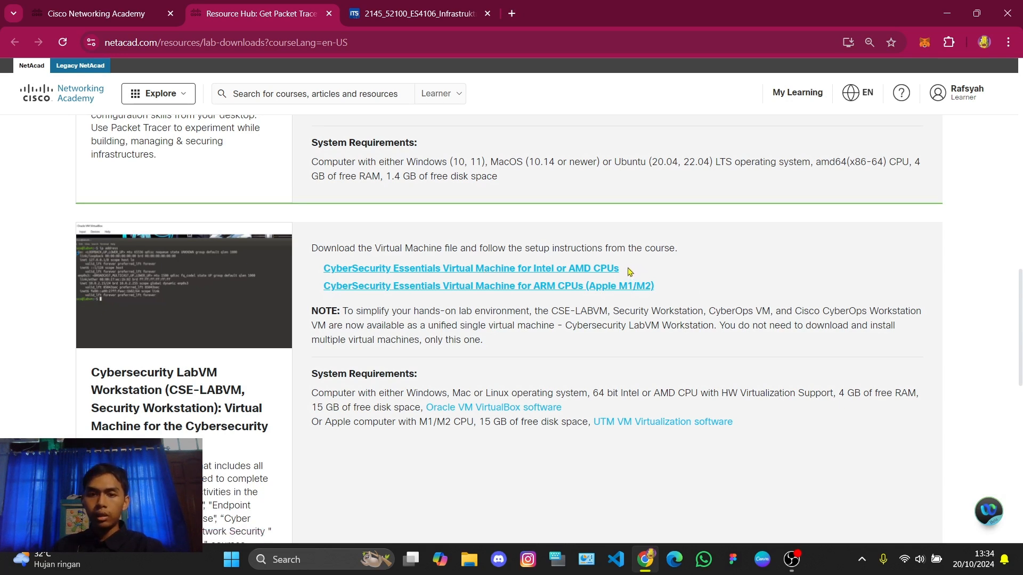
left_click_drag(619, 269, 314, 269)
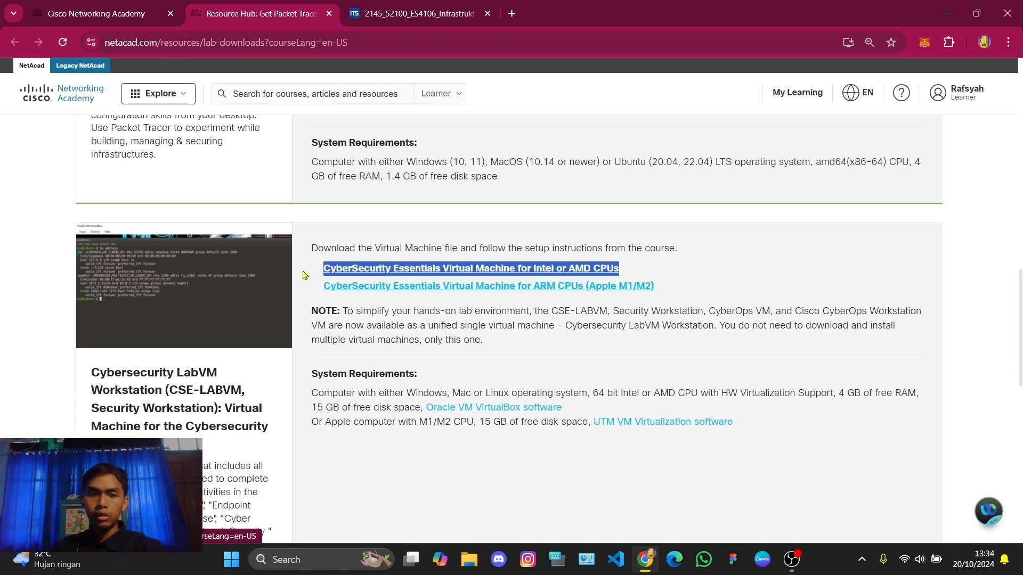
left_click(549, 248)
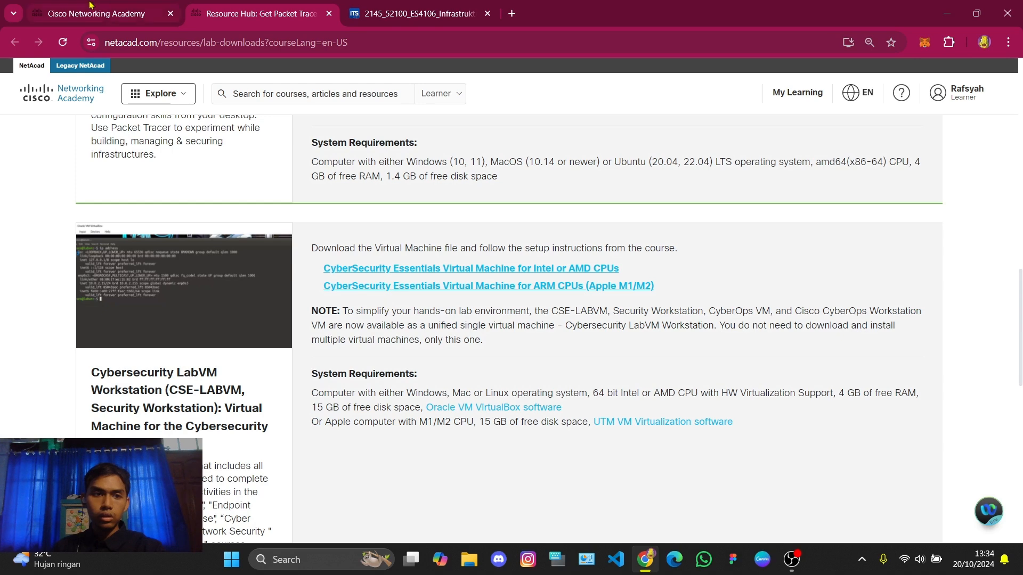
- Check the names of the required OVA files in the lab instructions and return to the Resource Hub
key("ctrl+shift+Tab")
left_click(640, 342)
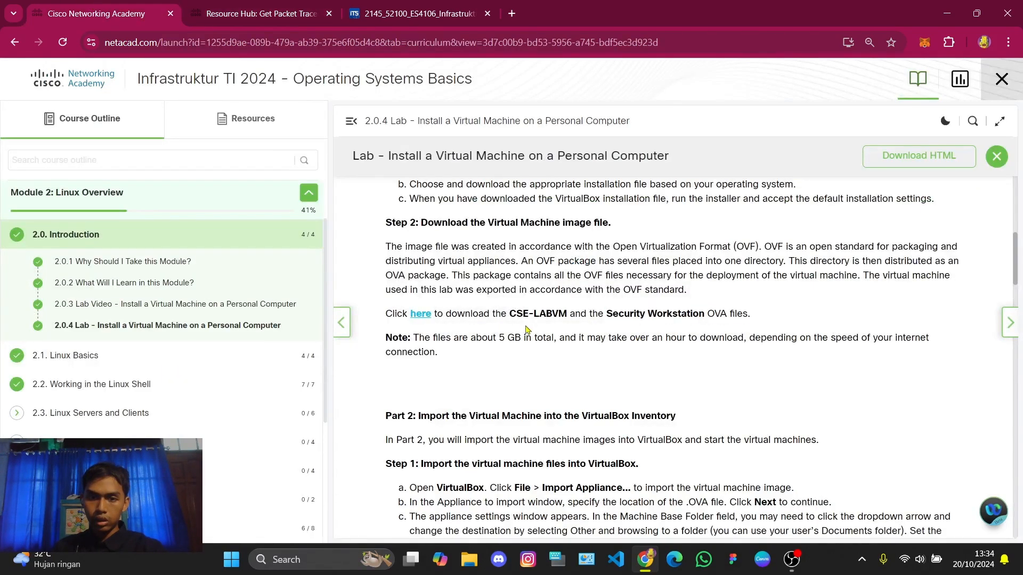
left_click_drag(510, 313, 705, 324)
key("ctrl+Tab")
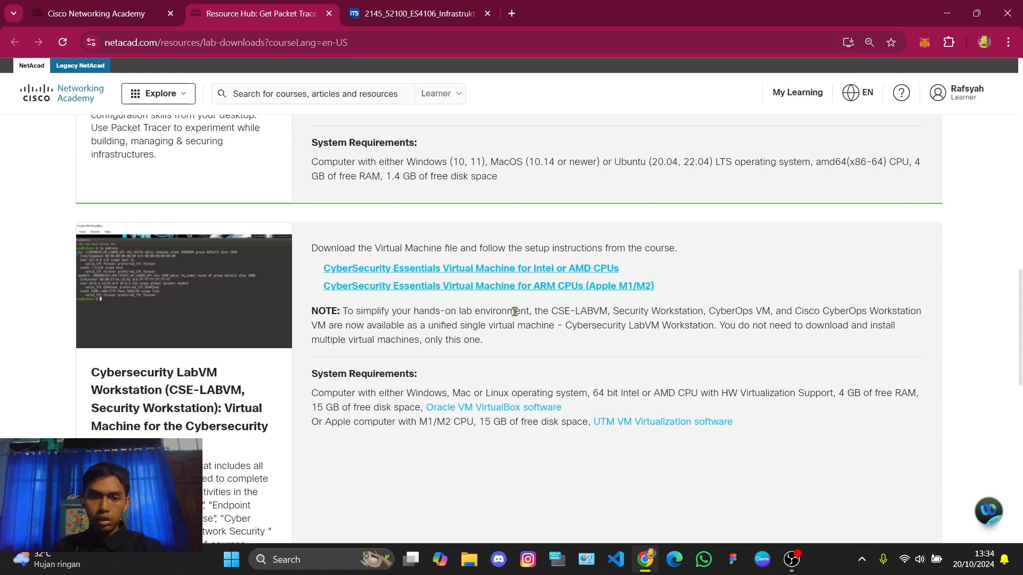
- Compare the required machines with the note about the unified single virtual machine and check the CPU types of the Intel or AMD download
left_click_drag(549, 311, 705, 311)
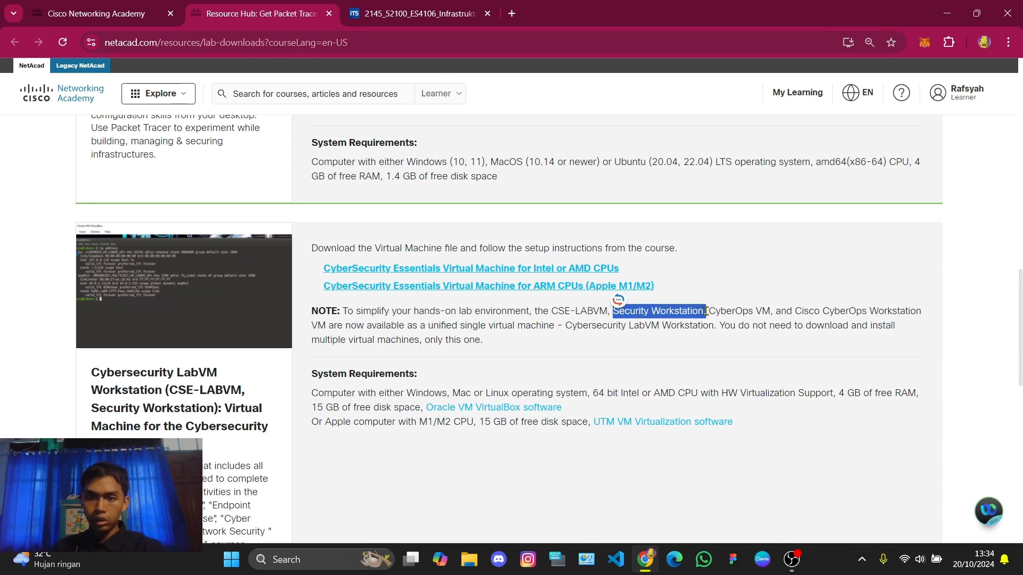
left_click(706, 311)
left_click_drag(444, 326, 552, 328)
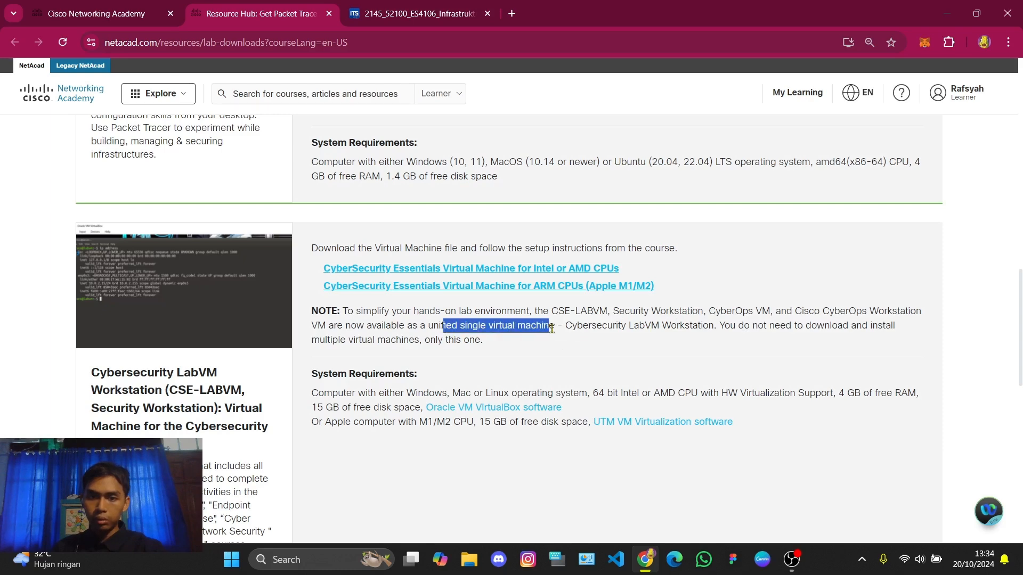
left_click(554, 327)
left_click_drag(628, 266, 566, 268)
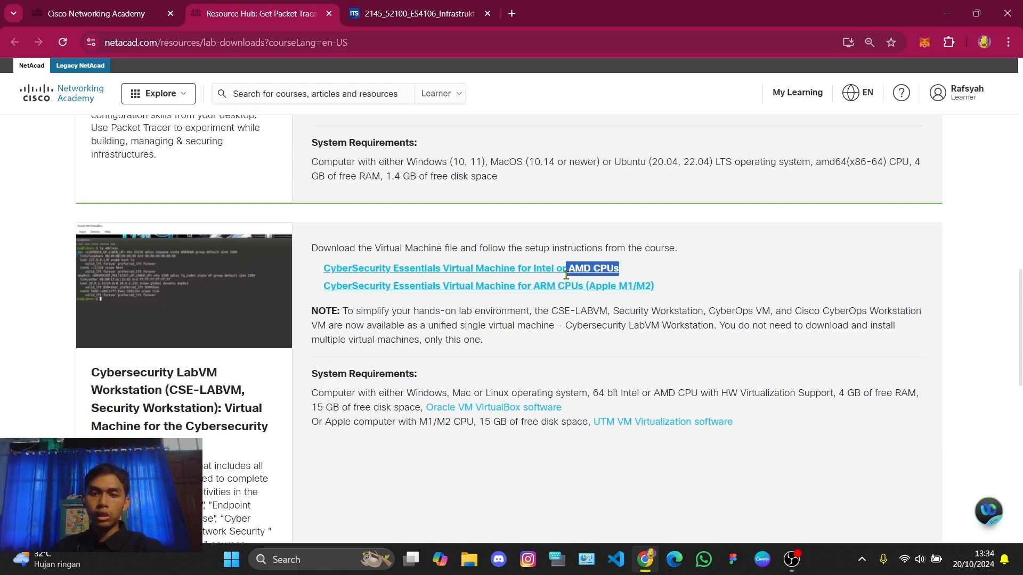
- Return to the lab instructions and read Part 2, Step 1 on importing the virtual machine files into VirtualBox
left_click(650, 249)
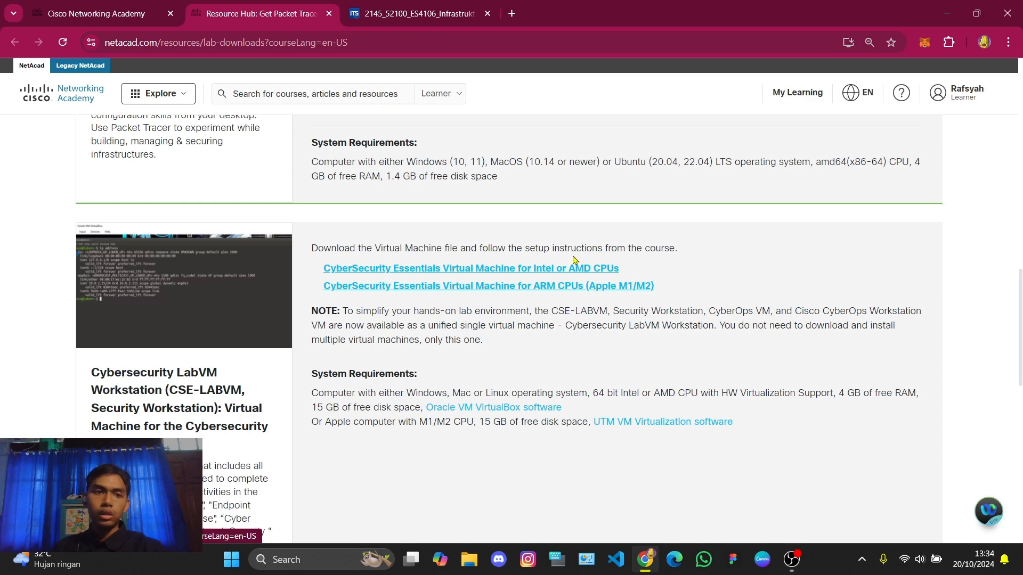
left_click(120, 19)
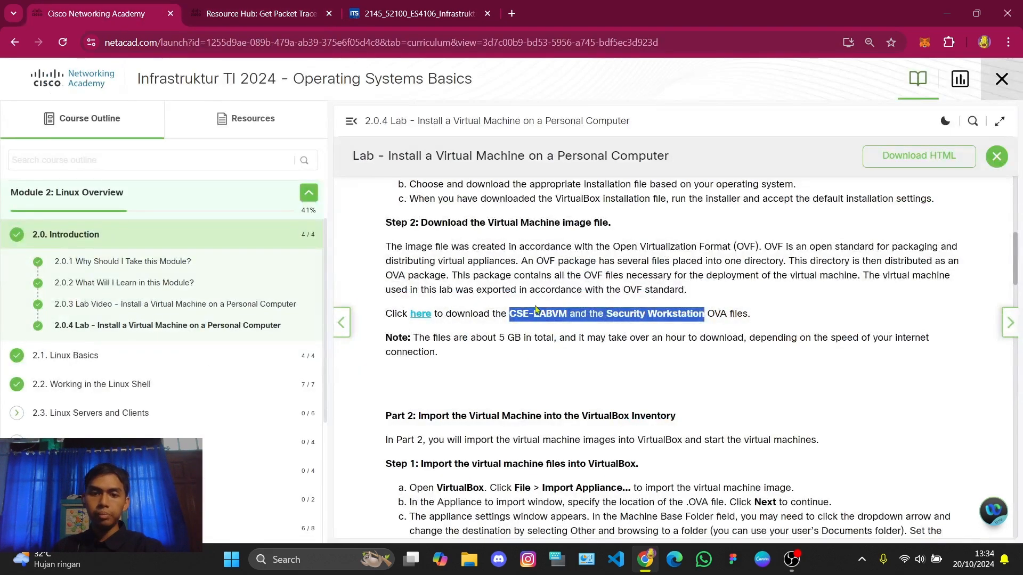
left_click(535, 309)
scroll(528, 320, "down", 3)
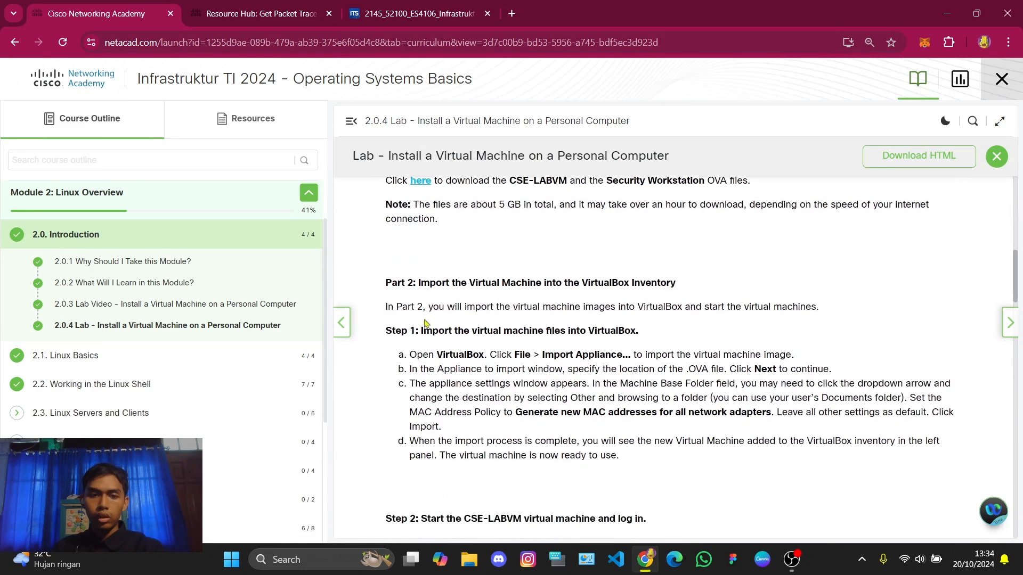
left_click_drag(391, 285, 663, 283)
left_click(572, 318)
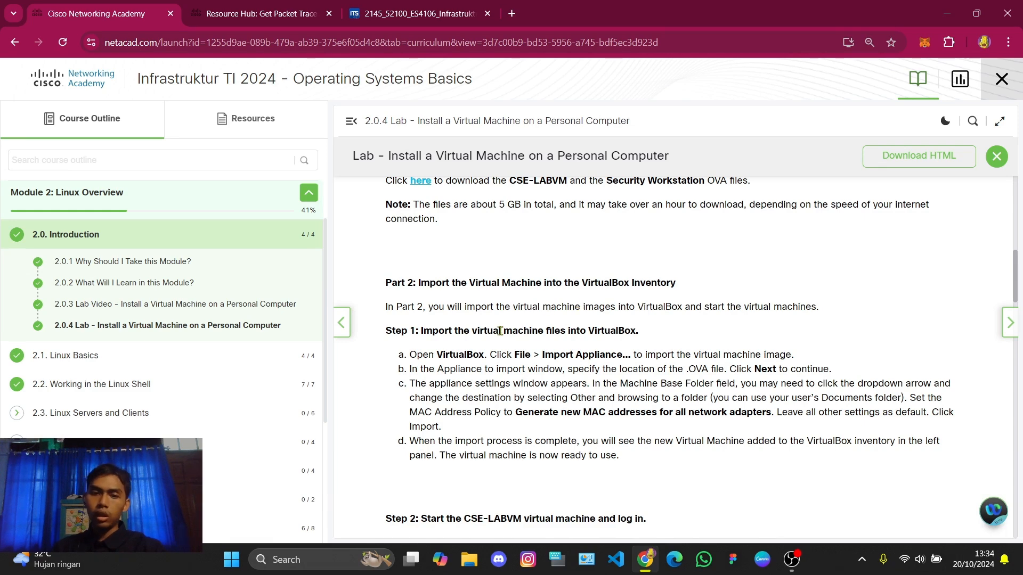
left_click_drag(421, 331, 678, 336)
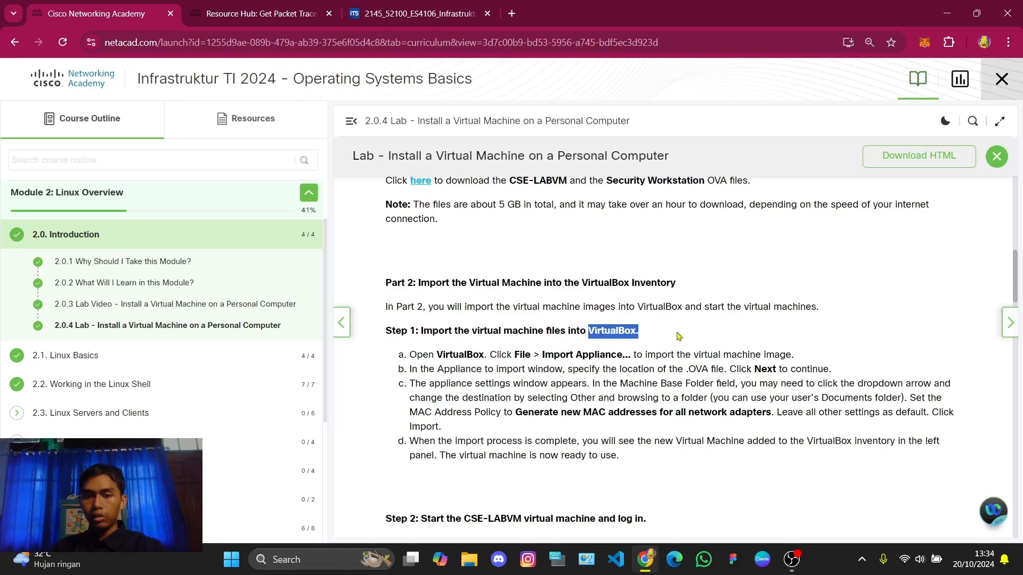
left_click(604, 333)
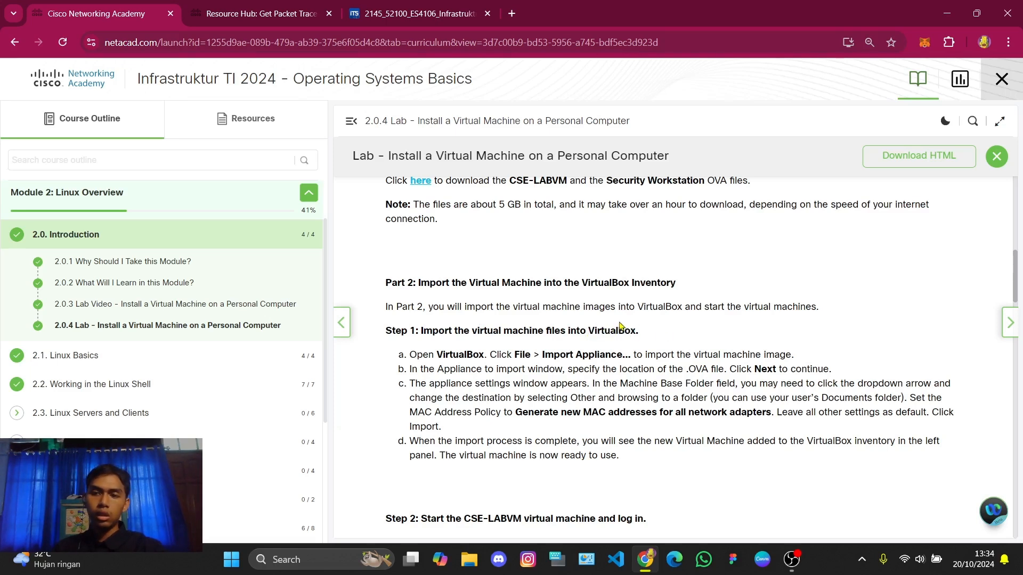
scroll(630, 308, "down", 1)
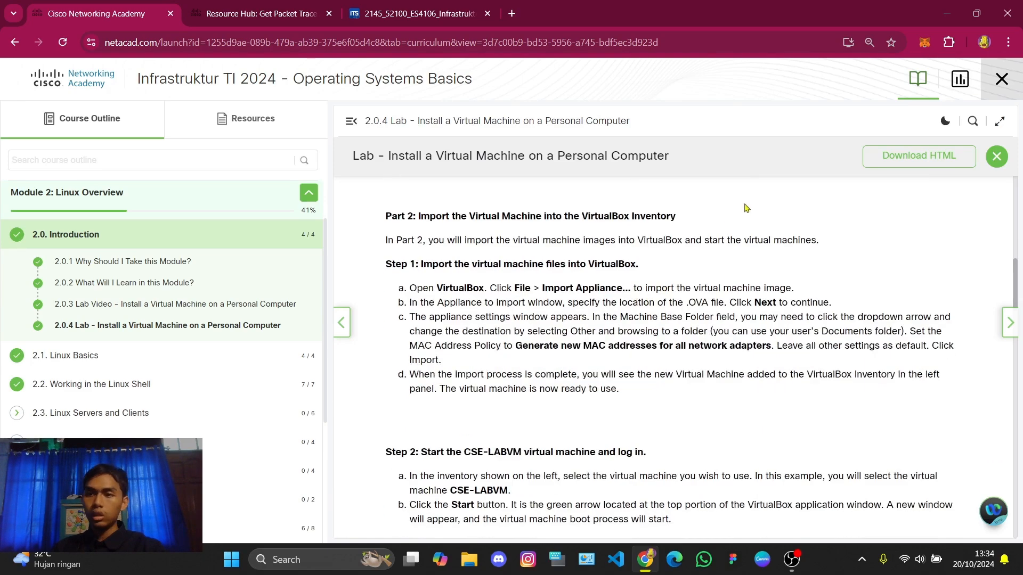
- Minimize the open windows and launch VMware Workstation from the desktop
left_click(943, 15)
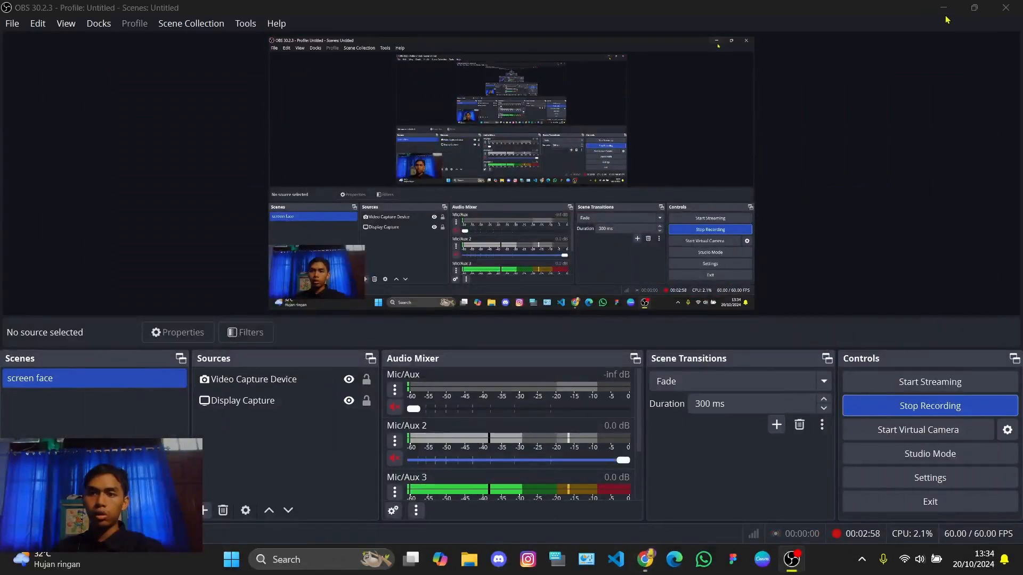
left_click(947, 14)
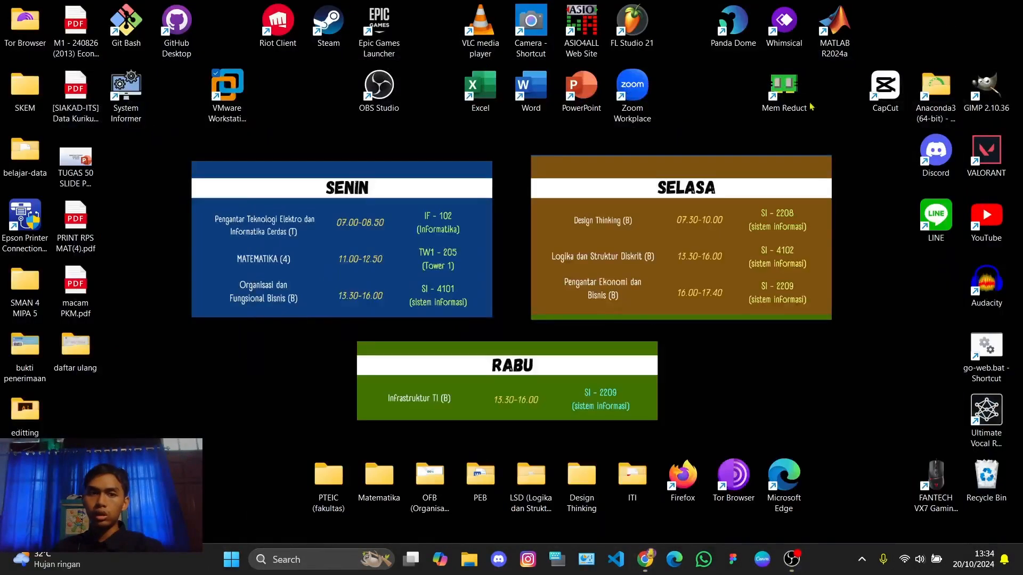
double_click(228, 91)
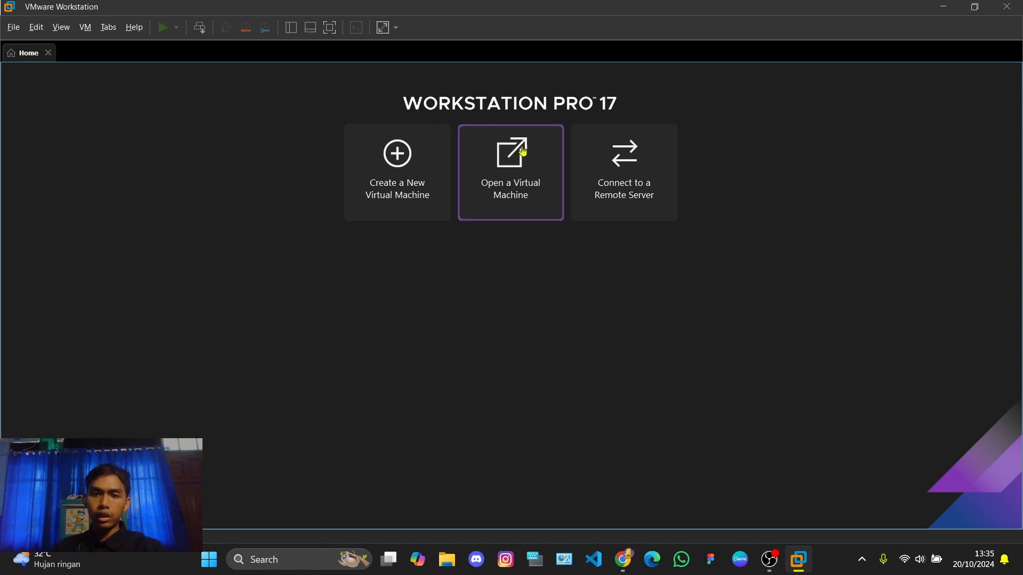
left_click(507, 181)
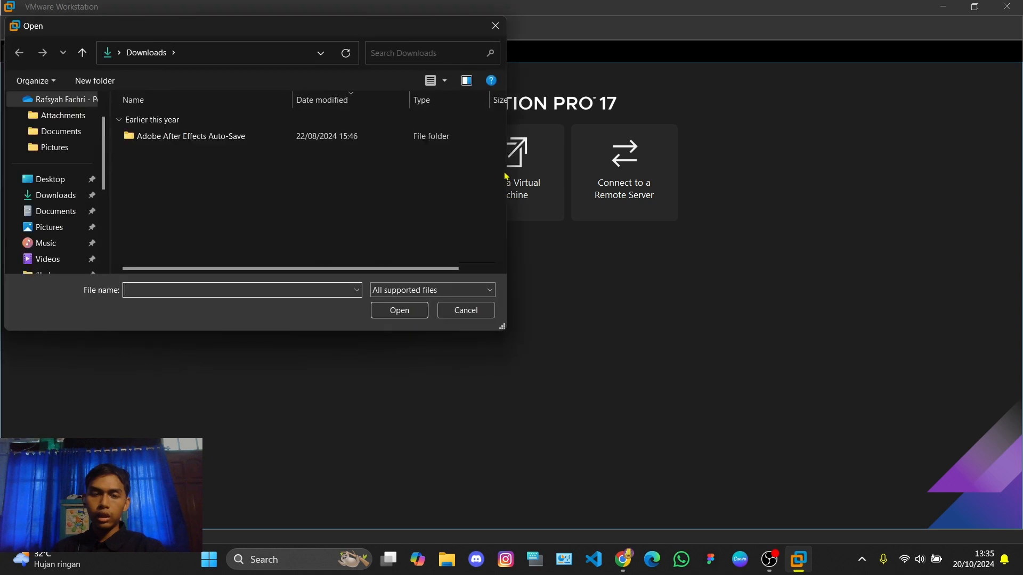
left_click(160, 137)
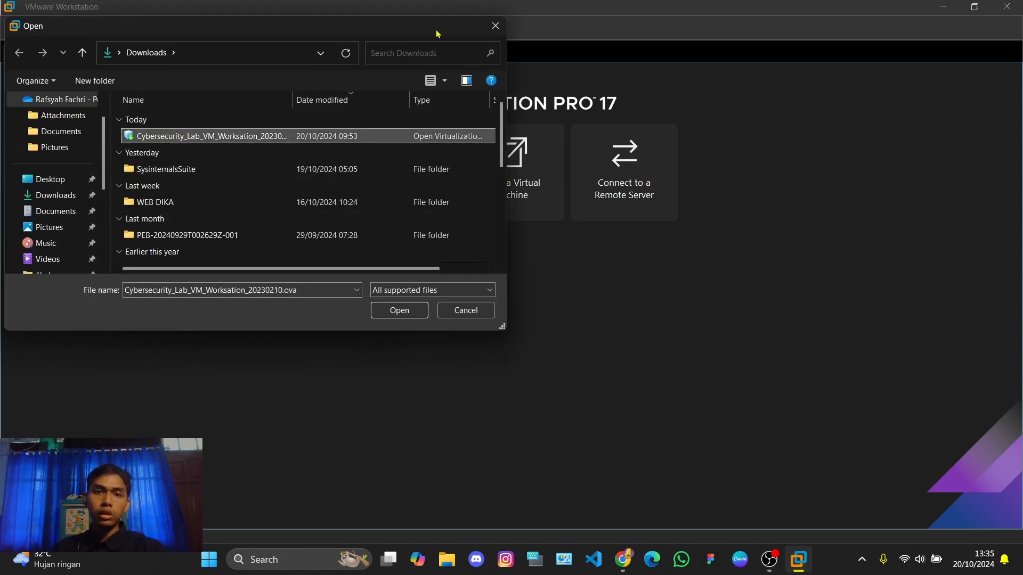
left_click(495, 26)
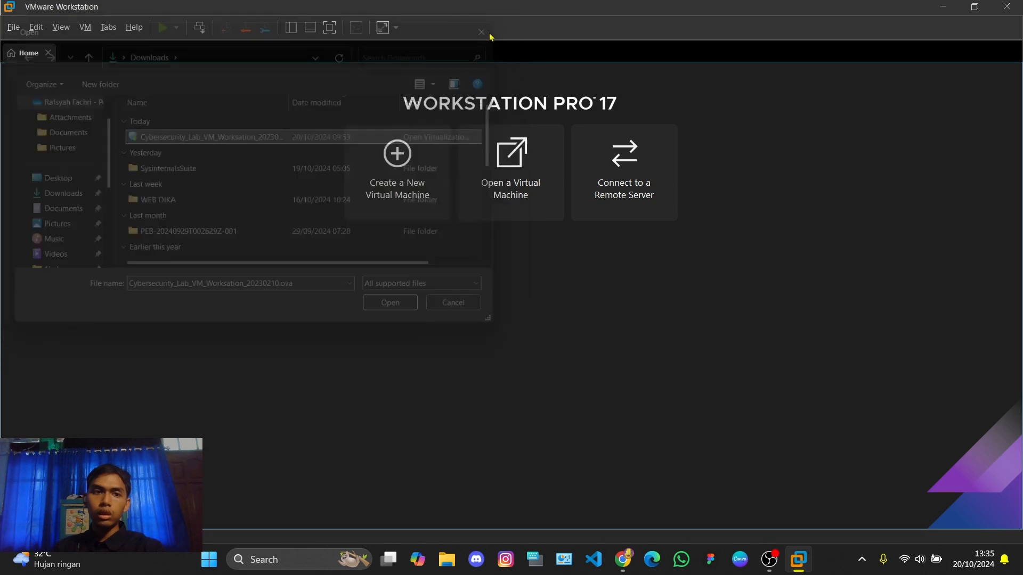
- Open the Cybersecurity_Lab_VM_Worksation_20230210.ova file from the Downloads folder for import
left_click(15, 28)
left_click(38, 74)
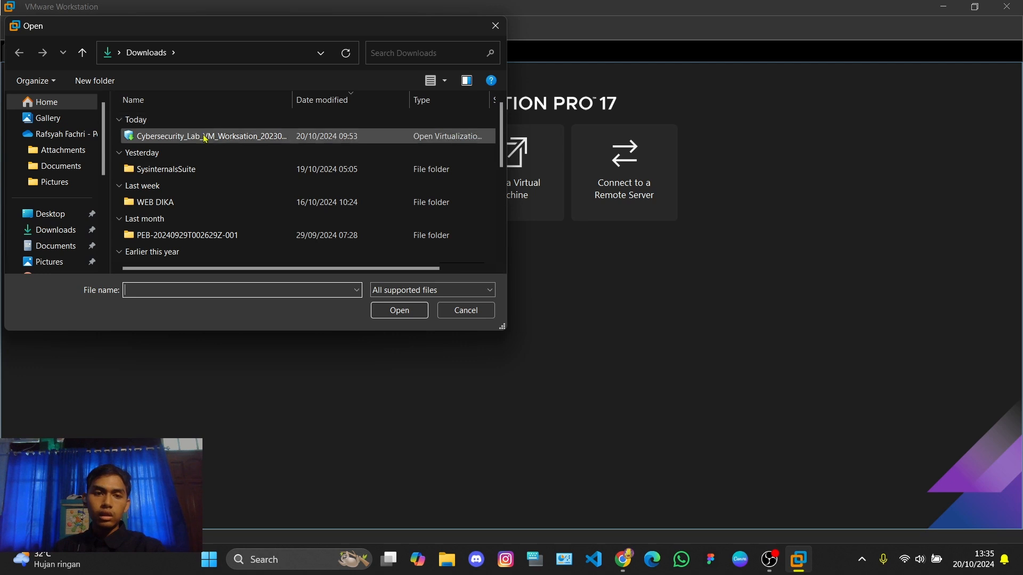
left_click(205, 137)
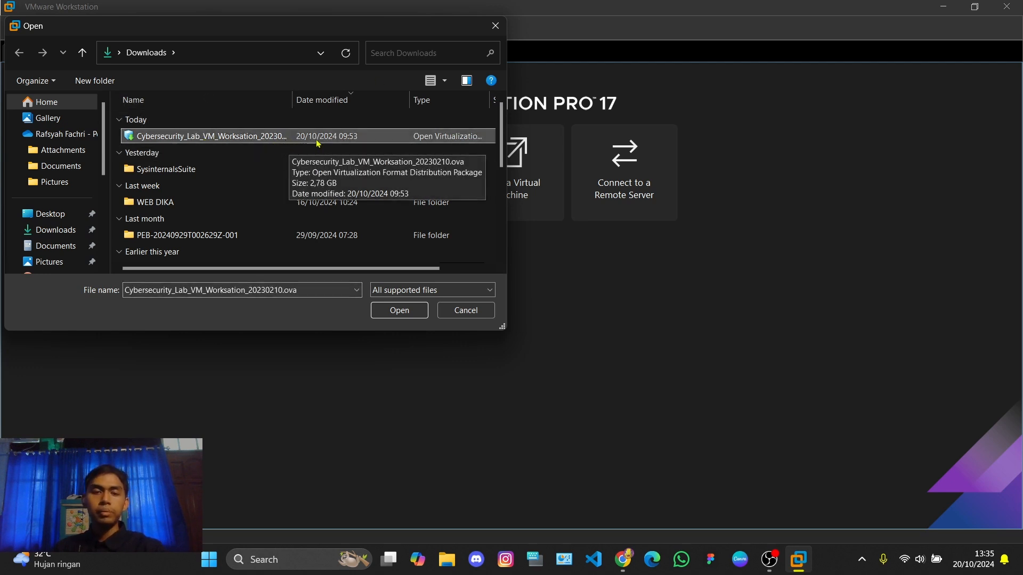
left_click(237, 143)
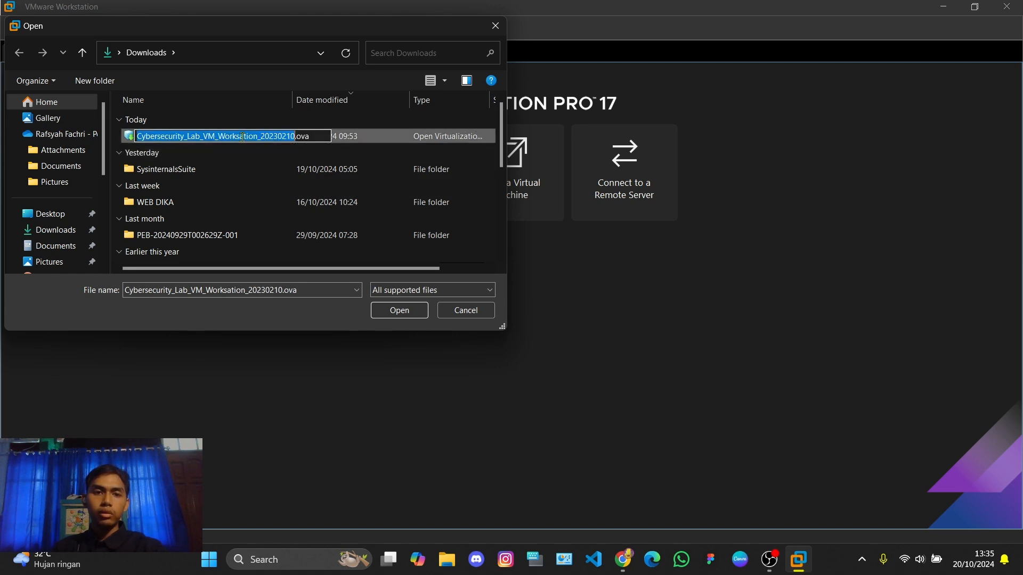
left_click(382, 137)
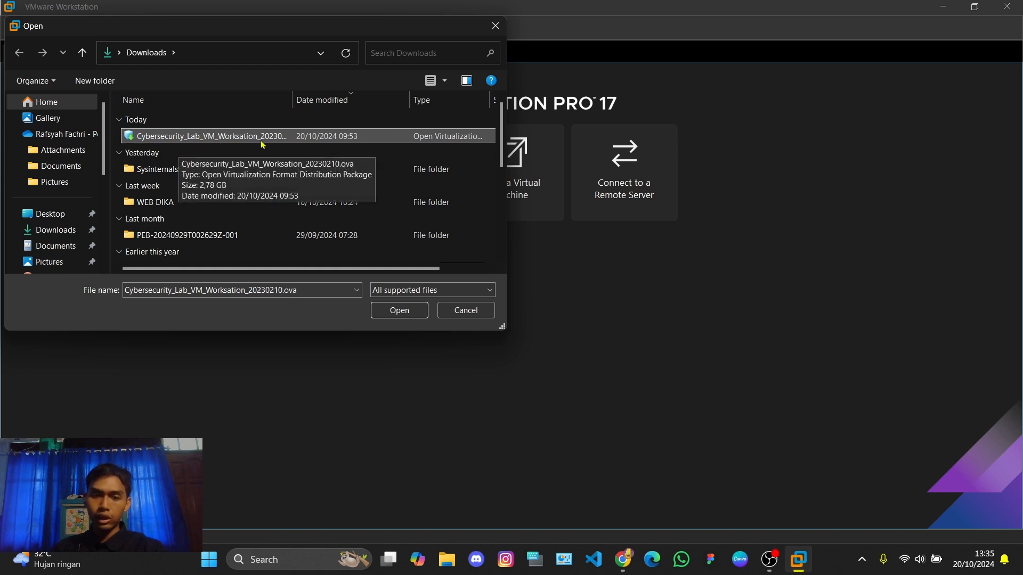
left_click(399, 310)
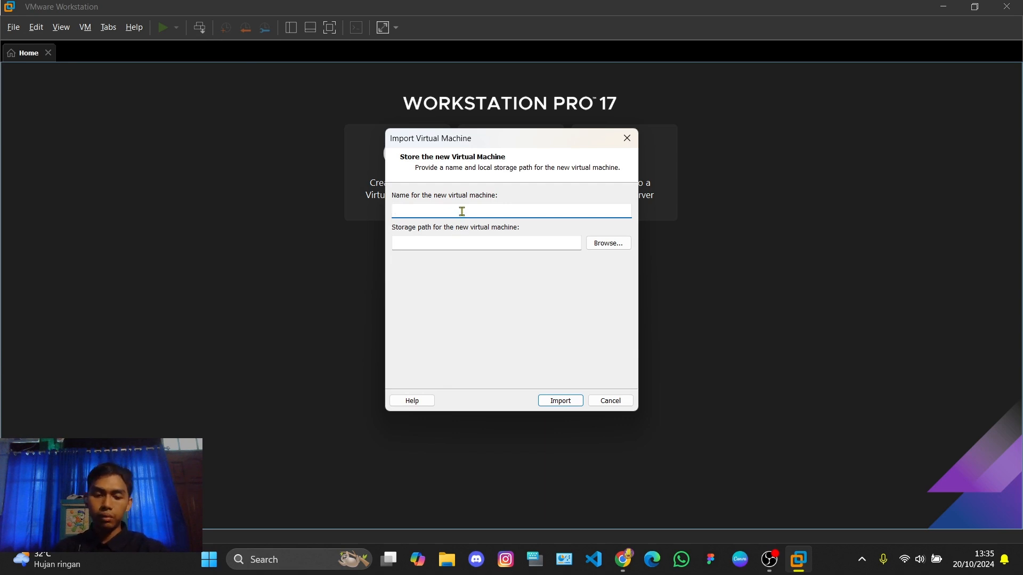
- Name the new virtual machine lab1 and import it, retrying with relaxed OVF specification and hardware compliance checks
type("lab1")
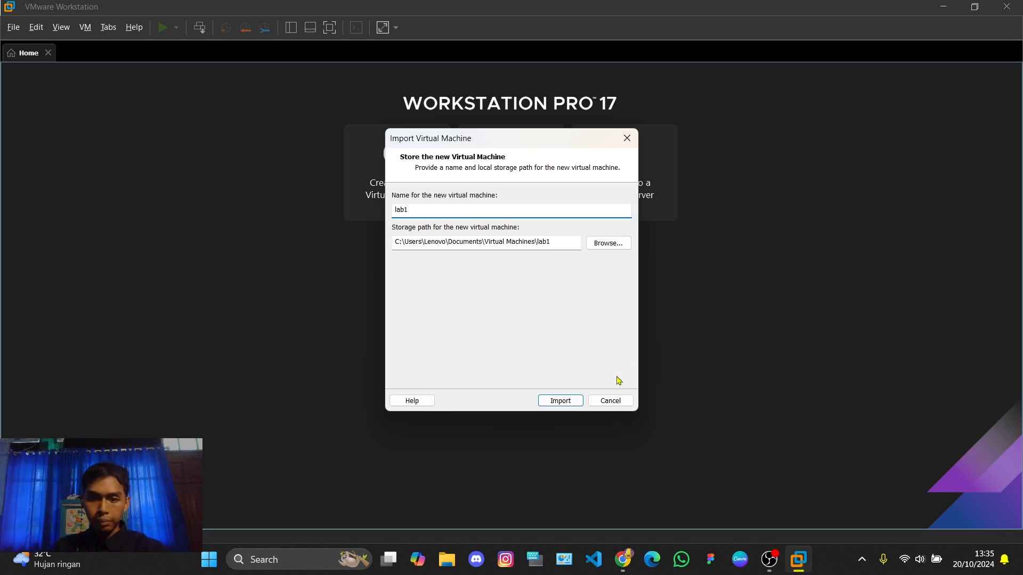
left_click(569, 403)
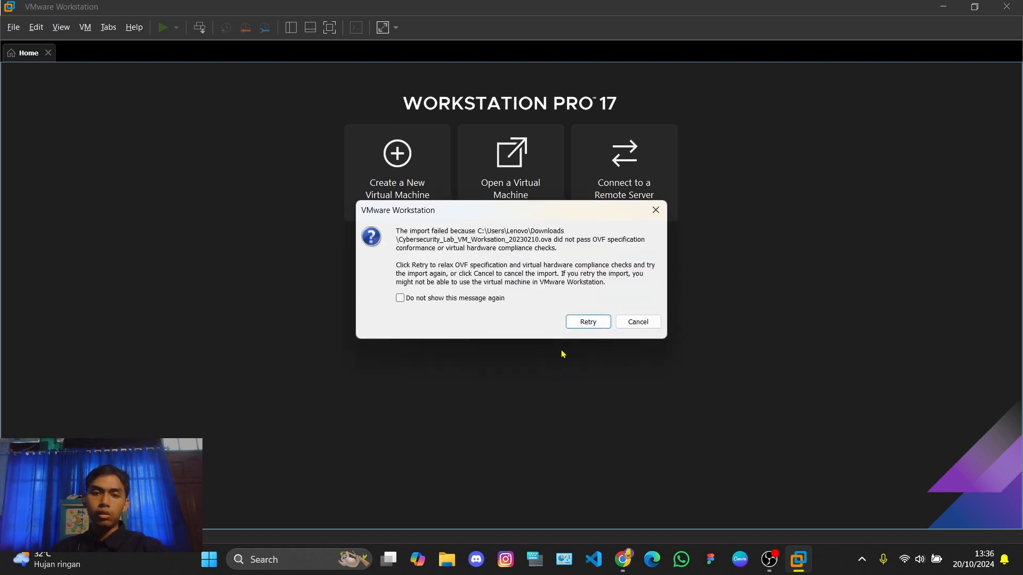
left_click(589, 323)
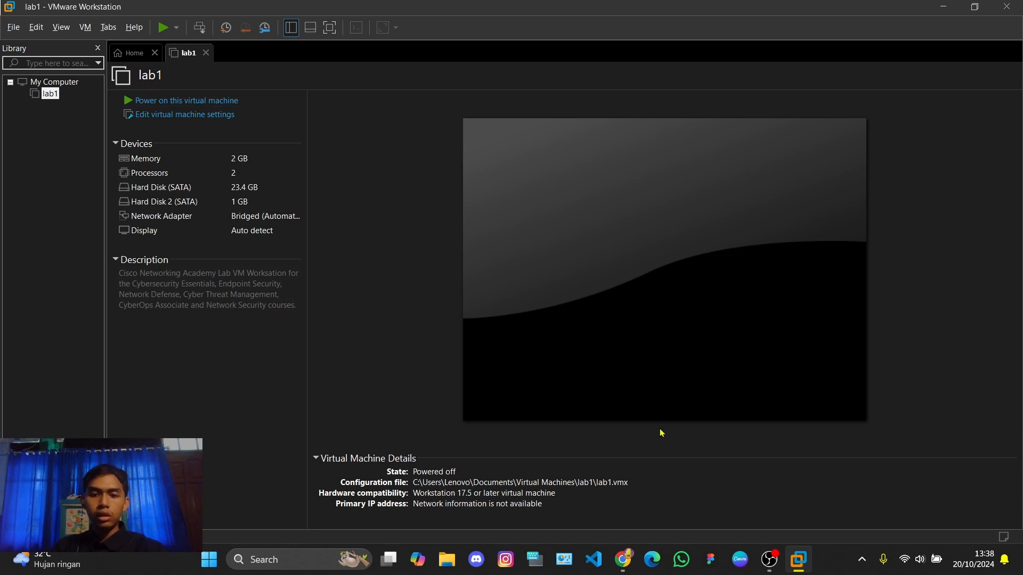
- Switch to the lab page in Chrome and read Step 2 on starting the CSE-LABVM virtual machine and logging in
left_click(623, 560)
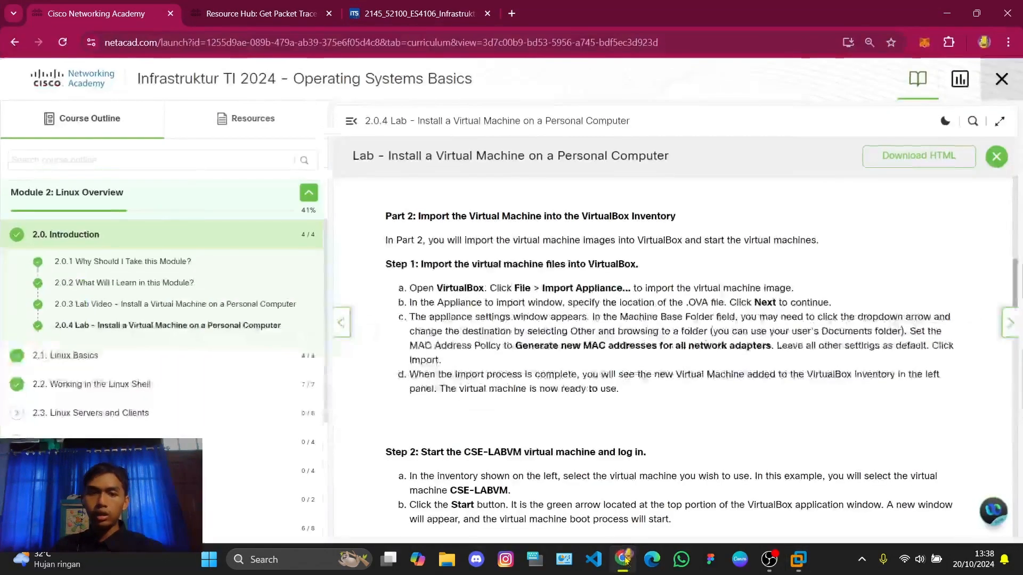
scroll(548, 389, "down", 4)
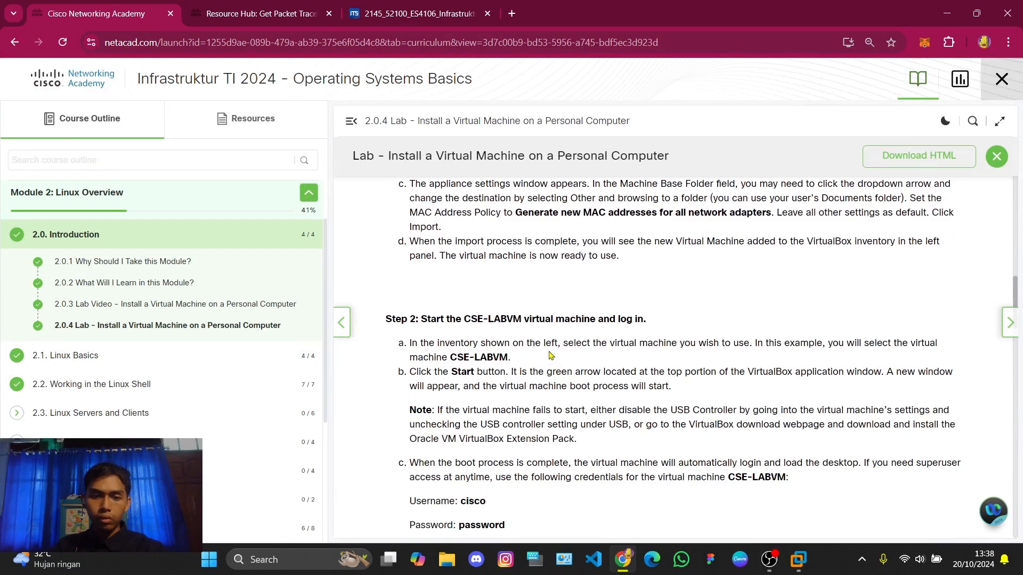
scroll(546, 346, "down", 2)
scroll(545, 334, "up", 1)
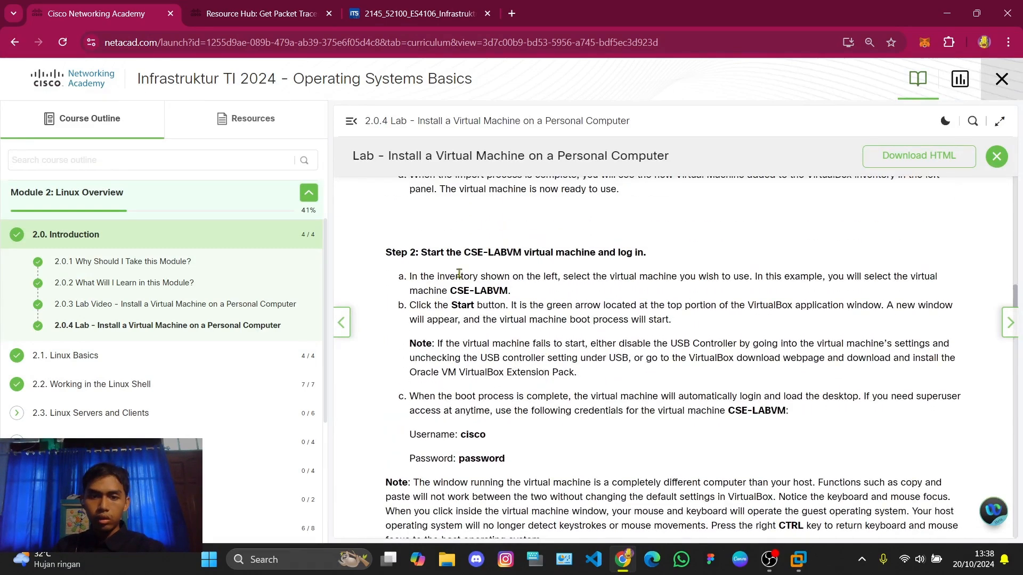
left_click_drag(421, 255, 597, 254)
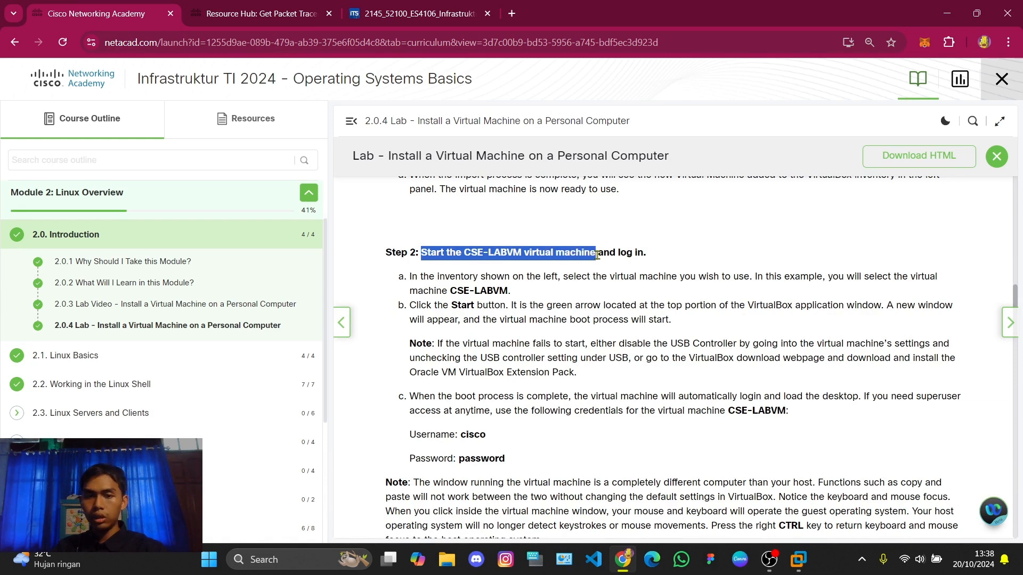
left_click(513, 266)
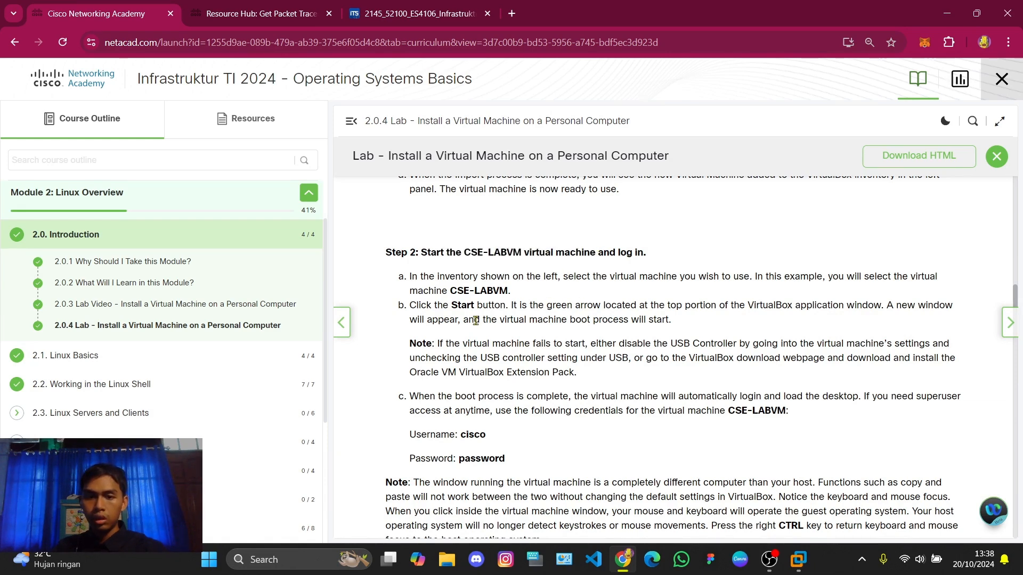
left_click_drag(410, 305, 783, 301)
left_click(630, 416)
- Switch to VMware Workstation, power on the lab1 virtual machine and log in to its default Cybersecurity Analyst environment
left_click(797, 563)
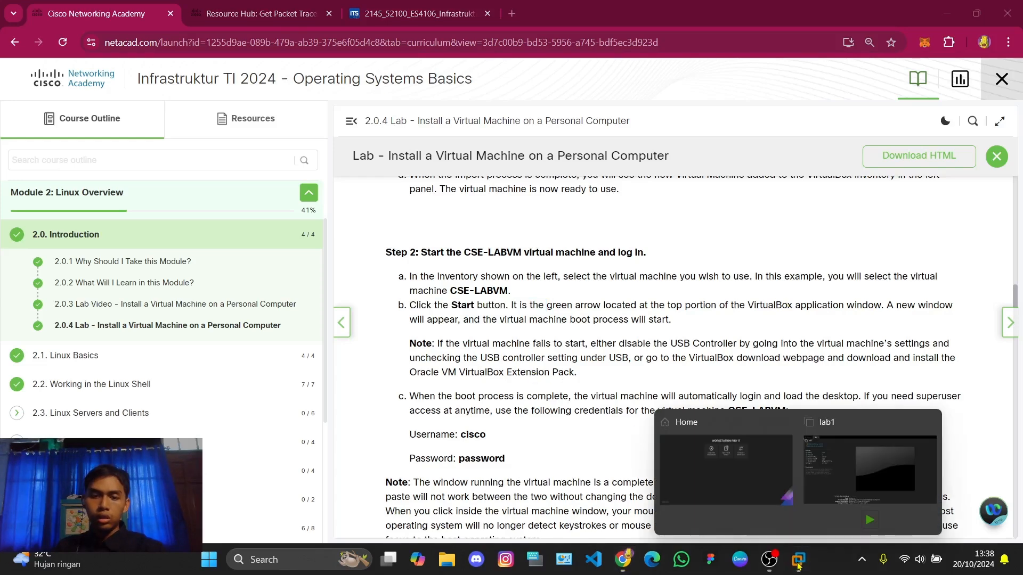
left_click(814, 461)
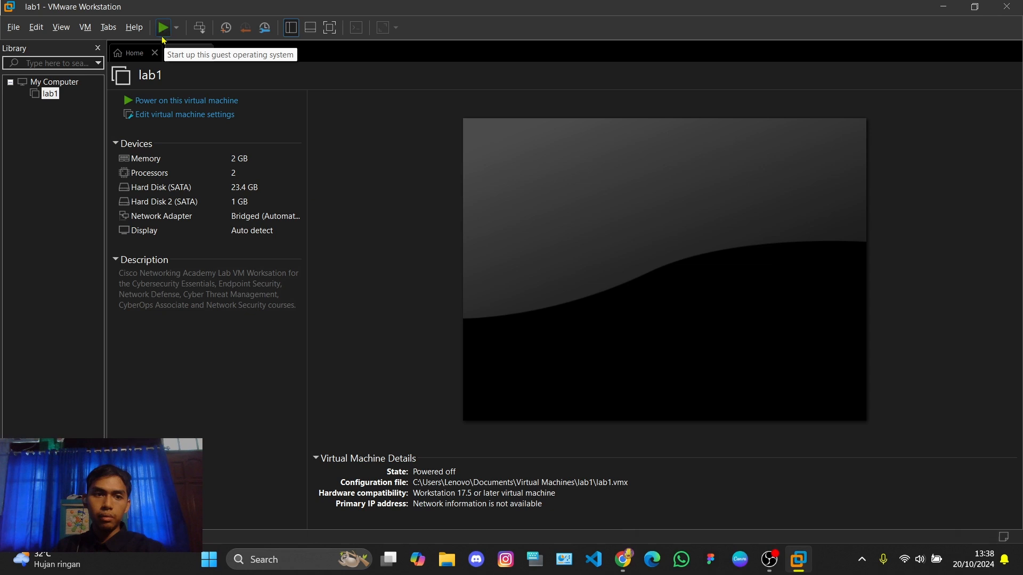
left_click(137, 101)
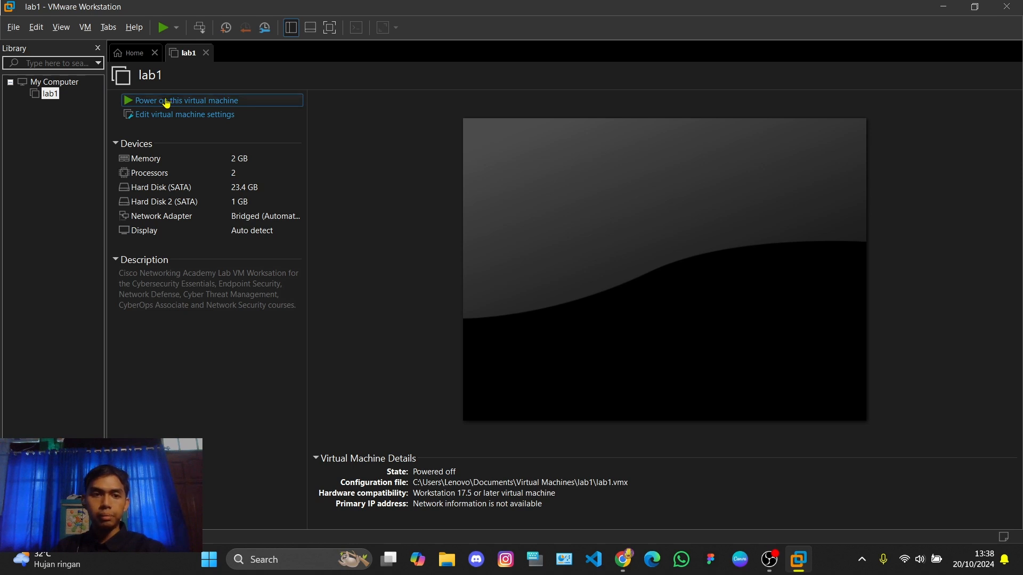
left_click(166, 102)
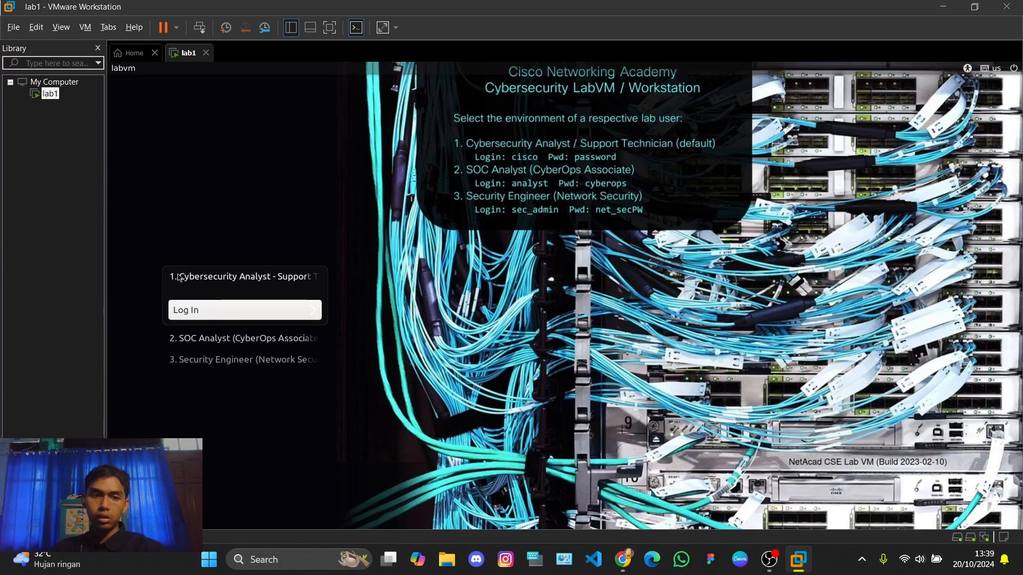
left_click(193, 312)
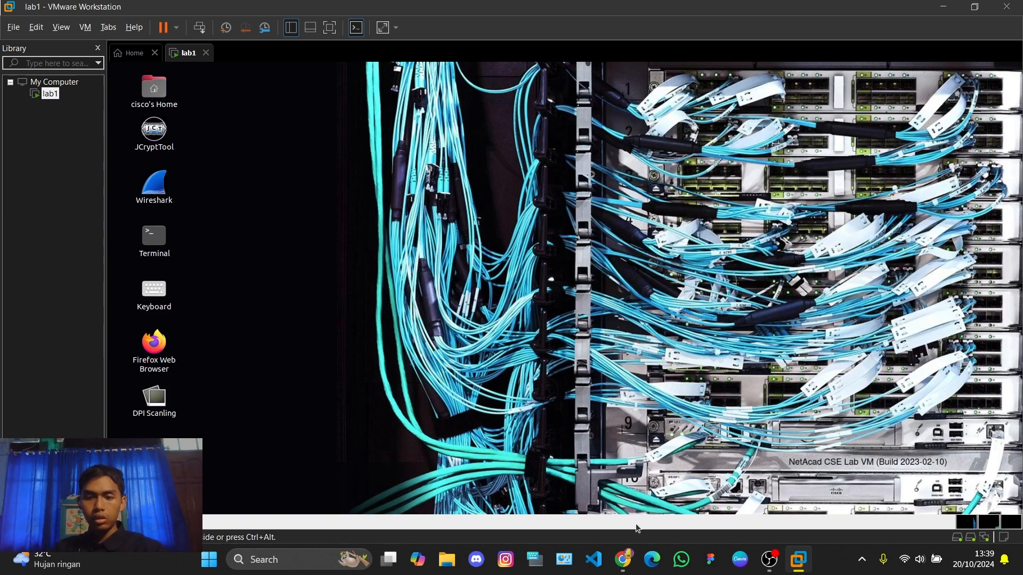
- Switch to the lab page in Chrome and read the rest of Step 2 and the Step 3 instructions on getting familiar with CSE-LABVM
left_click(629, 566)
scroll(542, 346, "down", 1)
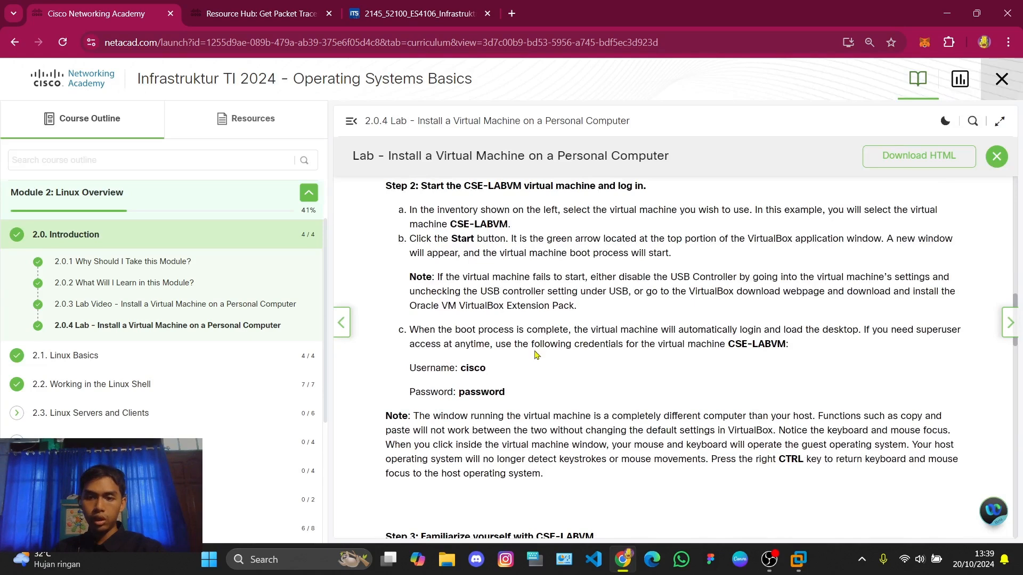
scroll(536, 355, "down", 1)
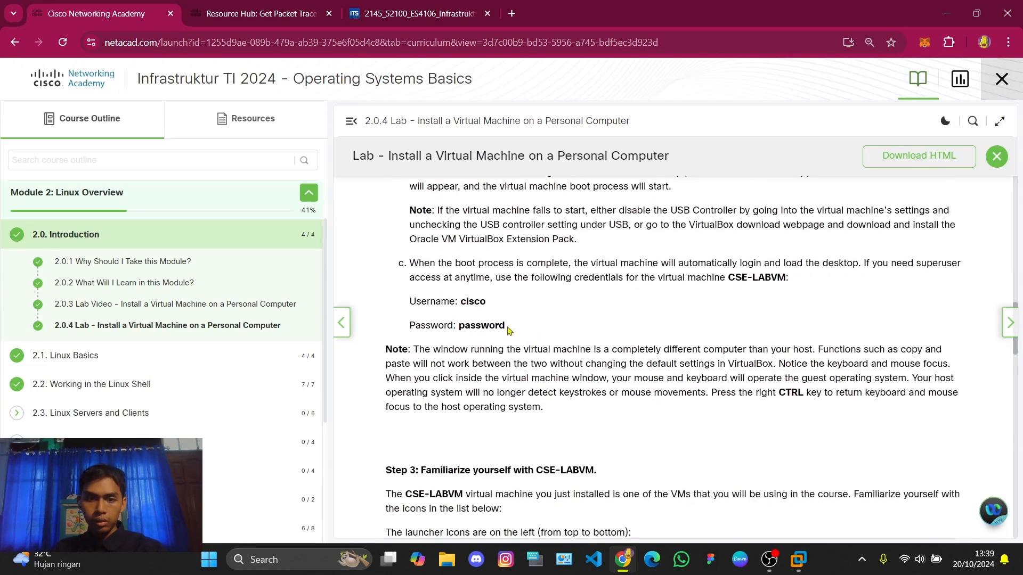
scroll(482, 322, "down", 3)
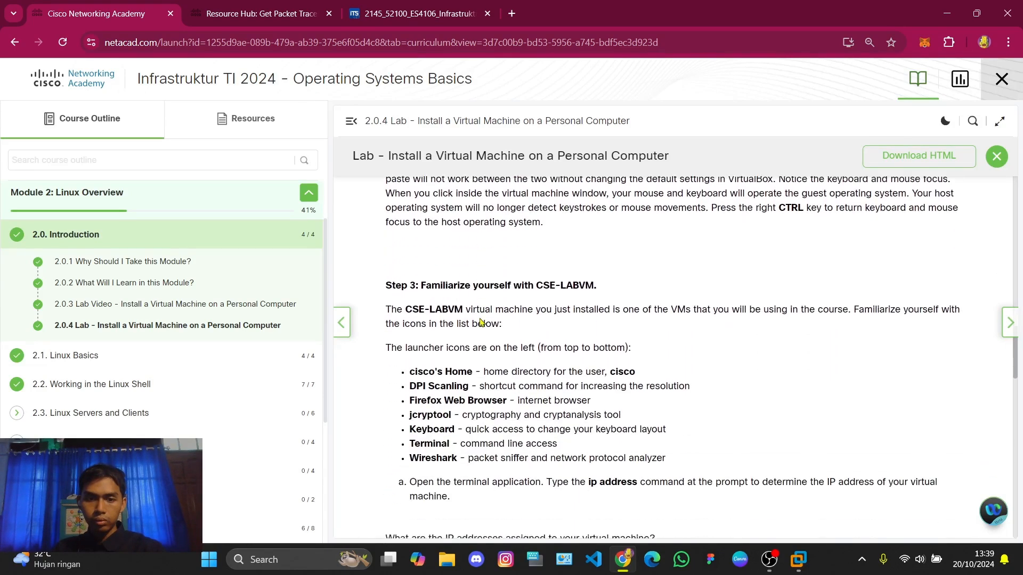
scroll(479, 320, "down", 1)
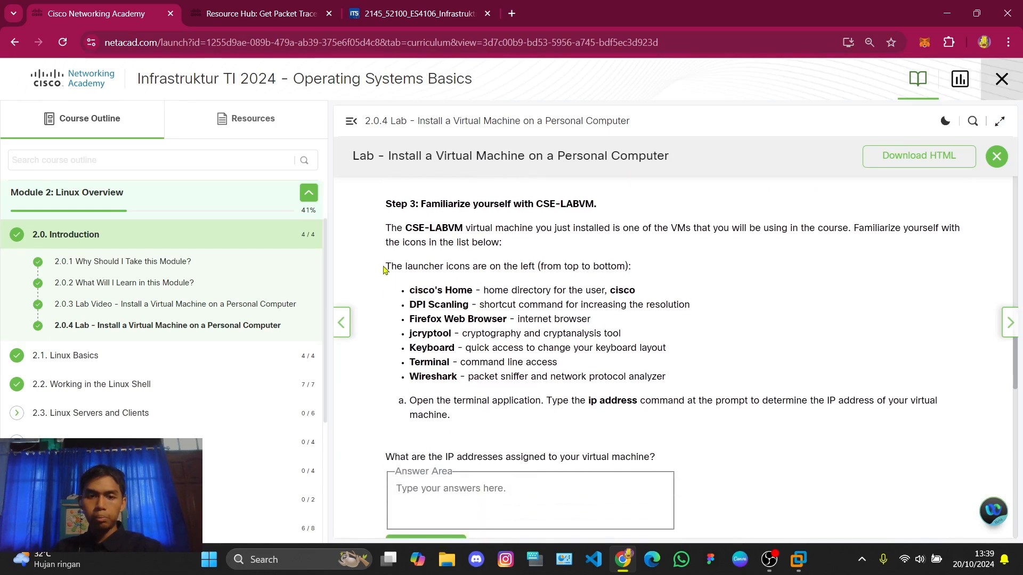
- Read the Step 3 list of launcher icons, from cisco's Home to Wireshark
left_click_drag(388, 265, 671, 377)
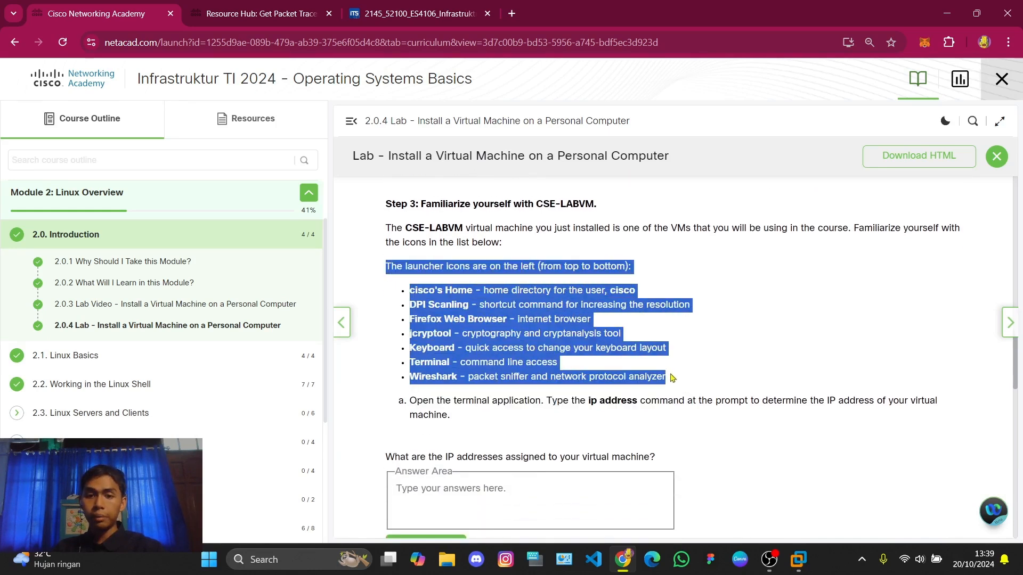
left_click(528, 320)
left_click_drag(409, 291, 474, 294)
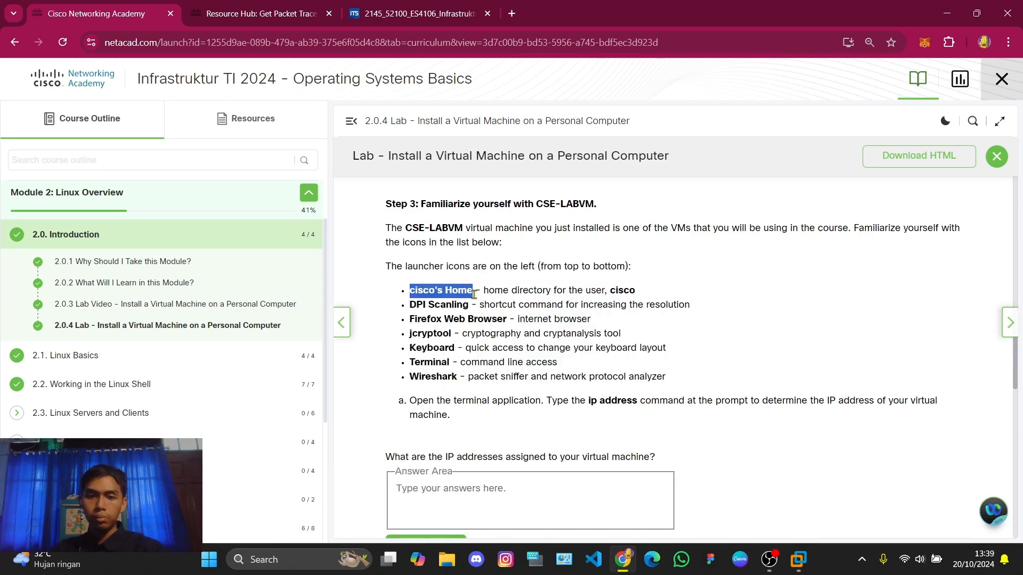
left_click_drag(409, 307, 476, 315)
left_click_drag(409, 319, 502, 321)
left_click_drag(408, 334, 448, 381)
left_click(441, 308)
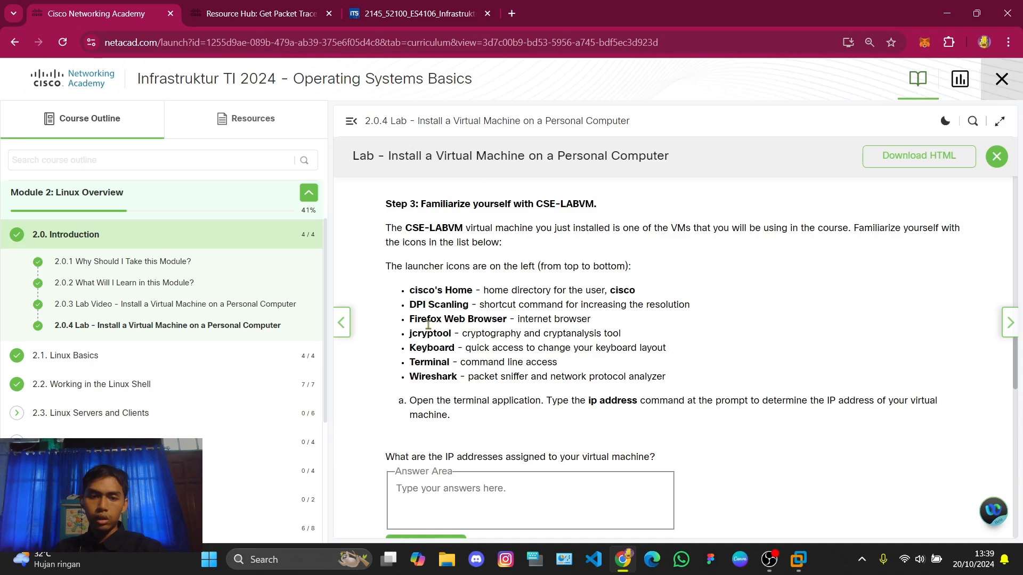
- Switch to the lab1 virtual machine in VMware Workstation and look over its desktop icons
mouse_move(798, 559)
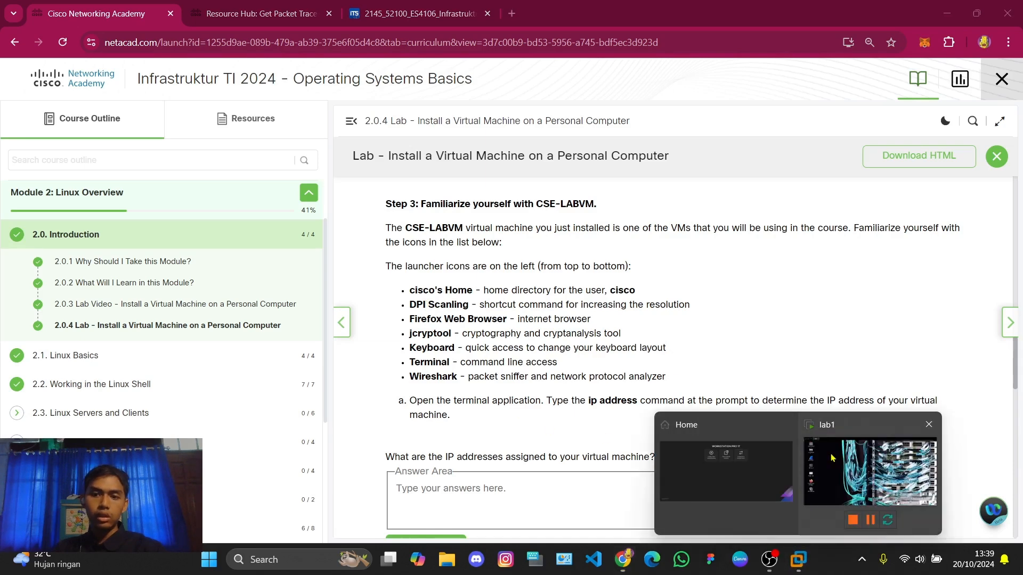
left_click(869, 472)
left_click_drag(156, 112, 186, 426)
left_click(228, 262)
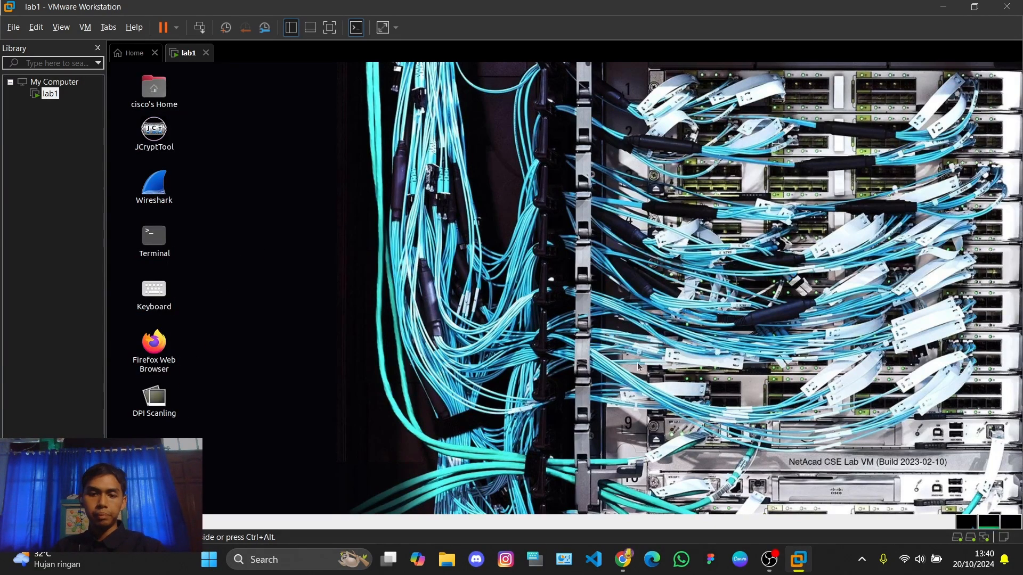
- Switch to the lab page in Chrome and read Step 3a on running the ip address command in the terminal
left_click(623, 559)
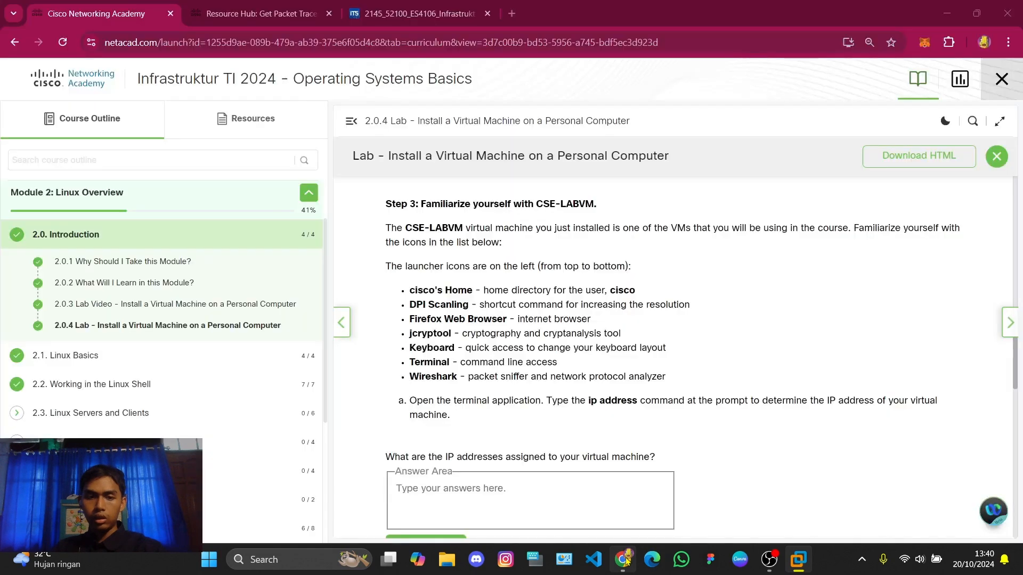
scroll(507, 308, "down", 1)
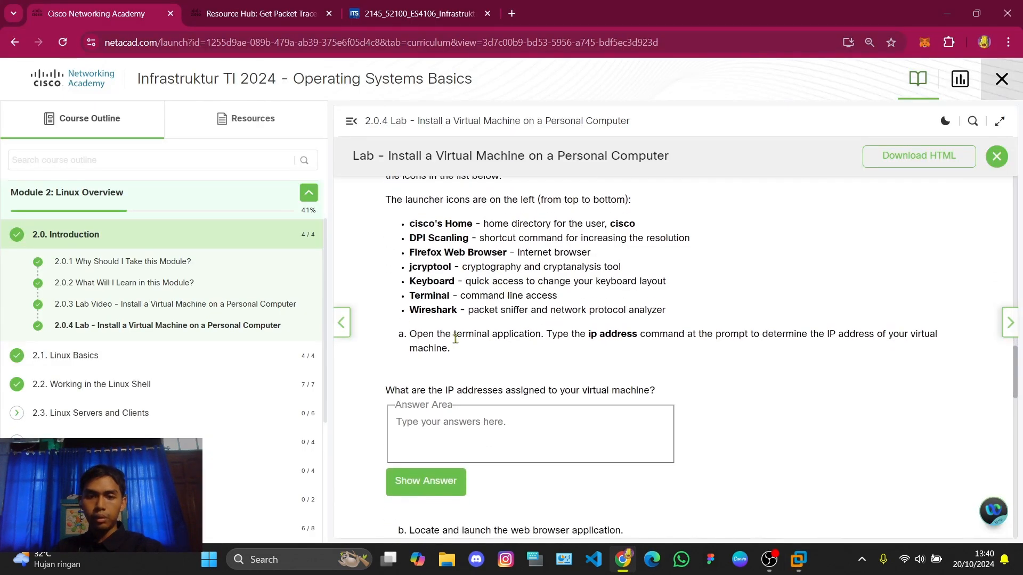
left_click_drag(411, 337, 632, 336)
left_click(561, 321)
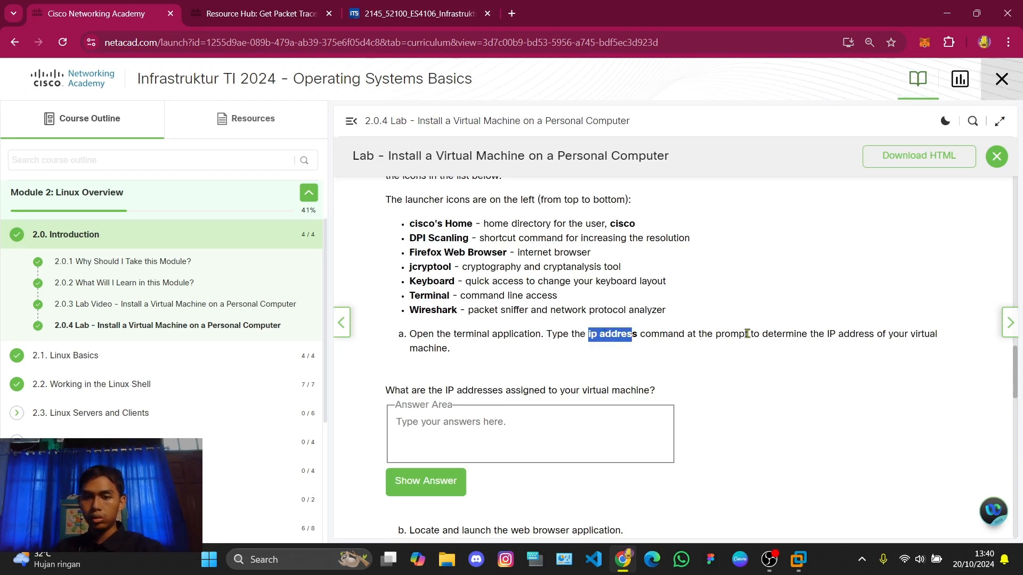
left_click_drag(747, 333, 642, 335)
left_click(580, 350)
left_click(670, 384)
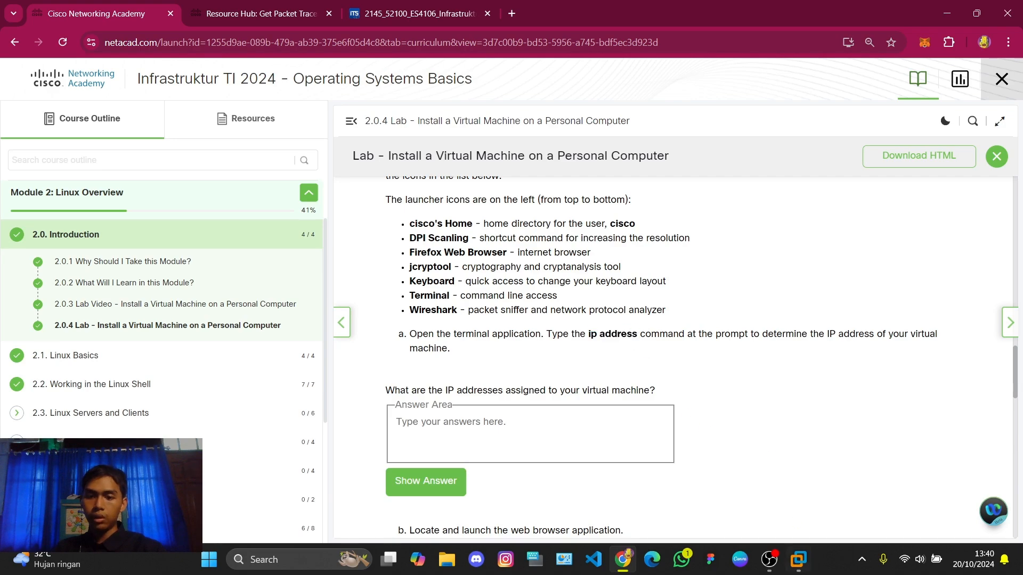
- Close the Home page of VMware Workstation and switch to its lab1 virtual machine
mouse_move(799, 560)
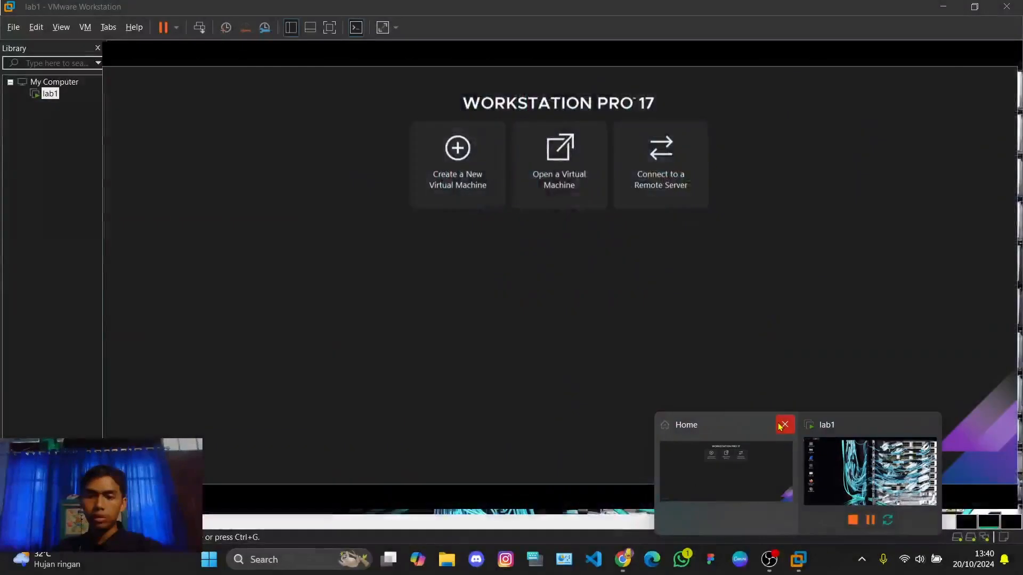
left_click(785, 424)
left_click(799, 429)
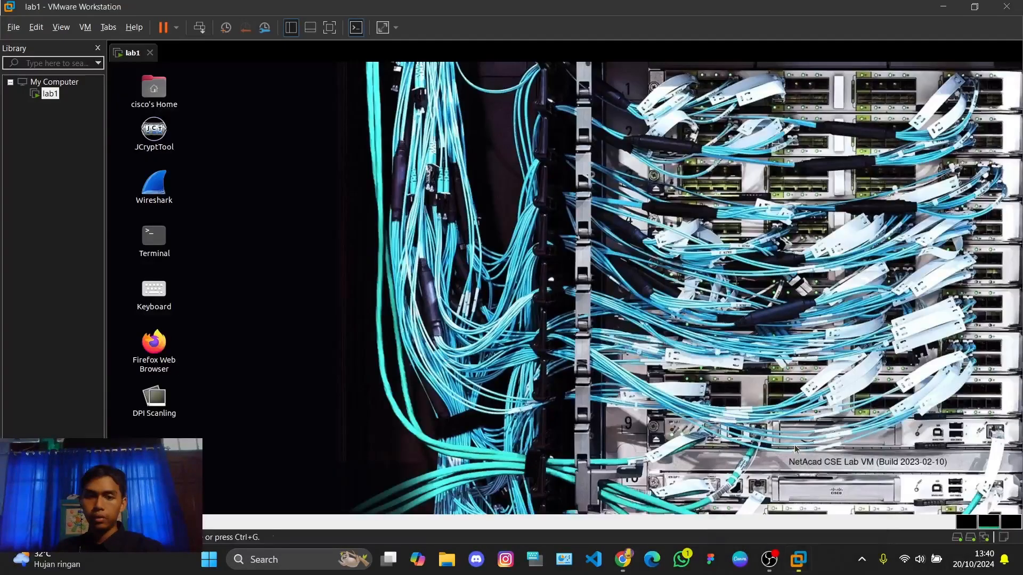
- Open the Terminal on the lab1 desktop and run the command ip address
left_click(176, 237)
double_click(154, 235)
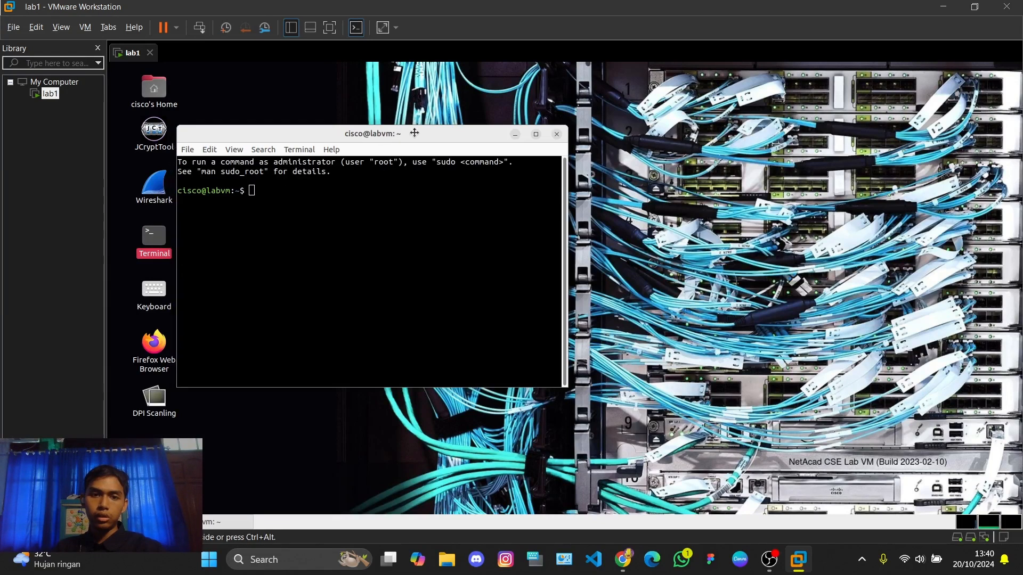
left_click_drag(376, 136, 484, 107)
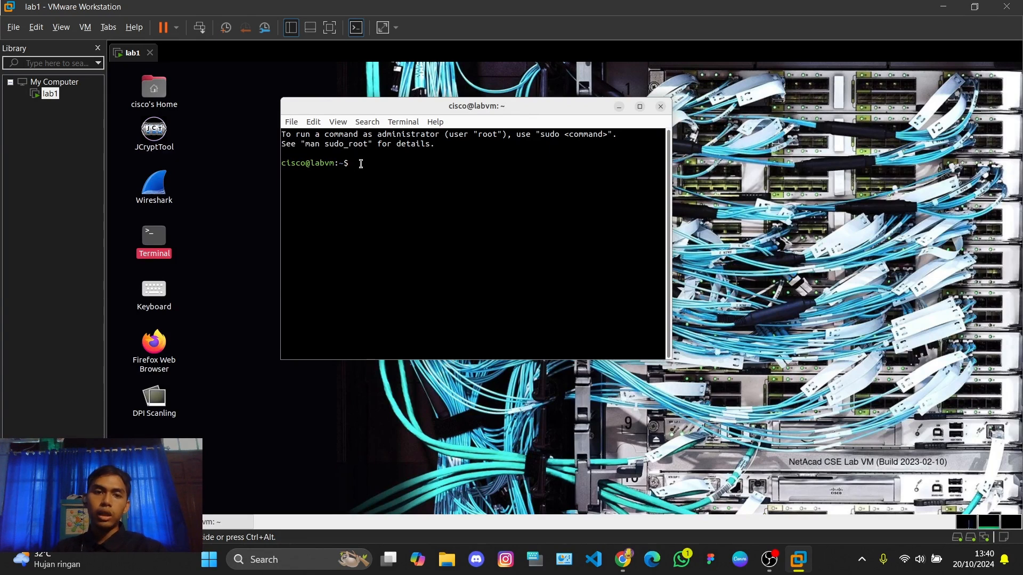
type("ip adre")
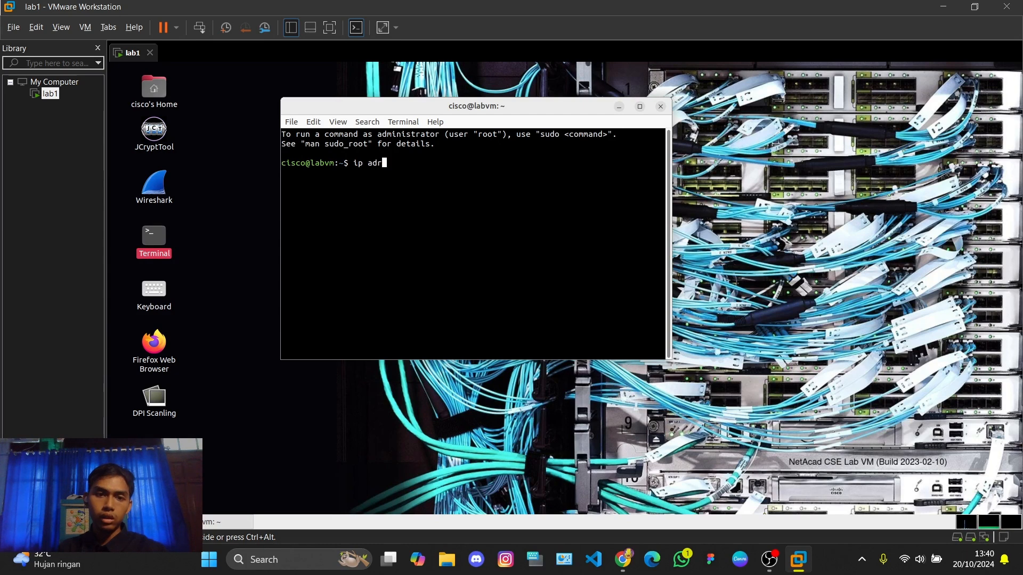
key("BackSpace")
type("dress")
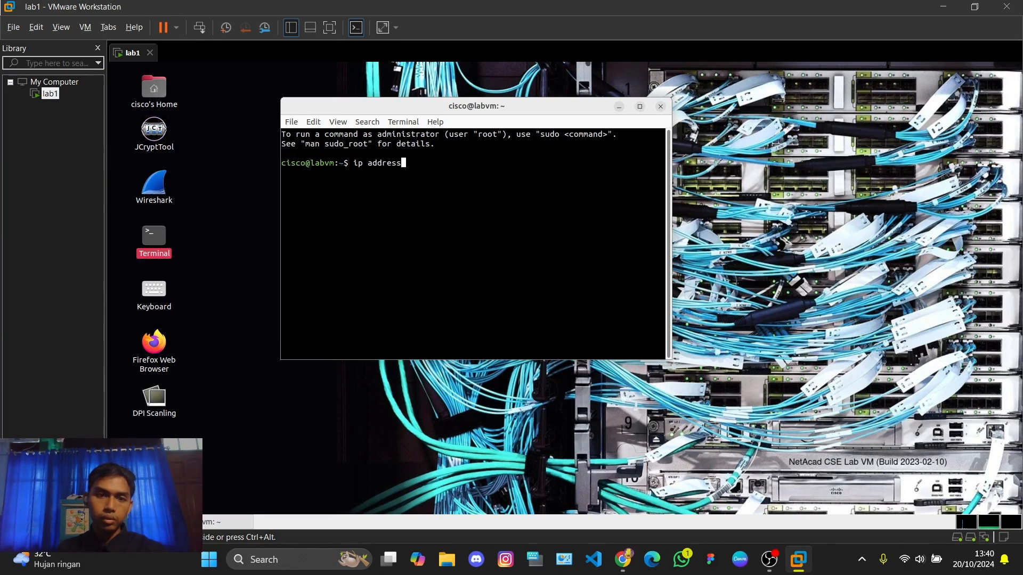
key("Return")
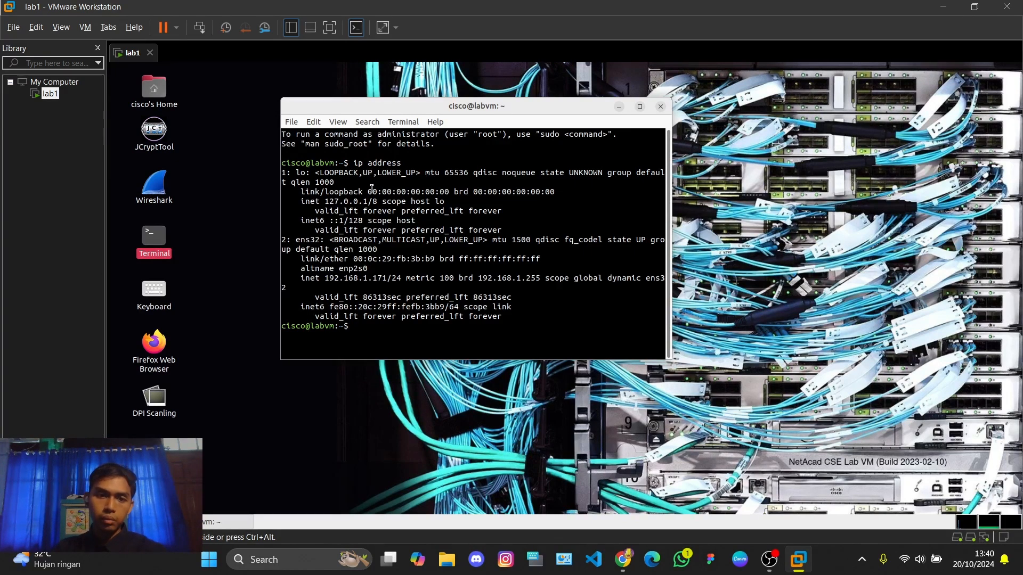
- Read the lab question about assigned IP addresses in Chrome, and find the matching inet entries in the lab1 terminal output
left_click(628, 564)
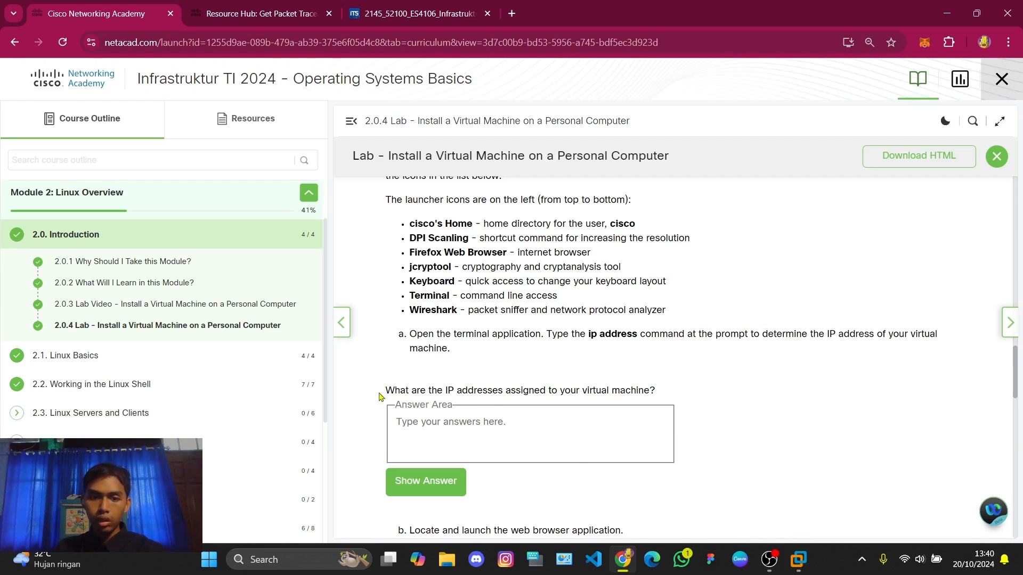
left_click_drag(381, 395, 656, 391)
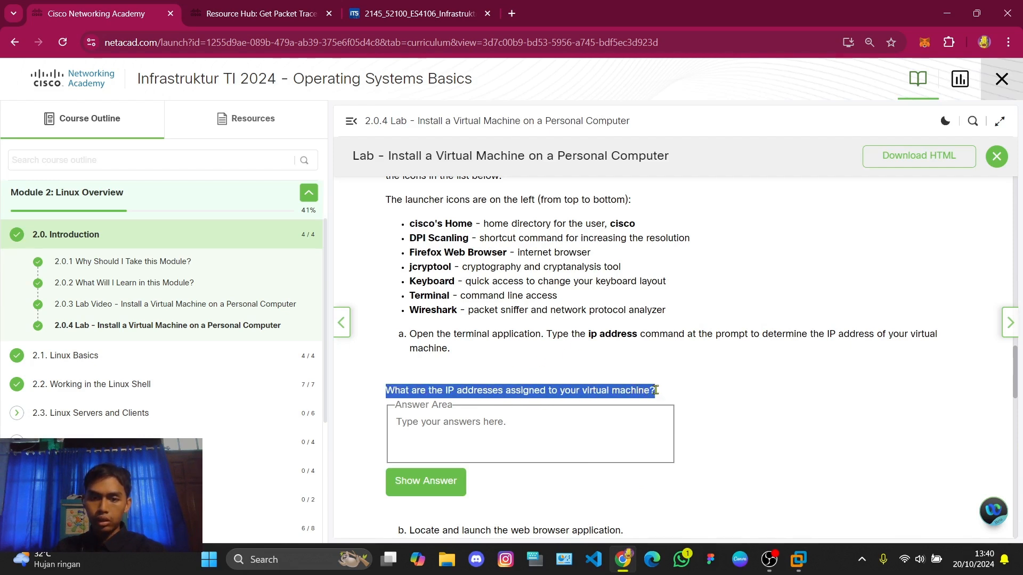
left_click(800, 557)
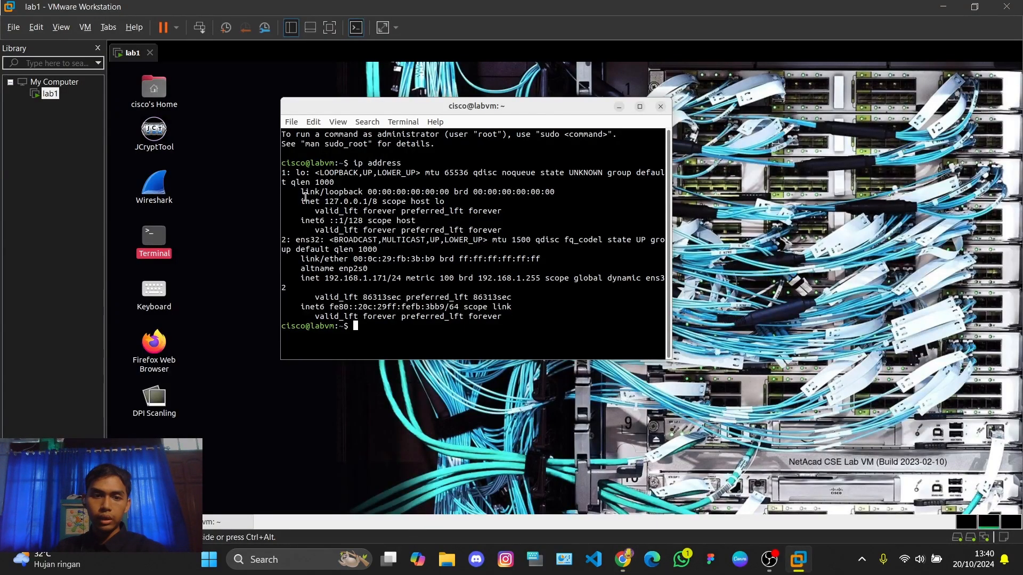
left_click_drag(303, 192, 372, 201)
left_click(329, 191)
left_click(327, 203)
left_click(338, 225)
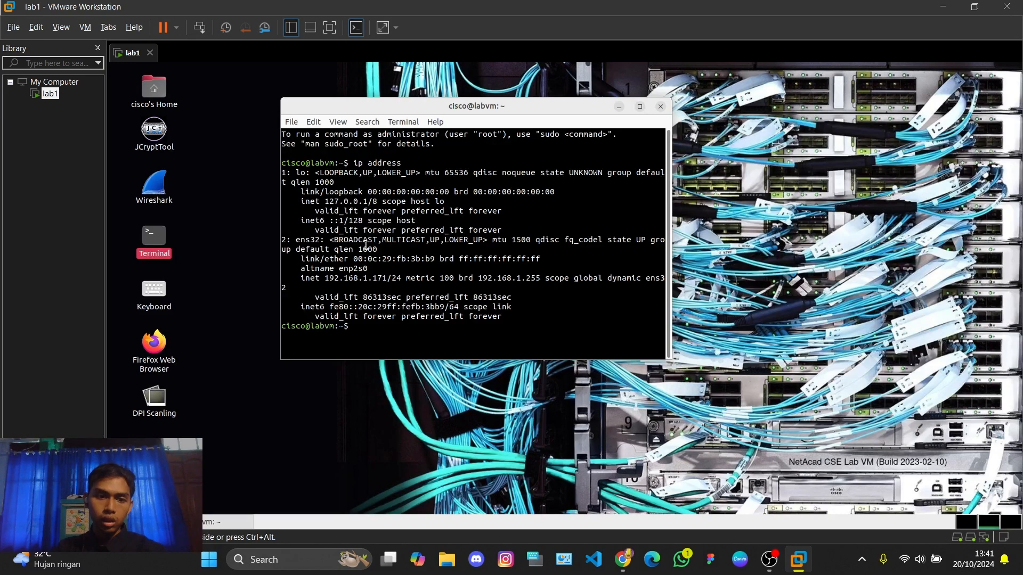
left_click_drag(321, 281, 365, 282)
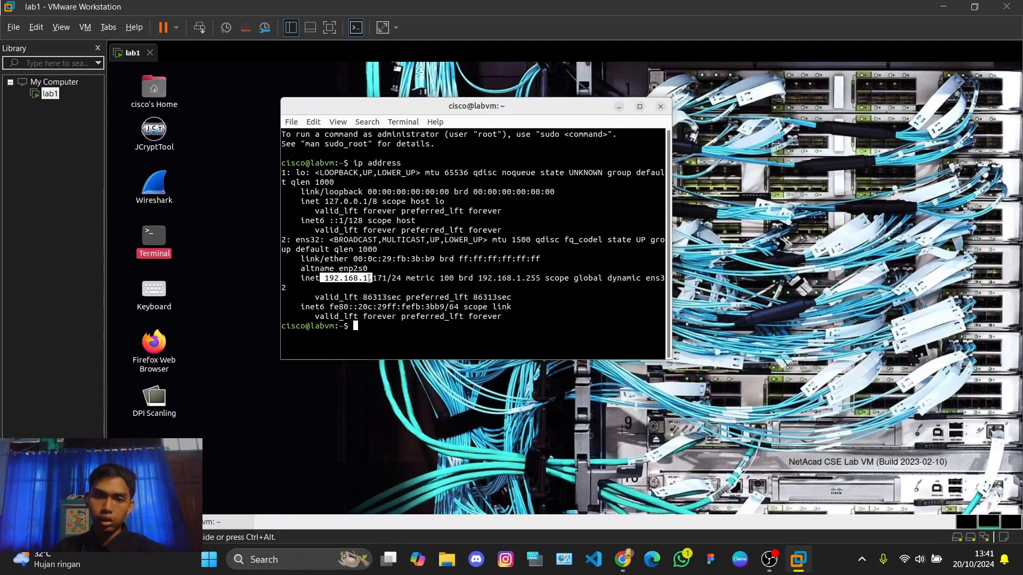
left_click(322, 265)
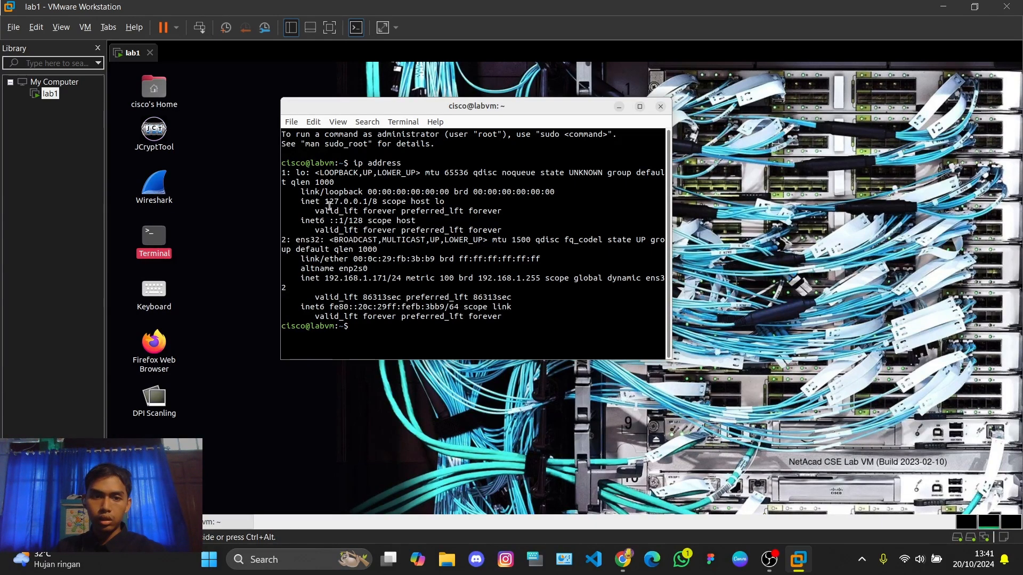
- Switch to the lab page in Chrome, reveal the sample answer to the IP address question and read its loopback part
left_click(623, 559)
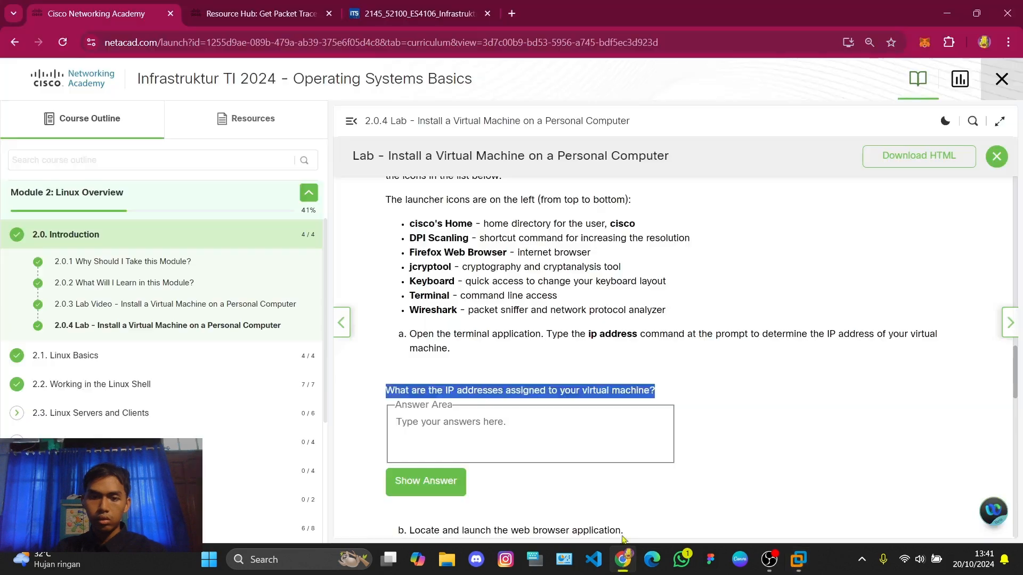
left_click(443, 482)
scroll(460, 417, "down", 1)
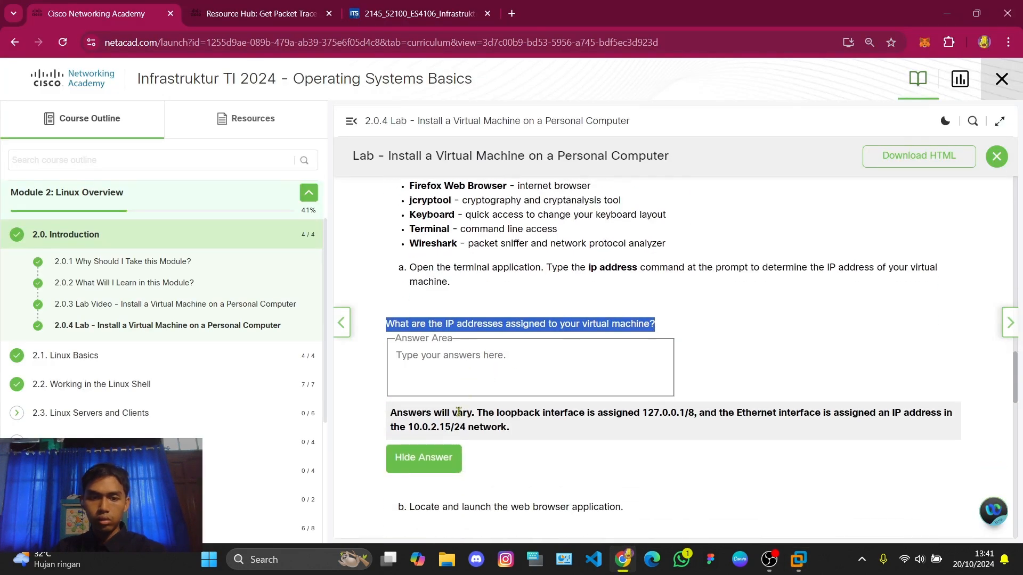
left_click(460, 414)
left_click_drag(478, 414, 697, 414)
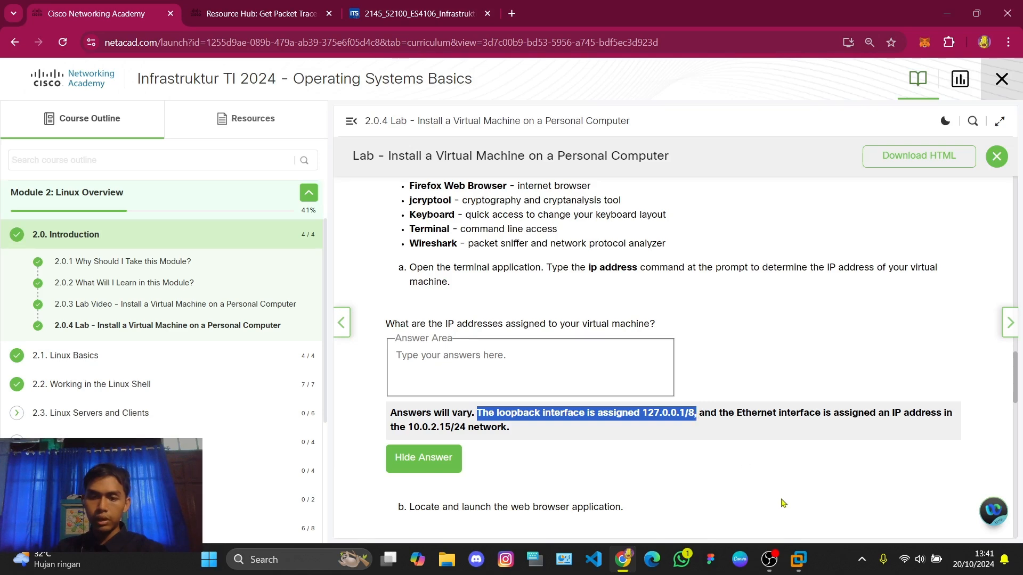
- Compare the loopback and Ethernet addresses in the lab1 terminal with those in the sample answer in Chrome
left_click(799, 559)
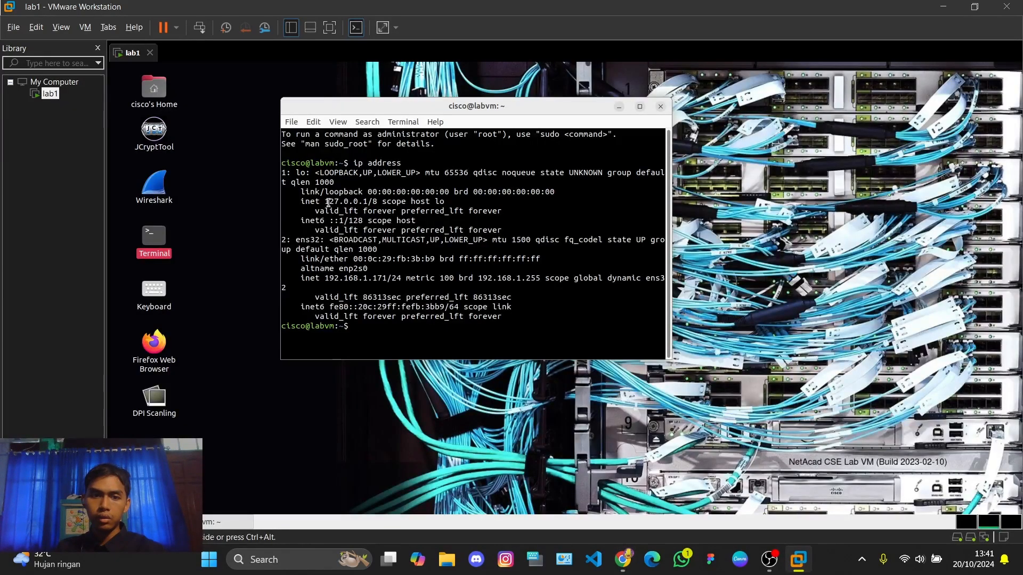
left_click_drag(325, 203, 378, 203)
left_click(624, 559)
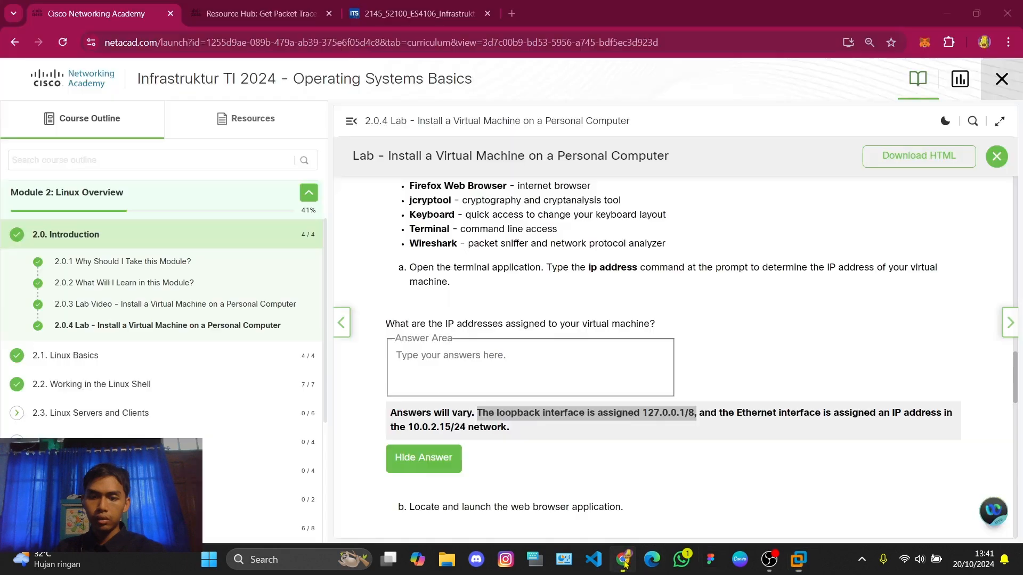
left_click_drag(883, 412, 953, 416)
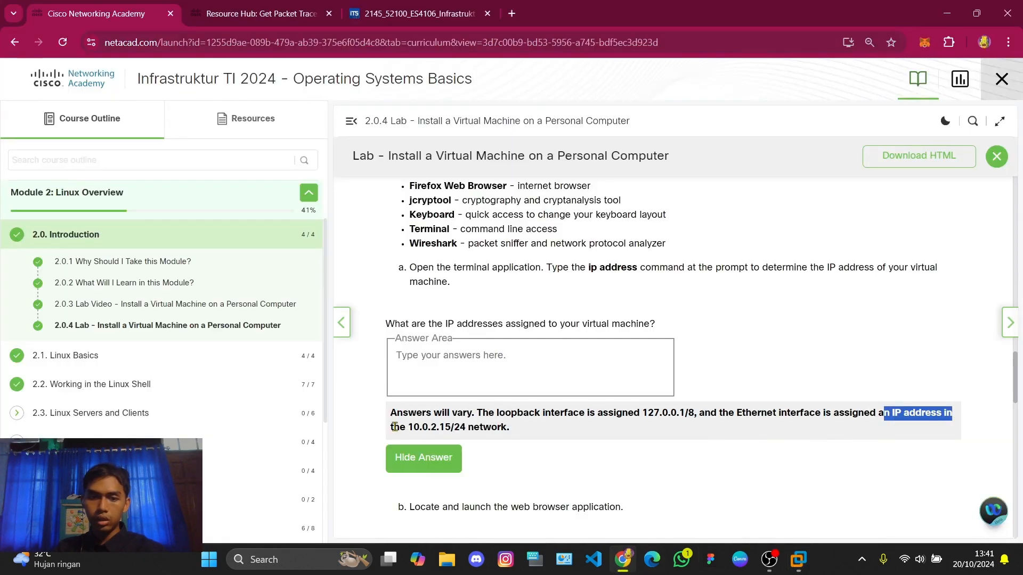
left_click_drag(408, 427, 480, 426)
left_click_drag(409, 427, 466, 427)
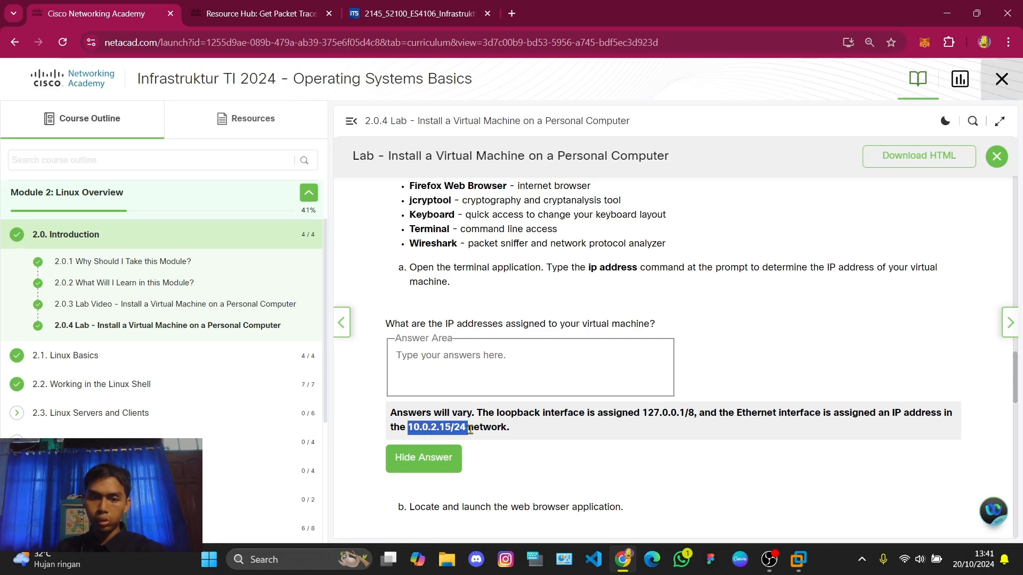
left_click(797, 564)
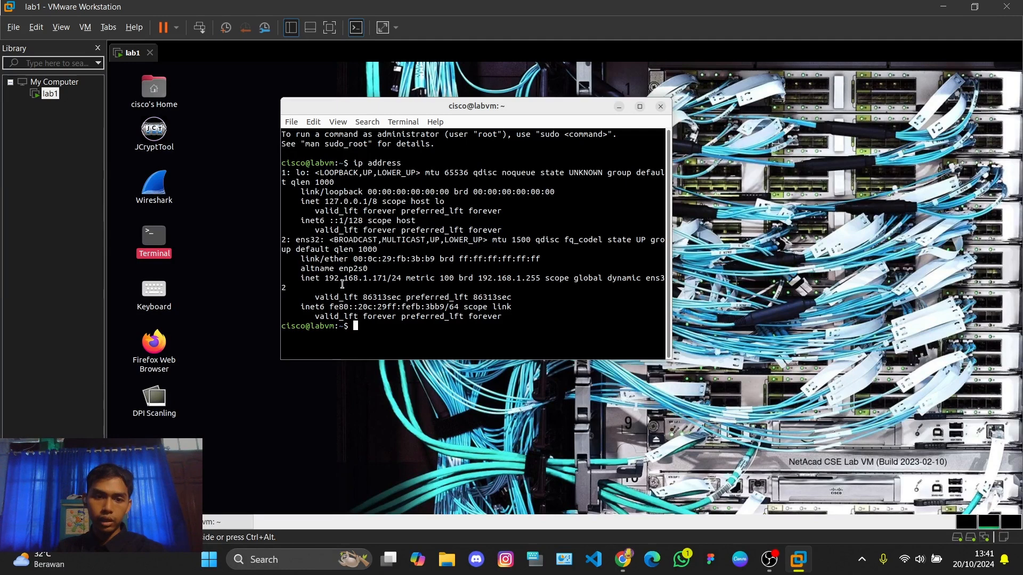
left_click_drag(324, 280, 398, 280)
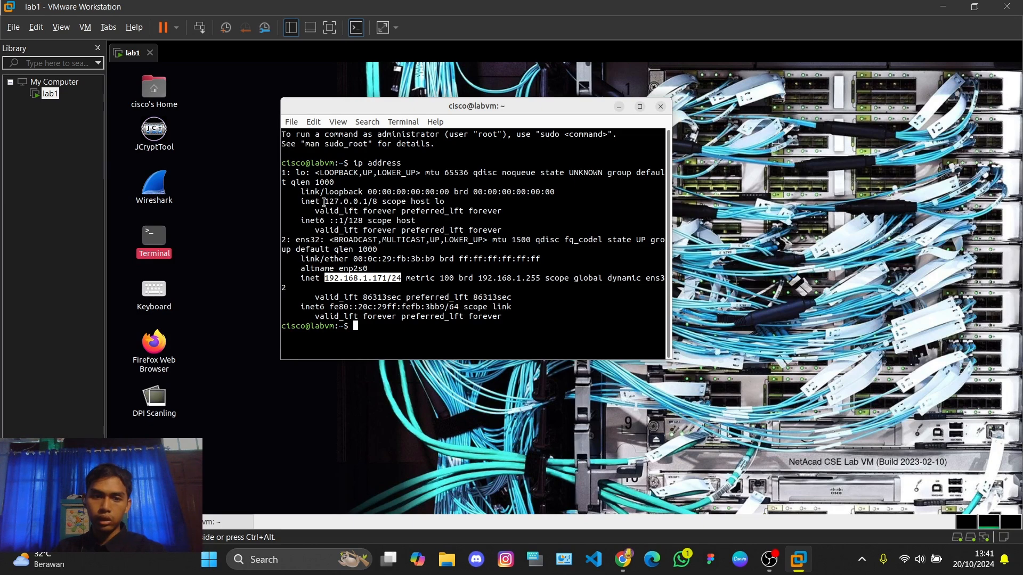
- Copy the loopback address 127.0.0.1/8 from the lab1 terminal and paste it into the IP address answer area in Chrome
left_click_drag(324, 203, 382, 202)
right_click(364, 202)
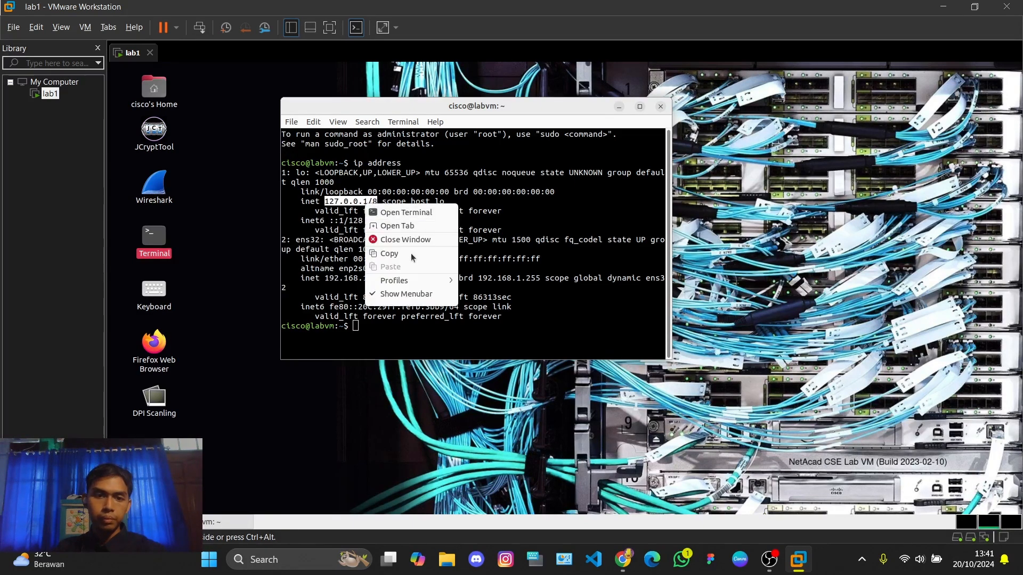
left_click(409, 255)
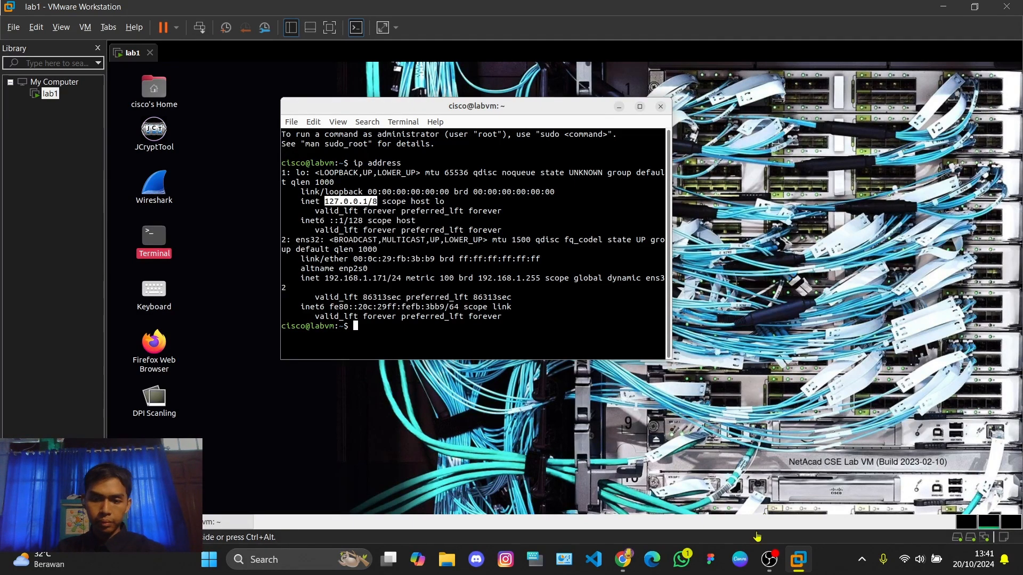
left_click(629, 556)
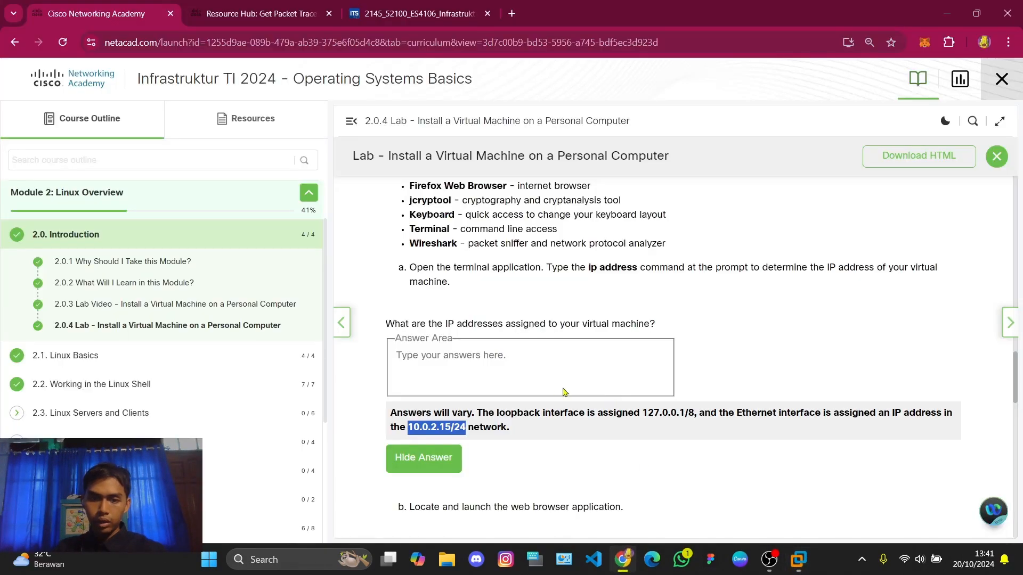
right_click(514, 366)
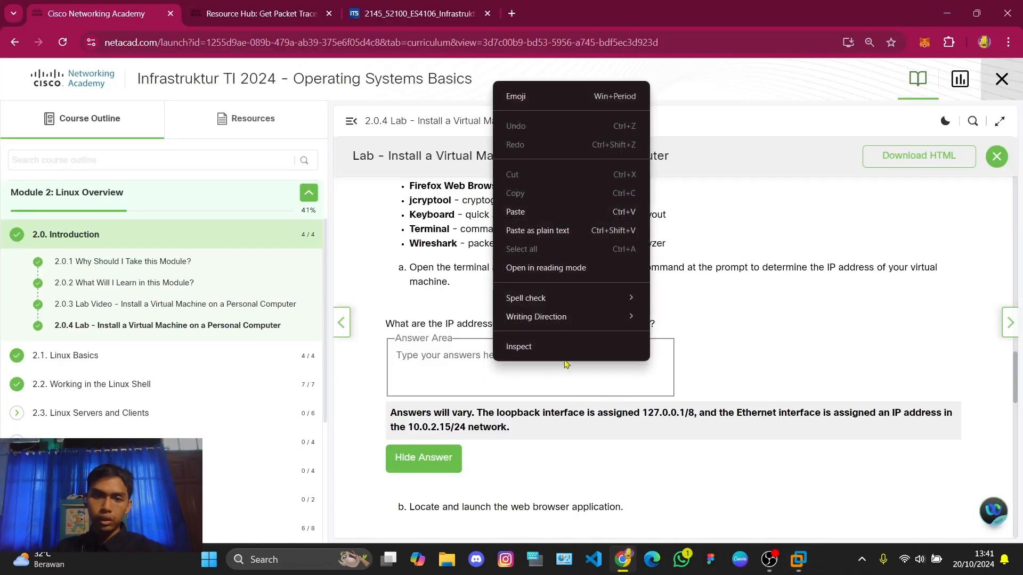
left_click(538, 211)
- Read lab instruction b about launching the web browser application and the question that follows it
scroll(606, 379, "down", 1)
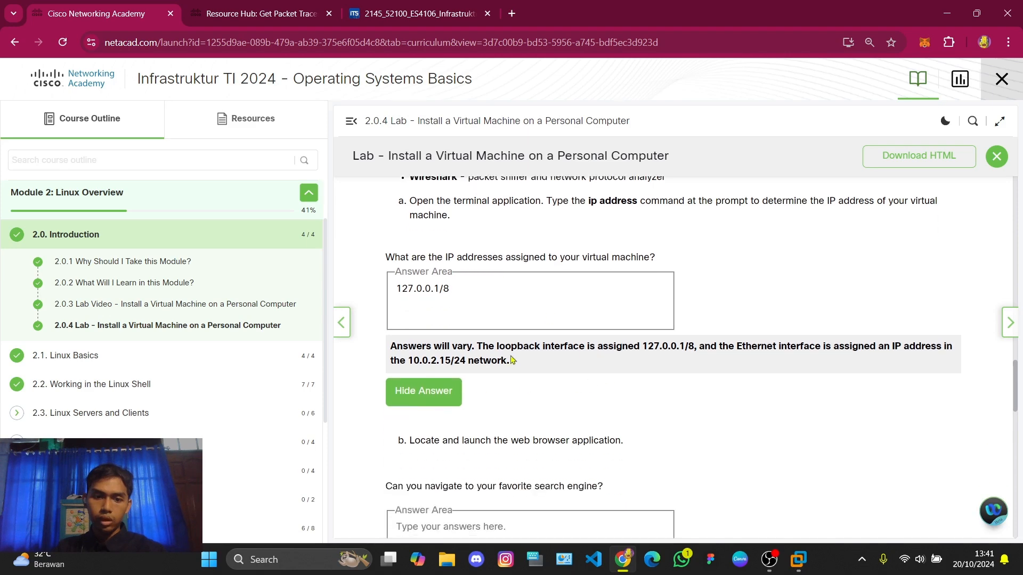
scroll(512, 361, "down", 1)
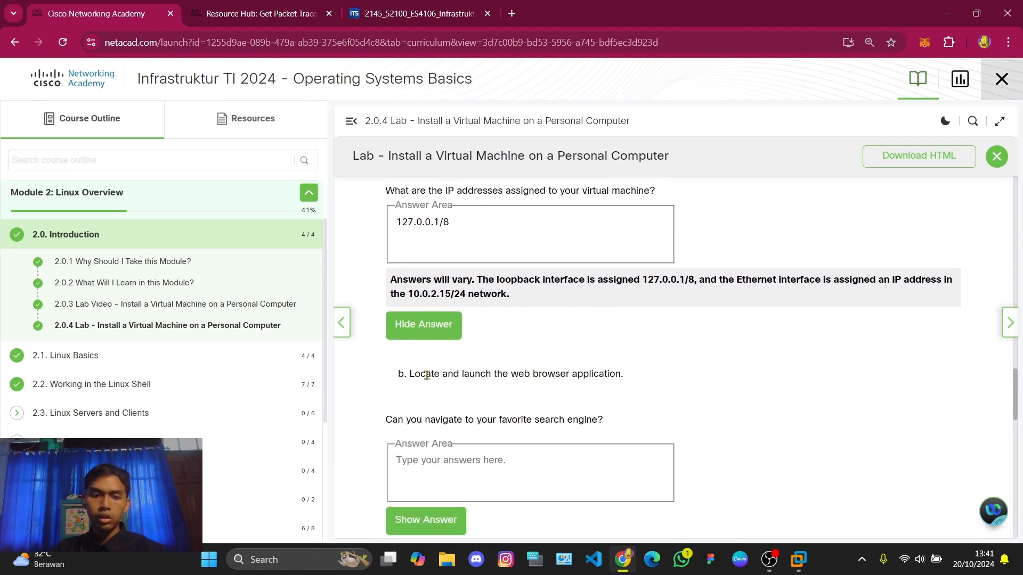
left_click_drag(409, 374, 564, 389)
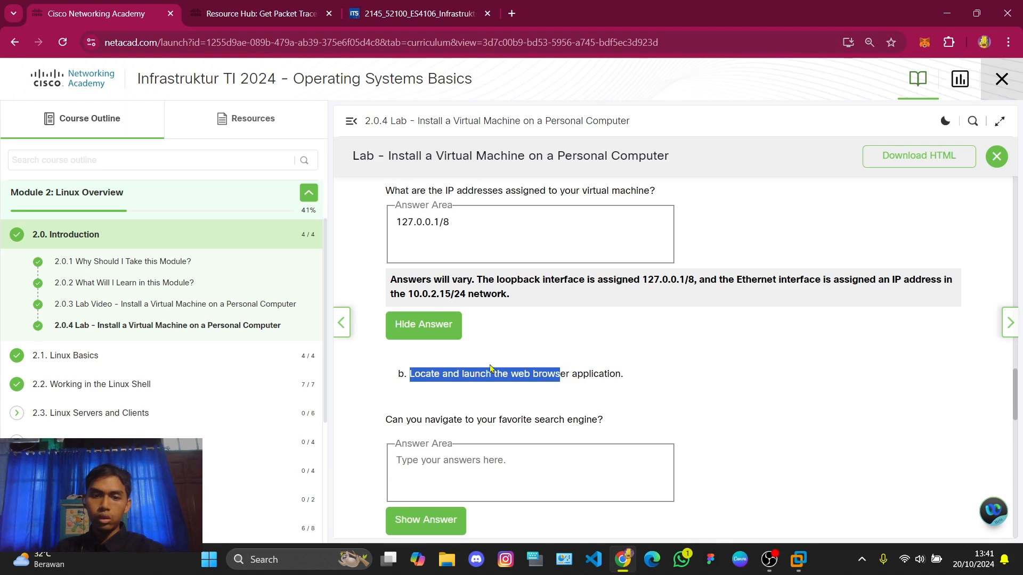
left_click_drag(459, 375, 576, 377)
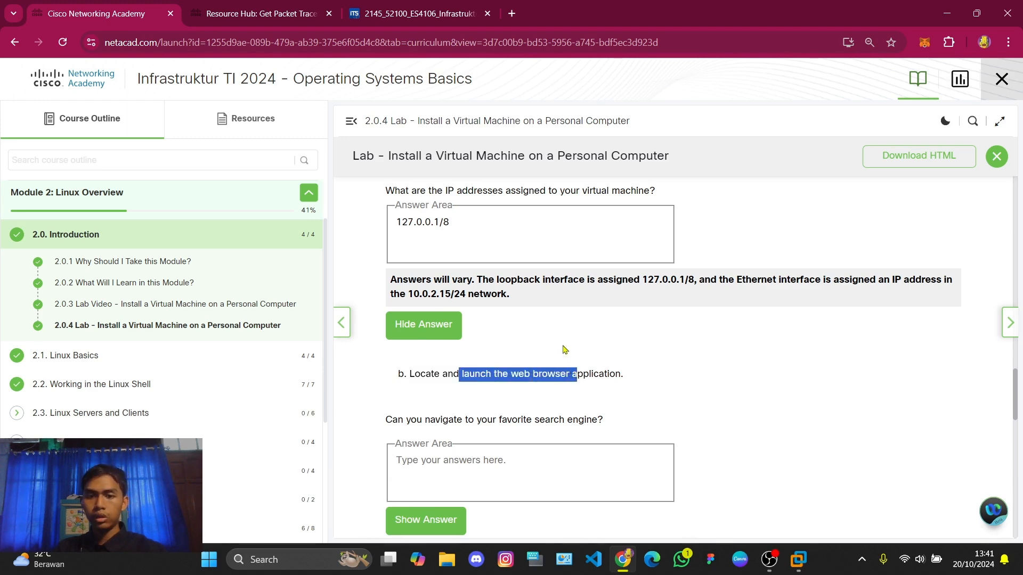
scroll(565, 350, "down", 1)
left_click(461, 357)
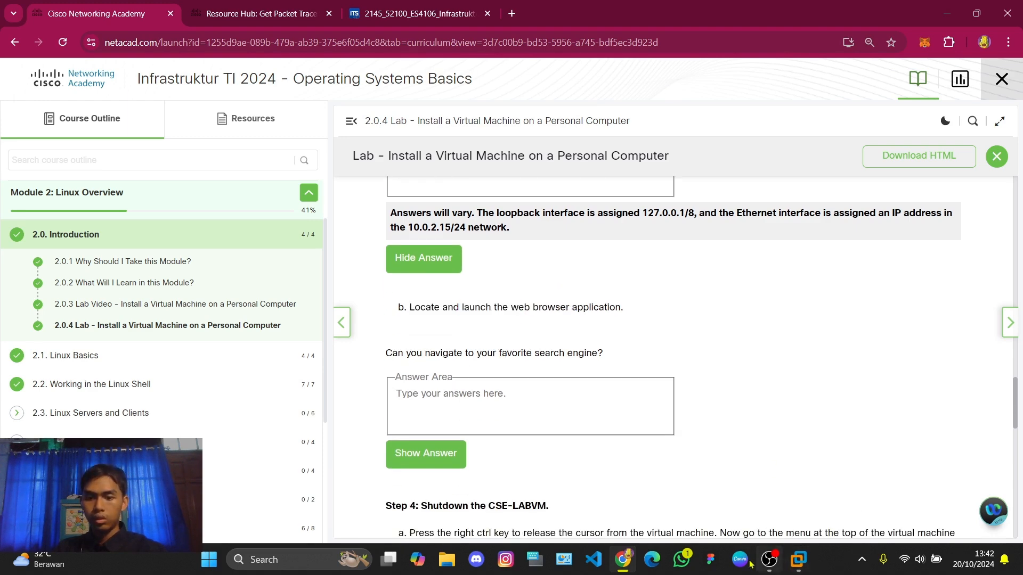
- Switch to VMware Workstation, minimise the lab1 terminal, and open YouTube in the virtual machine's Firefox
left_click(801, 561)
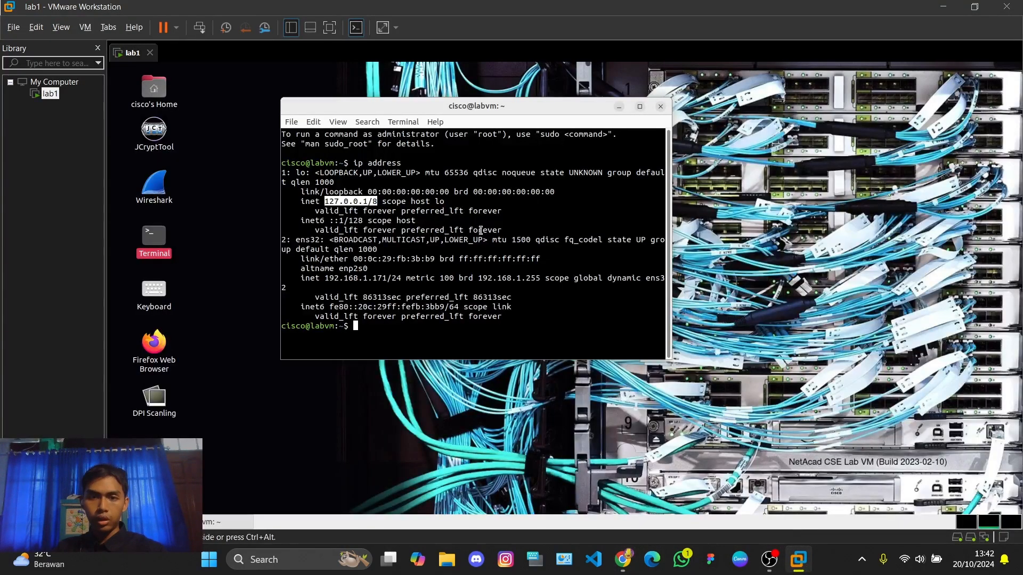
left_click(619, 107)
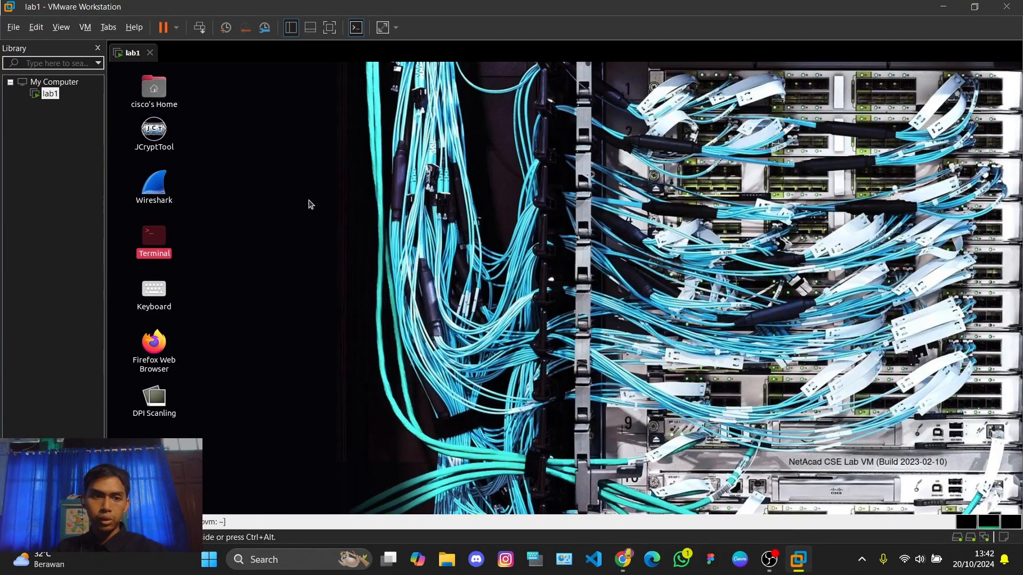
left_click(271, 208)
left_click_drag(180, 352, 159, 347)
double_click(155, 344)
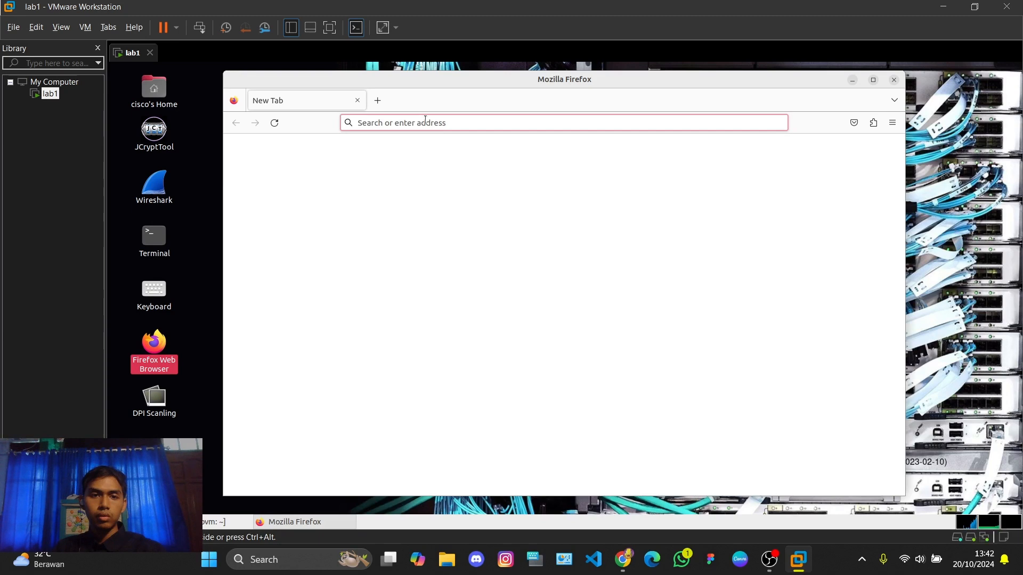
left_click(416, 123)
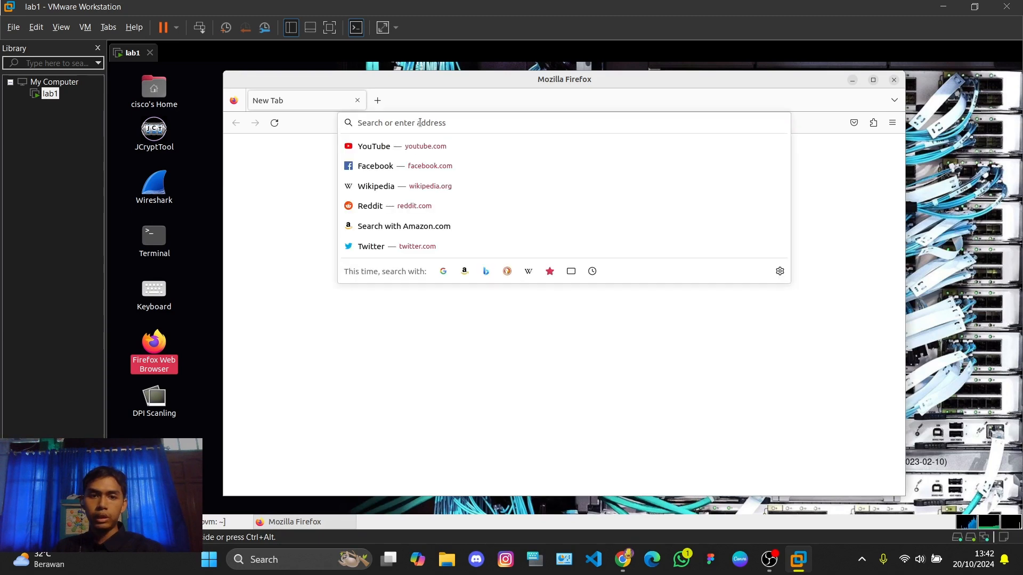
left_click(432, 147)
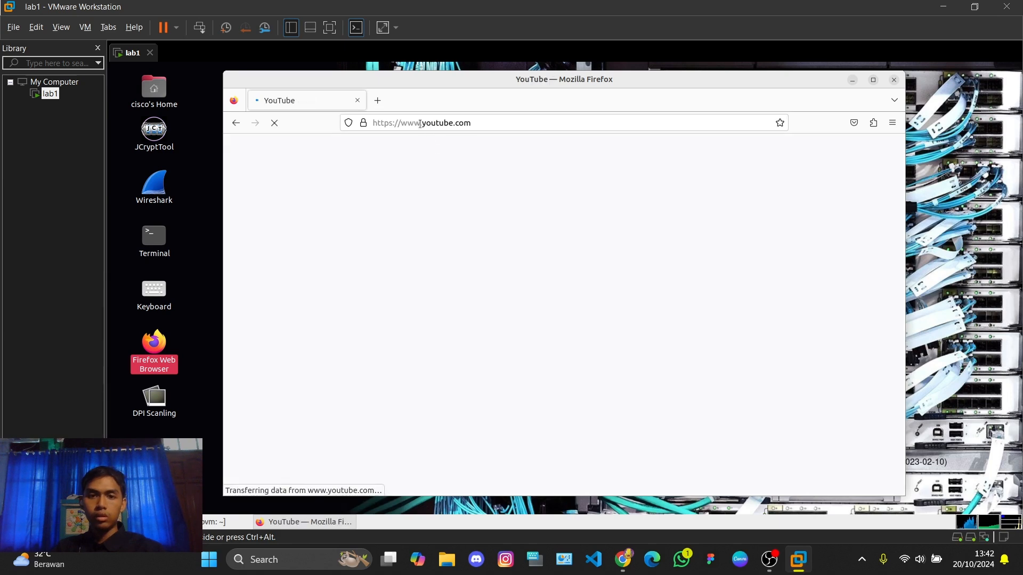
left_click_drag(457, 78, 486, 77)
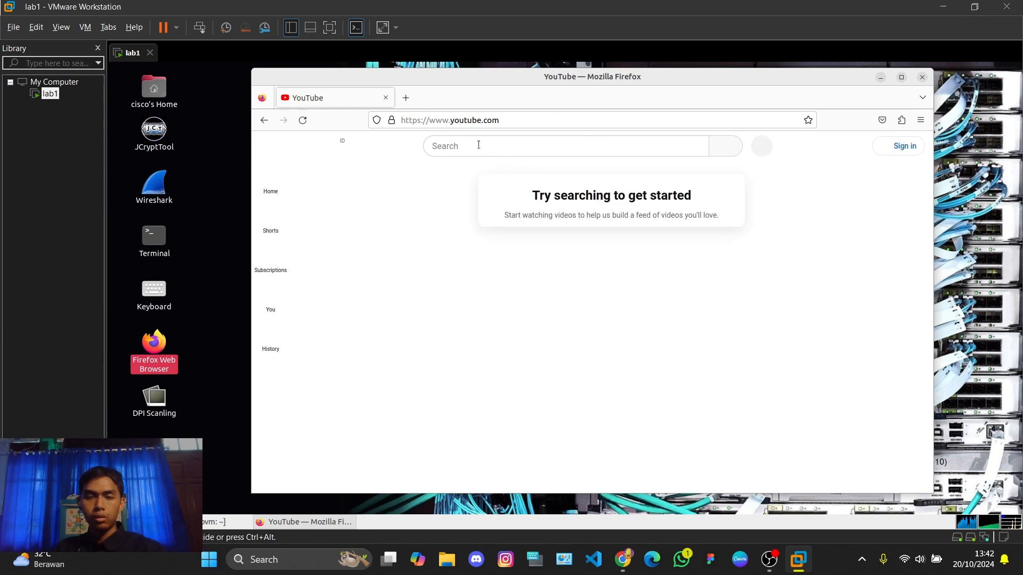
- Search YouTube for "windah", then open the Plants vs. Zombies GAMEPLAY #7 video and pause its playback
left_click(478, 146)
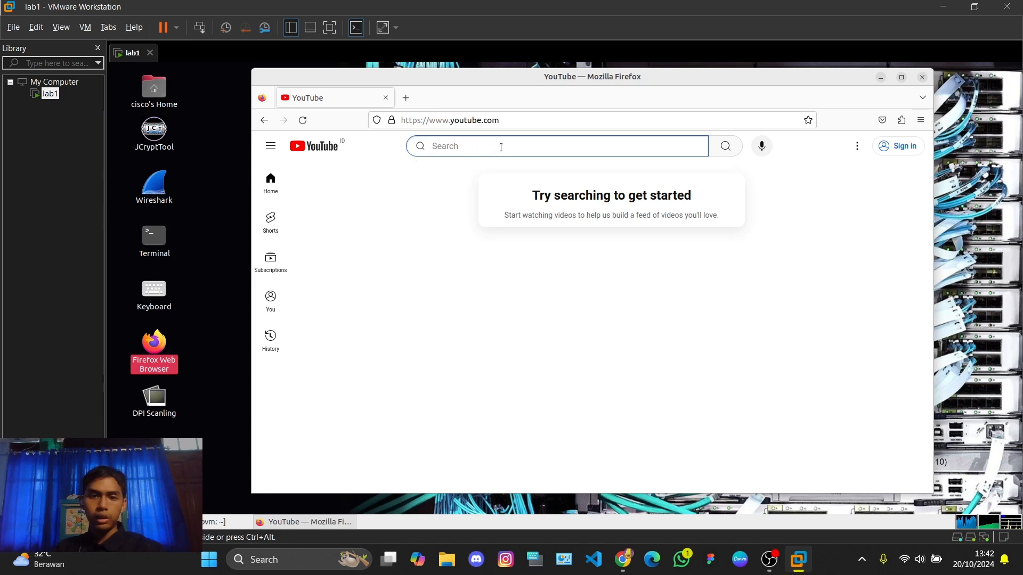
type("windah")
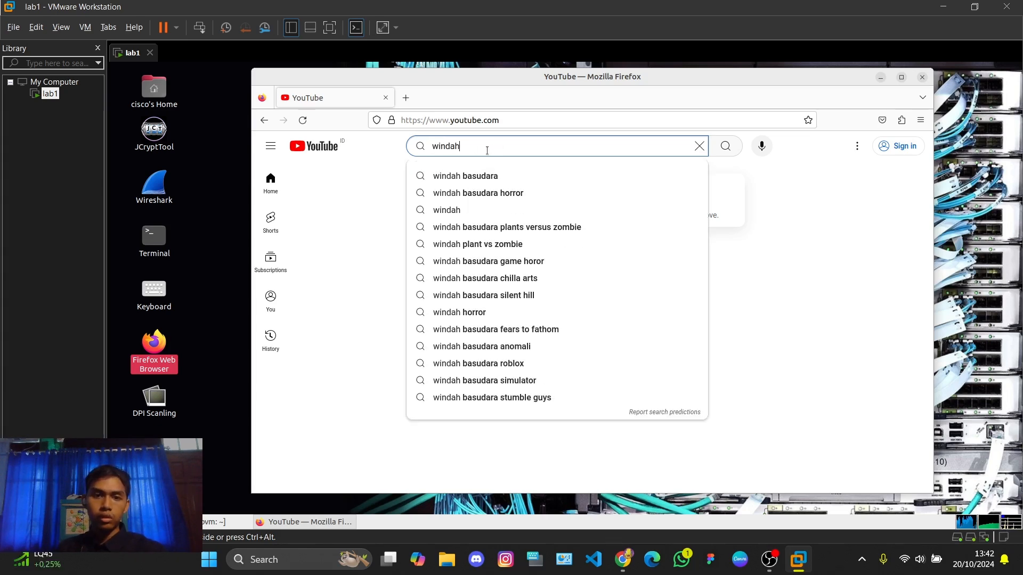
key("Return")
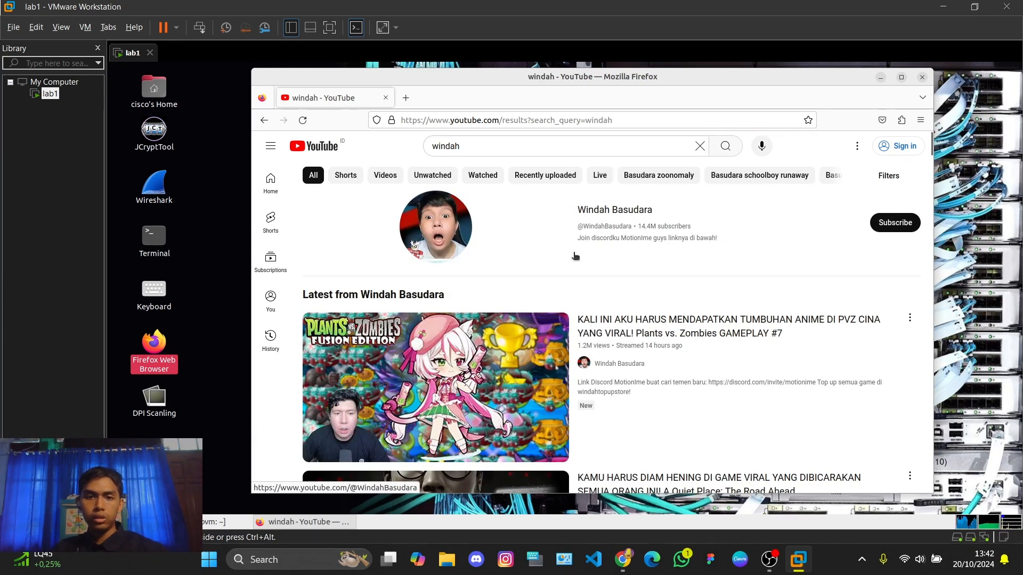
scroll(608, 257, "down", 3)
scroll(608, 258, "up", 3)
scroll(613, 254, "down", 5)
scroll(616, 251, "up", 3)
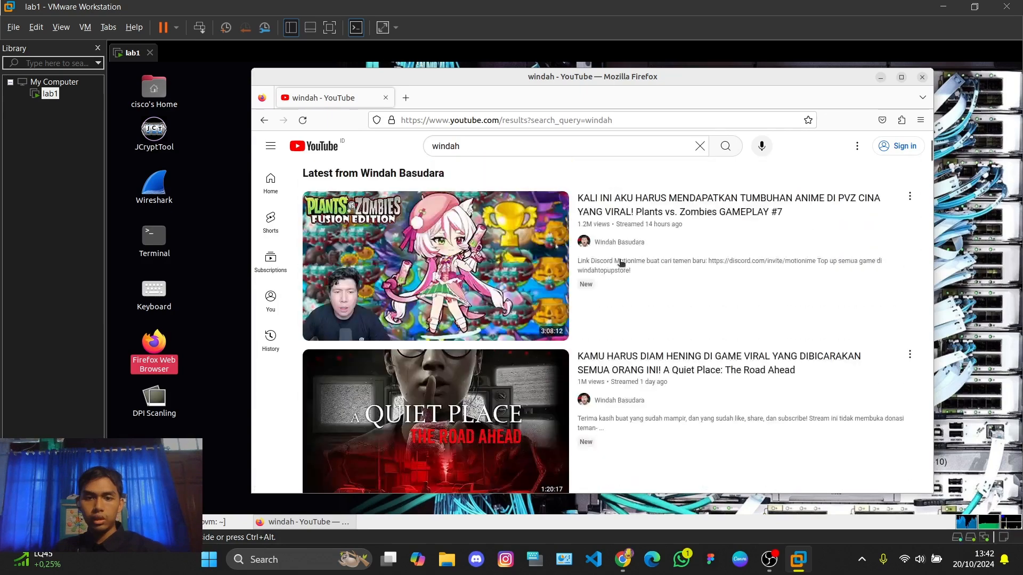
left_click(617, 205)
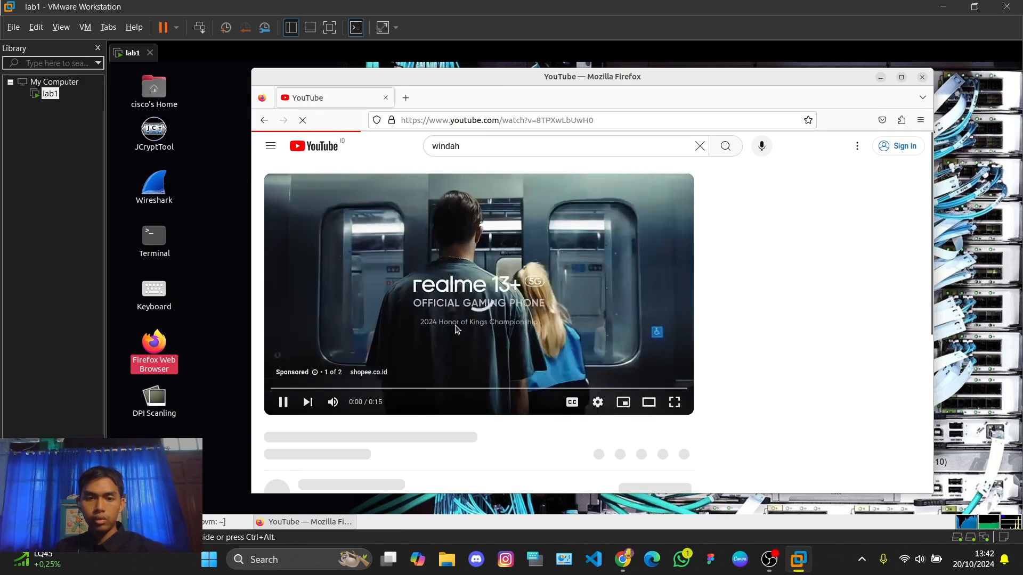
left_click(407, 302)
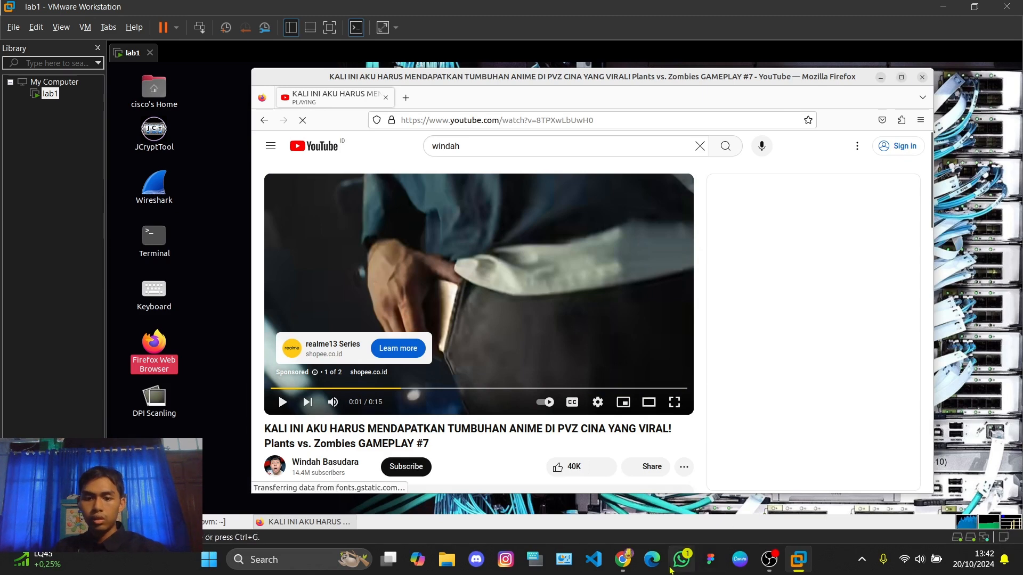
- Switch to Chrome, answer "yes" to the question about navigating to a favorite search engine, and reveal its sample answer
left_click(622, 560)
left_click(493, 391)
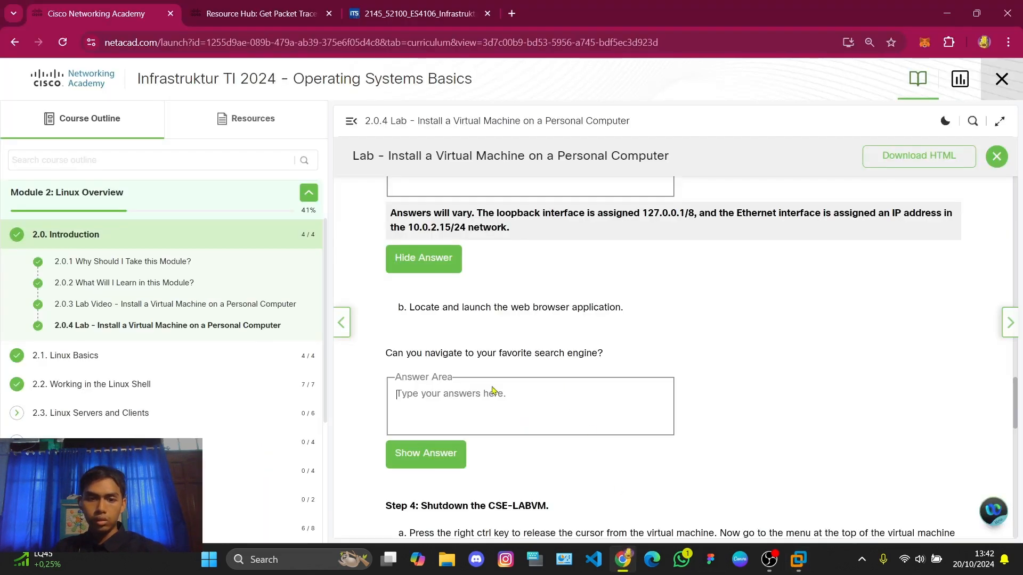
left_click_drag(386, 355, 612, 357)
left_click(507, 393)
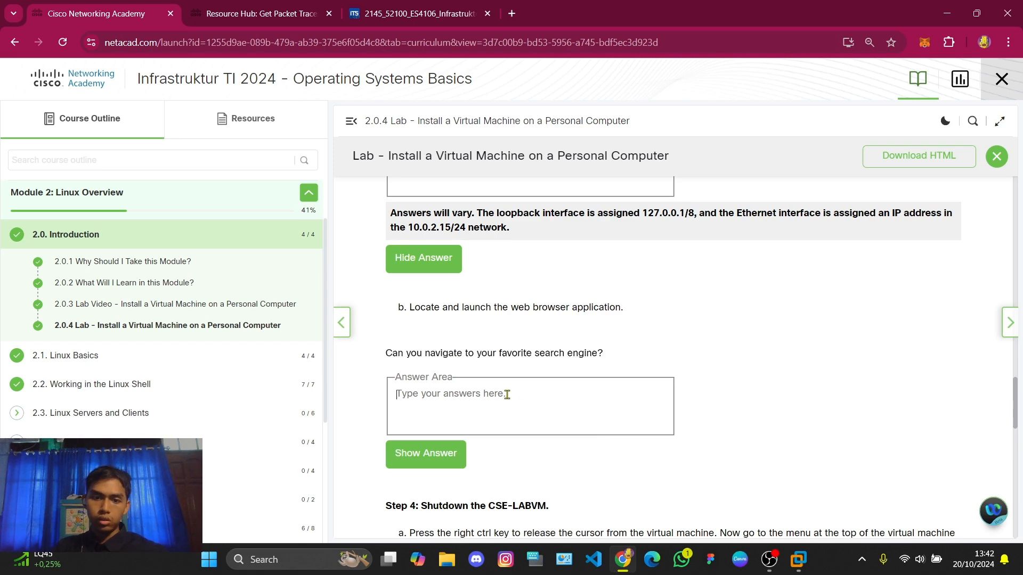
type("yes")
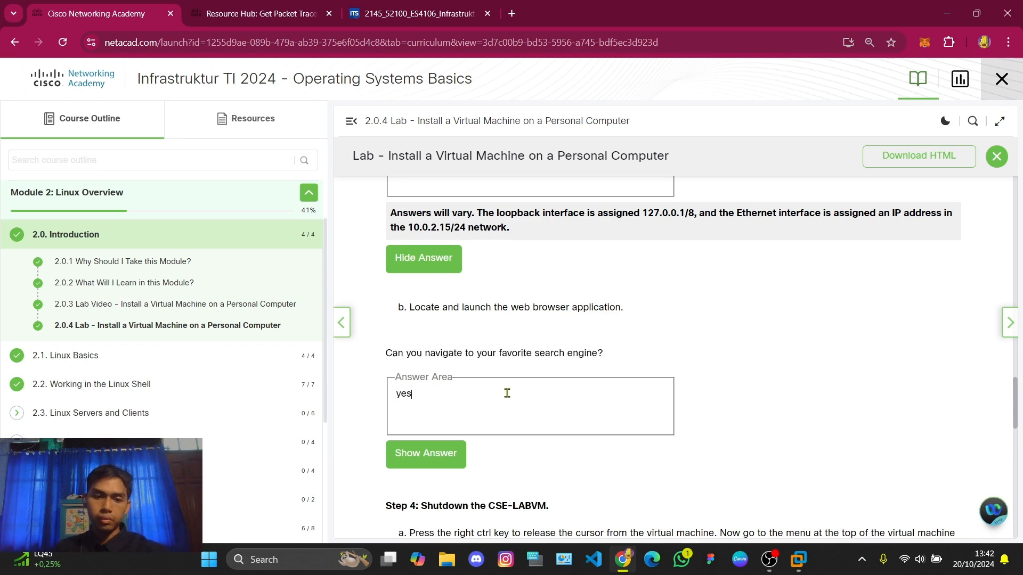
left_click(436, 462)
- Read Step 4 of the lab on shutting down the CSE-LABVM, including the File > Close instruction
scroll(575, 426, "down", 2)
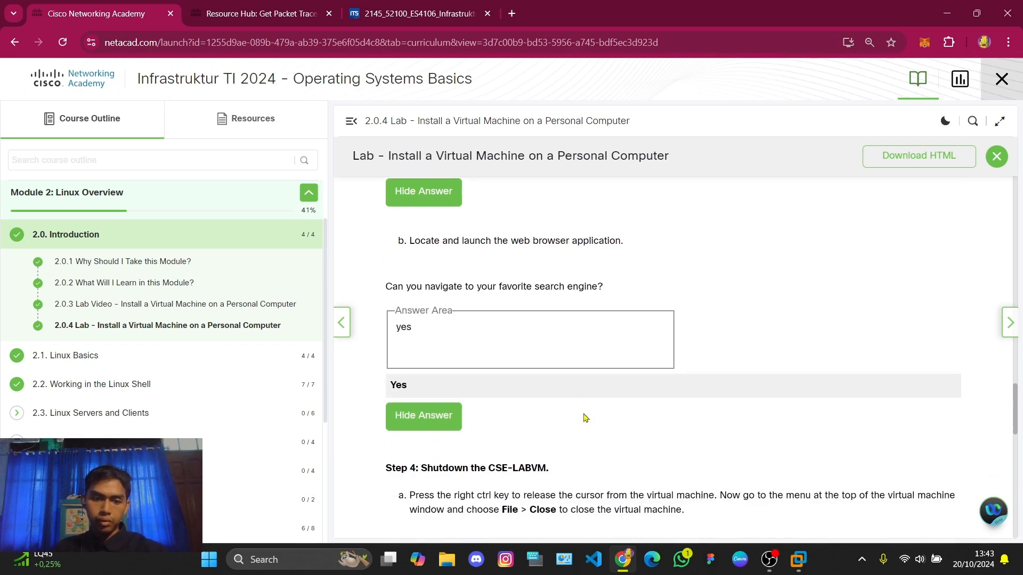
scroll(585, 411, "down", 3)
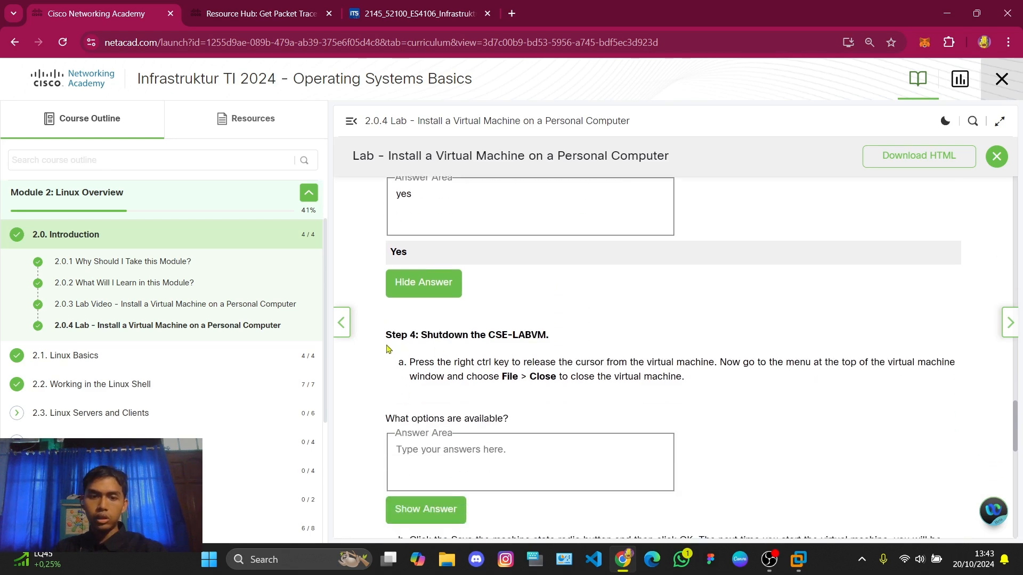
left_click_drag(387, 335, 549, 335)
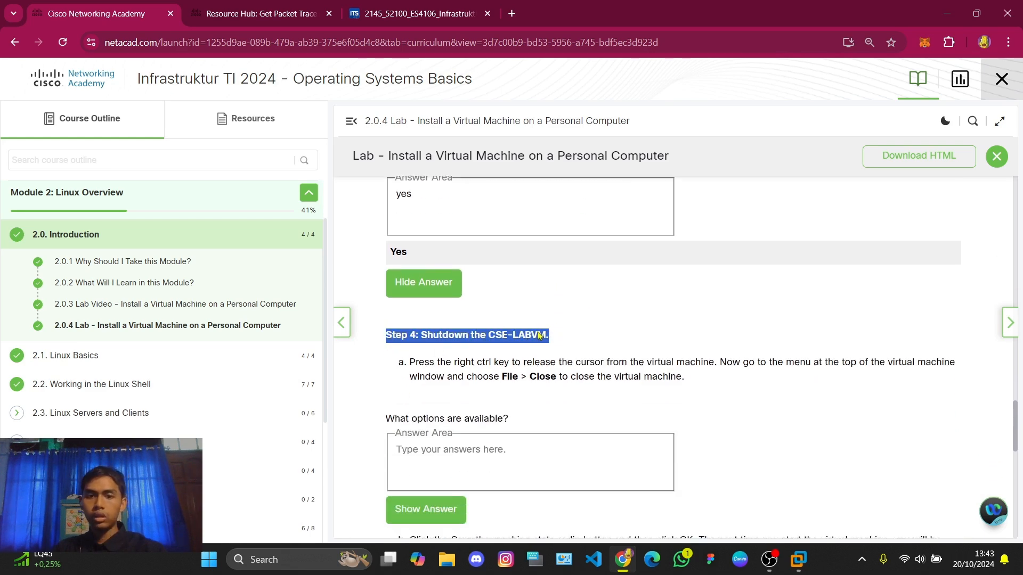
left_click(503, 339)
left_click_drag(420, 336, 557, 341)
left_click(481, 339)
scroll(476, 352, "down", 1)
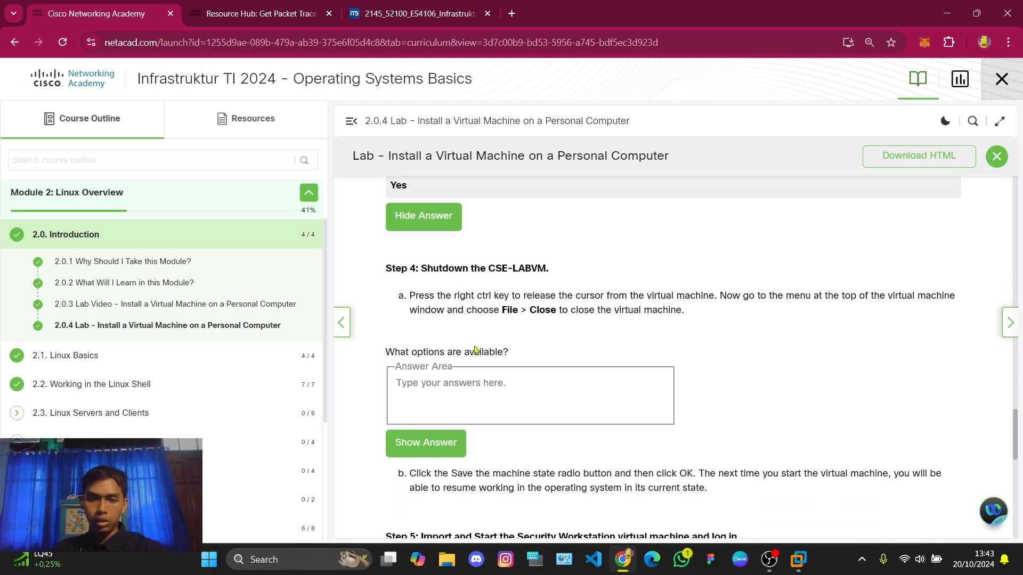
left_click_drag(412, 298, 778, 298)
left_click(669, 316)
left_click_drag(502, 315, 561, 313)
left_click(616, 323)
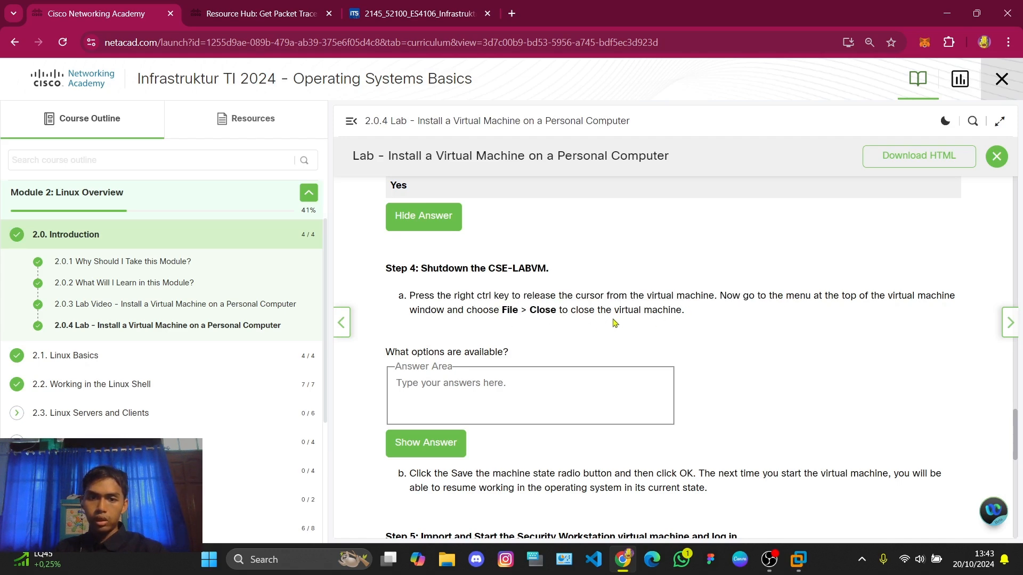
double_click(533, 313)
left_click(549, 302)
- Switch to VMware Workstation, request closing the lab1 tab, and read the options offered for the running virtual machine
left_click(797, 561)
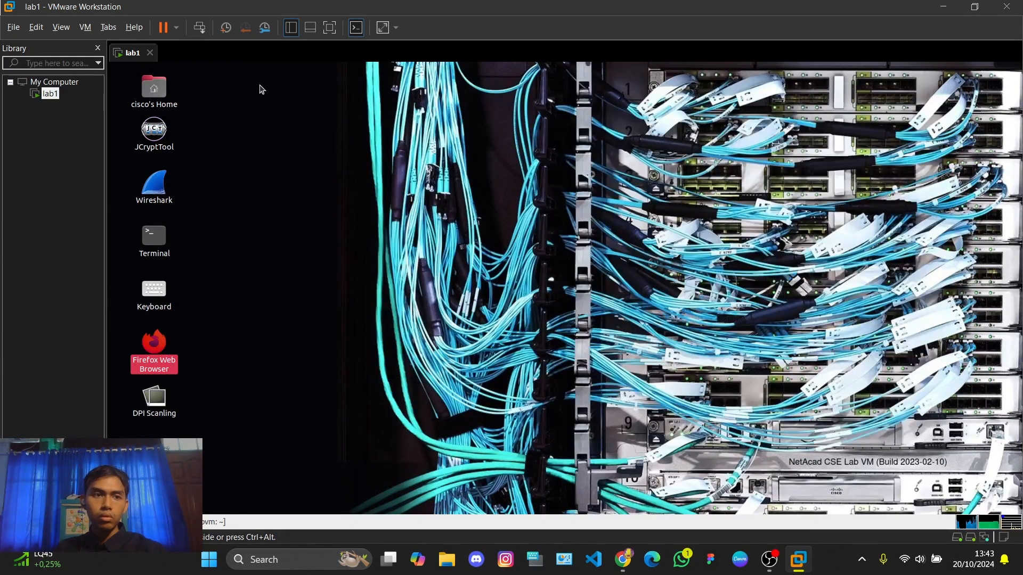
left_click(12, 28)
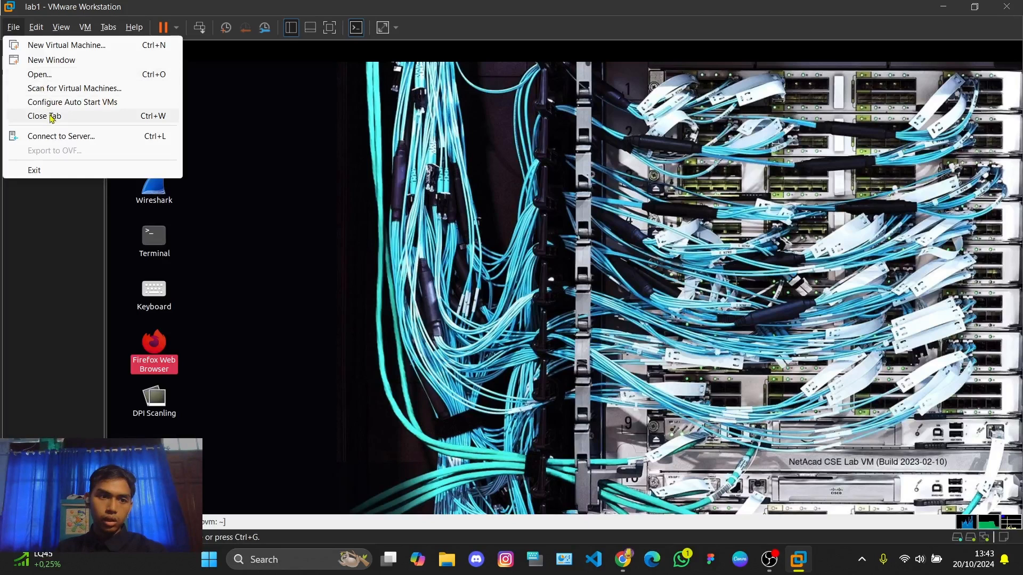
left_click(96, 116)
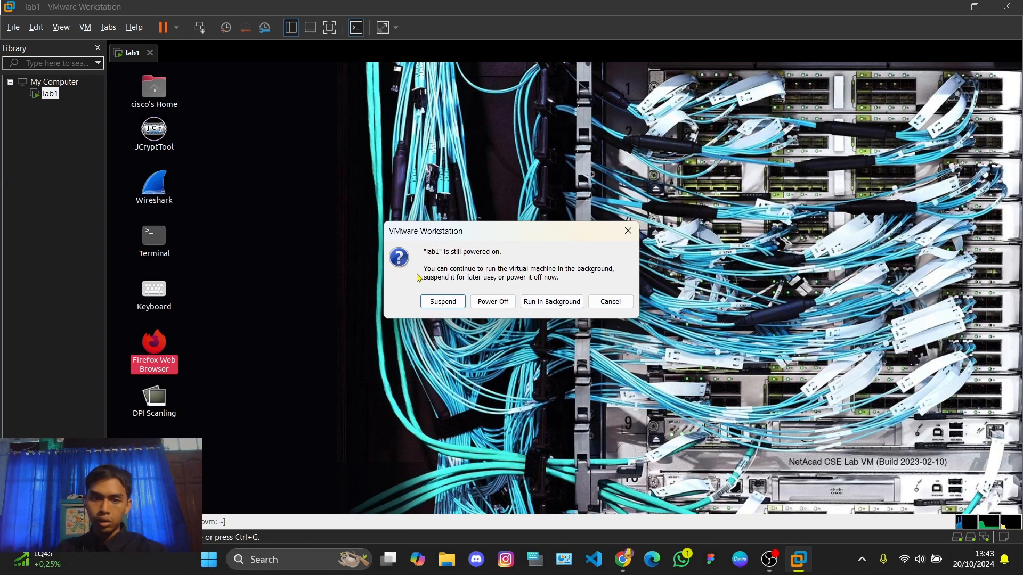
left_click_drag(424, 269, 555, 272)
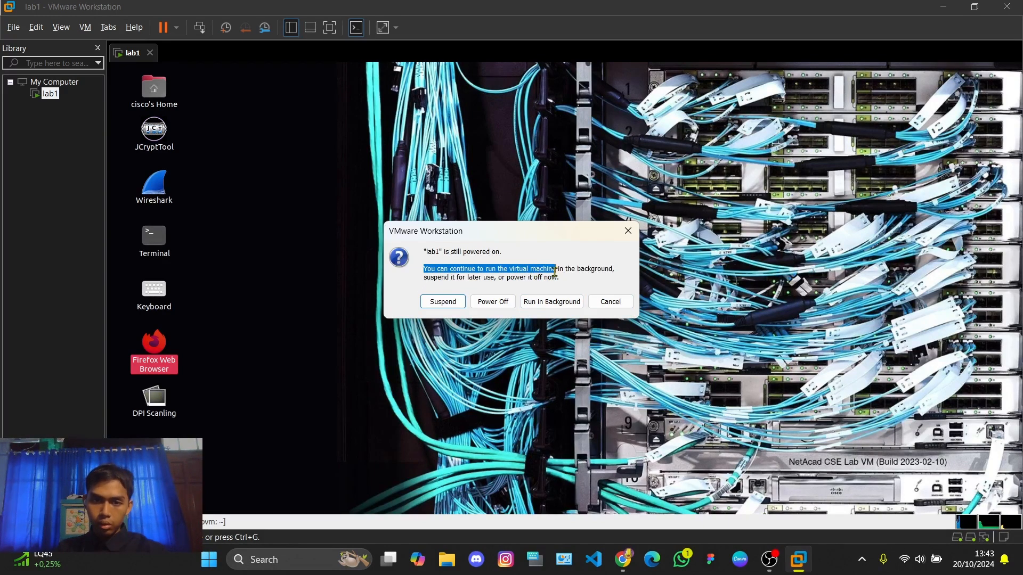
left_click(492, 278)
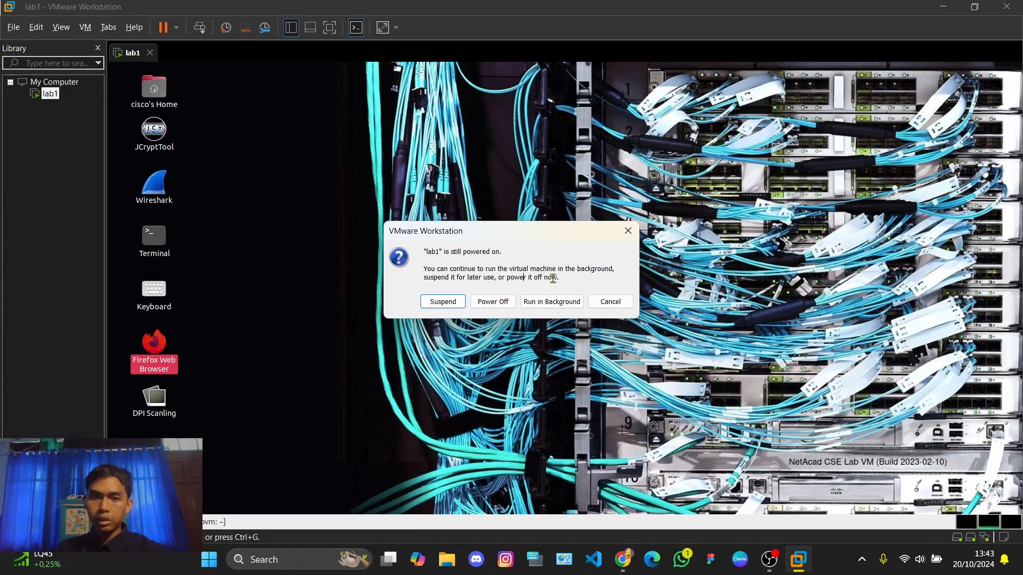
left_click_drag(561, 281, 447, 270)
left_click(446, 271)
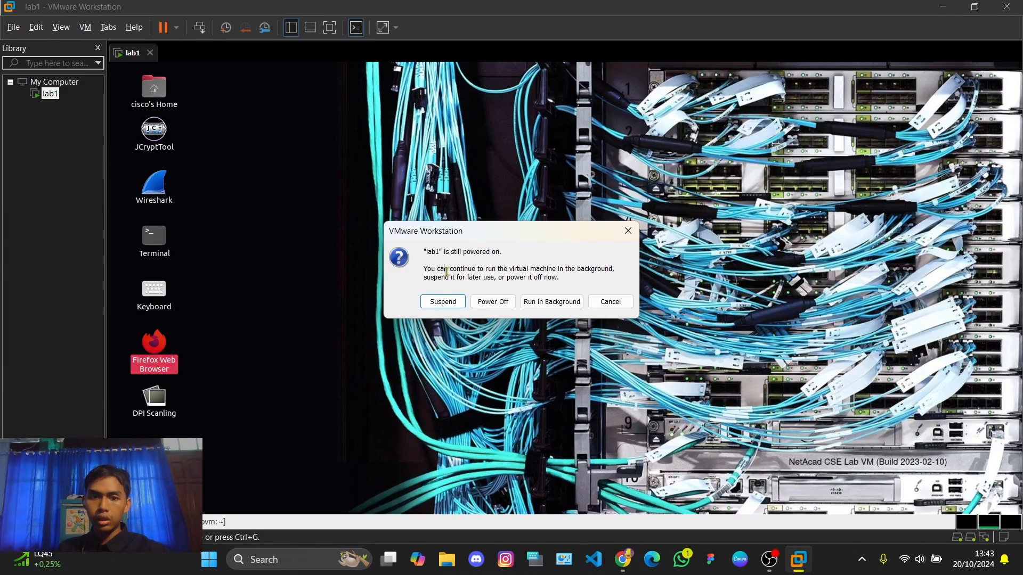
- Suspend the running lab1 virtual machine, then reopen its summary page from the library
left_click(440, 307)
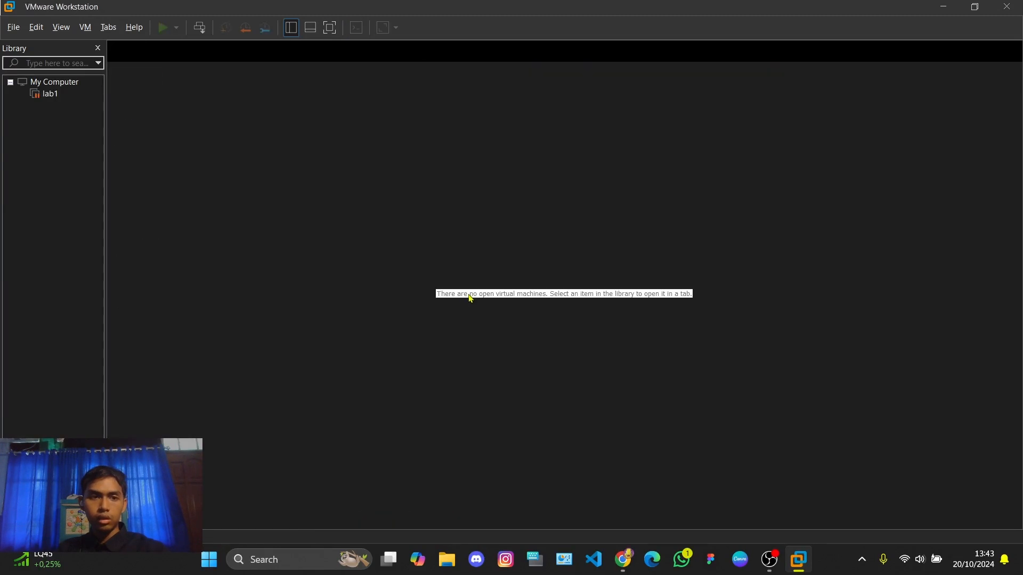
left_click(50, 95)
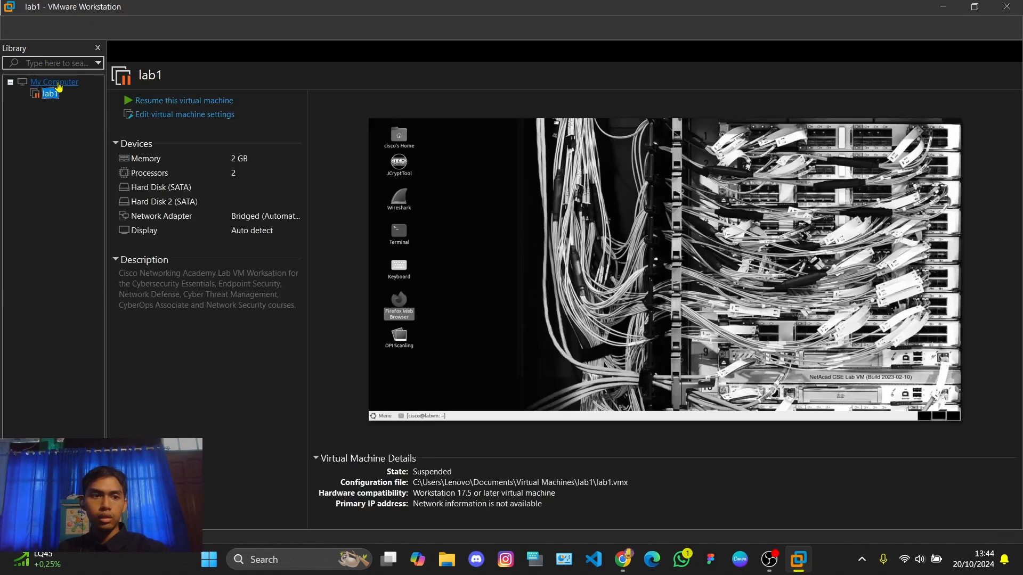
left_click(57, 84)
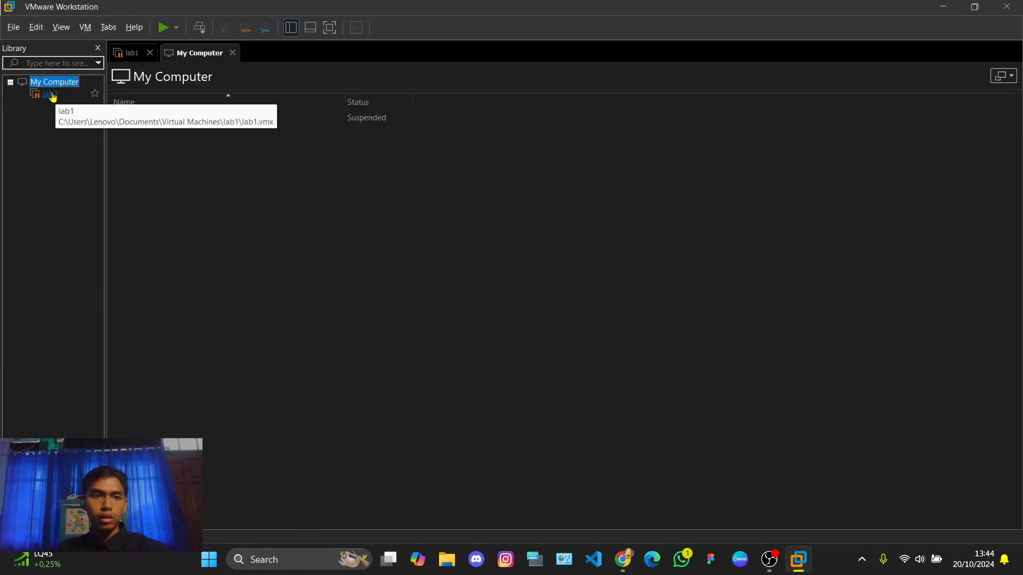
left_click(52, 96)
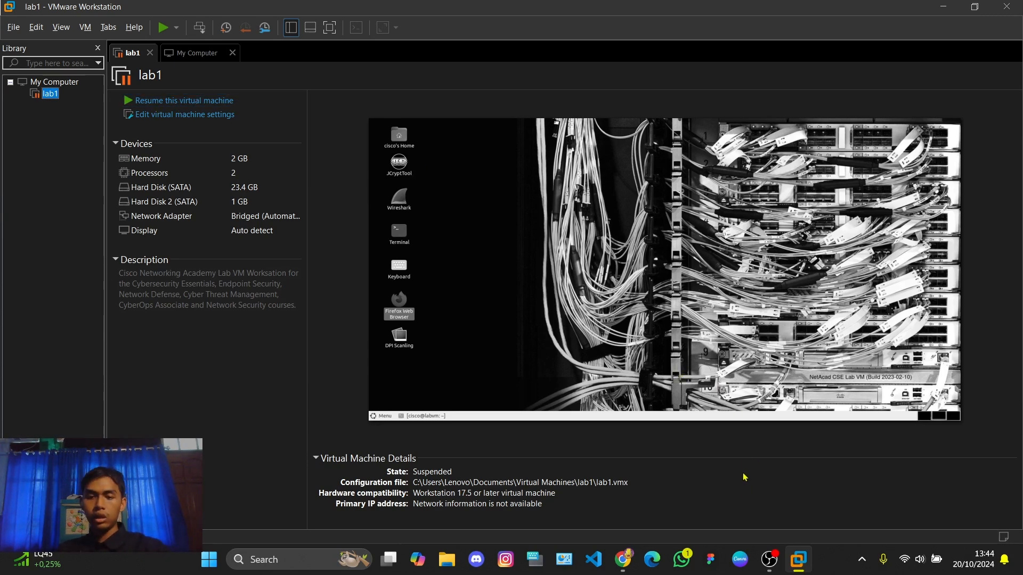
- Switch to Chrome, answer "suspend" to the Step 4 question about available options, and reveal its sample answer
mouse_move(622, 559)
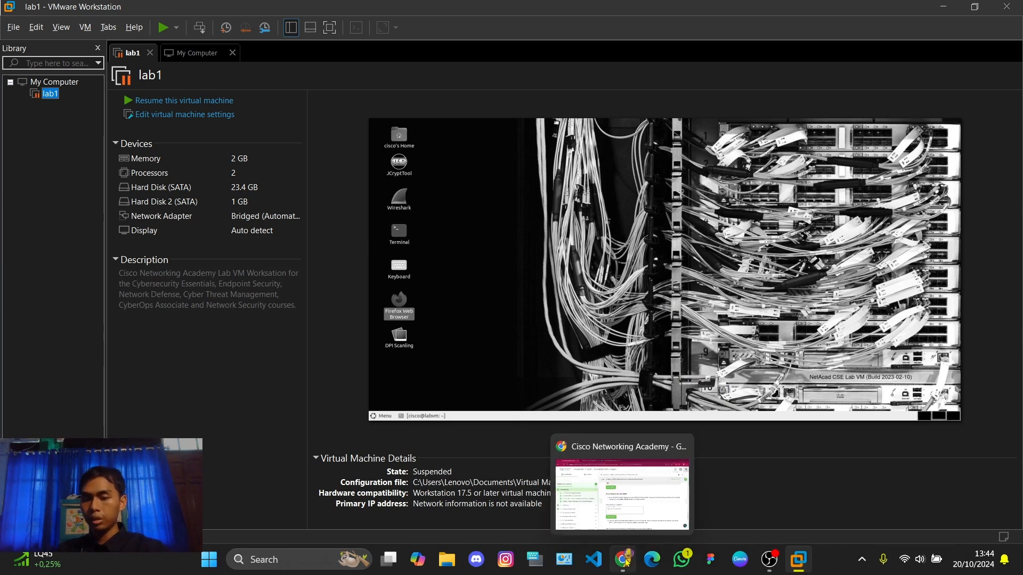
left_click(620, 485)
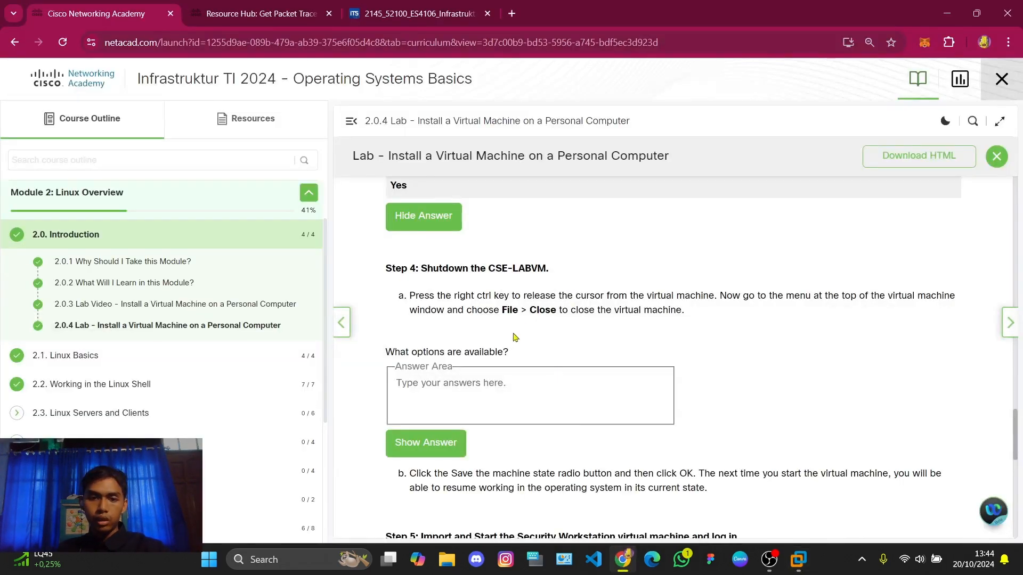
left_click(501, 383)
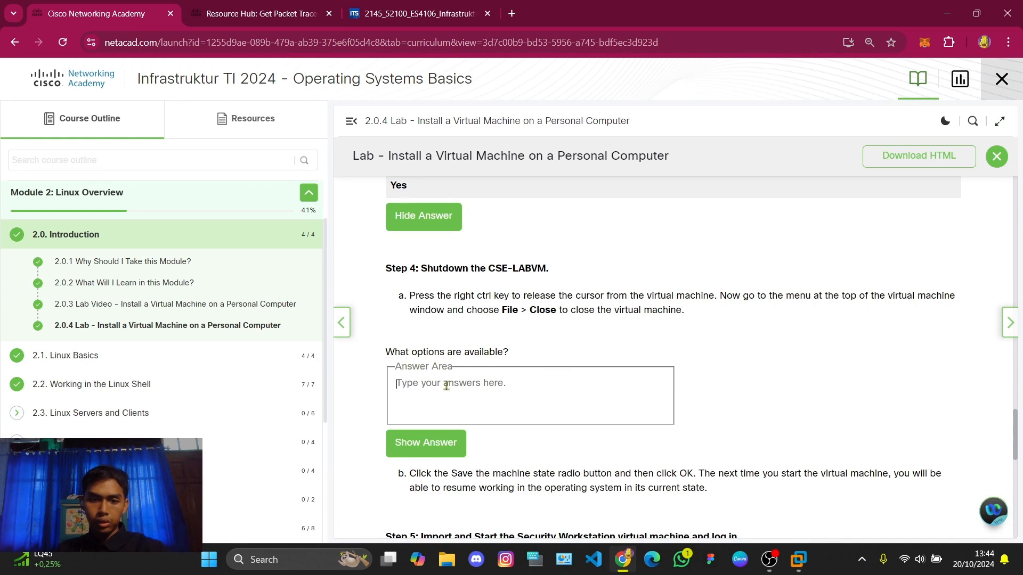
type("sus")
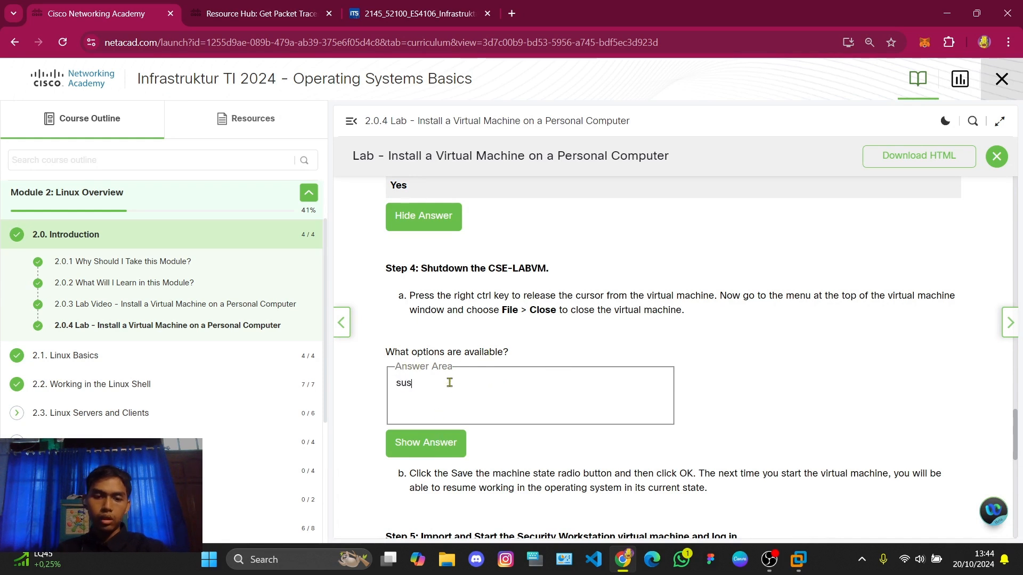
type("pe")
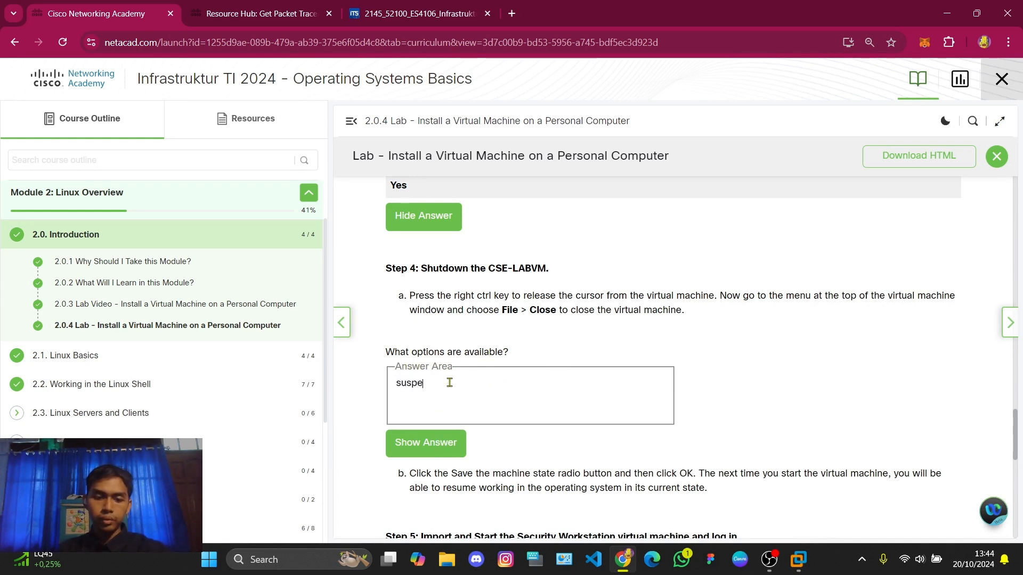
type("nd")
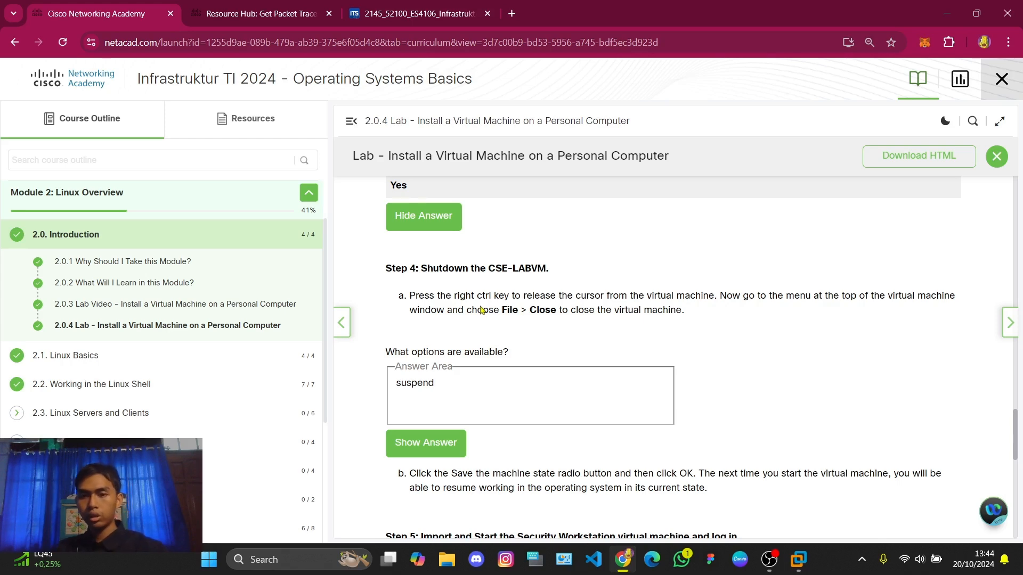
left_click(434, 442)
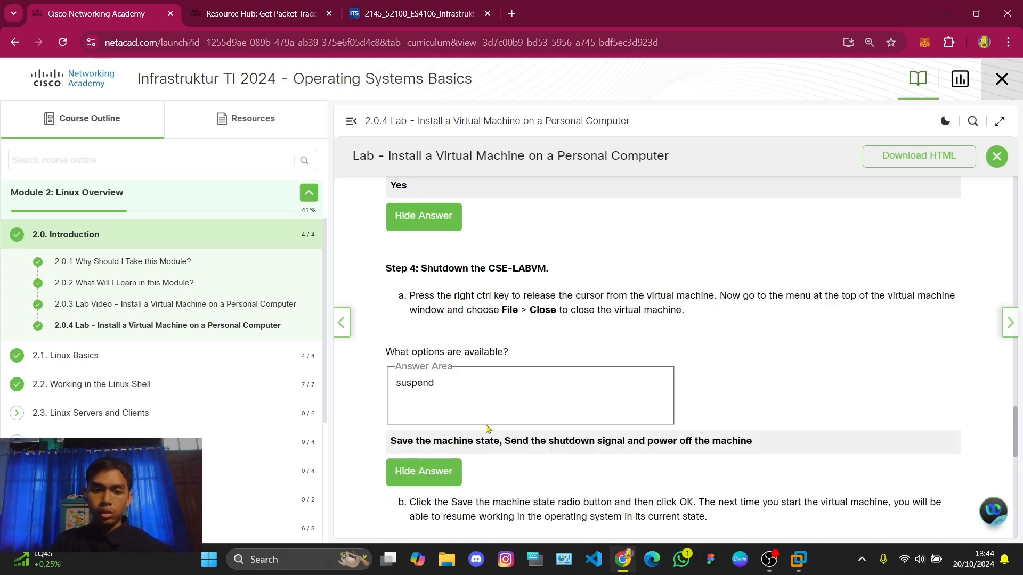
- Read the Step 4 sample answer and the Step 5 instructions on importing and starting the Security Workstation virtual machine
scroll(491, 418, "down", 1)
left_click_drag(381, 374, 756, 373)
left_click(702, 296)
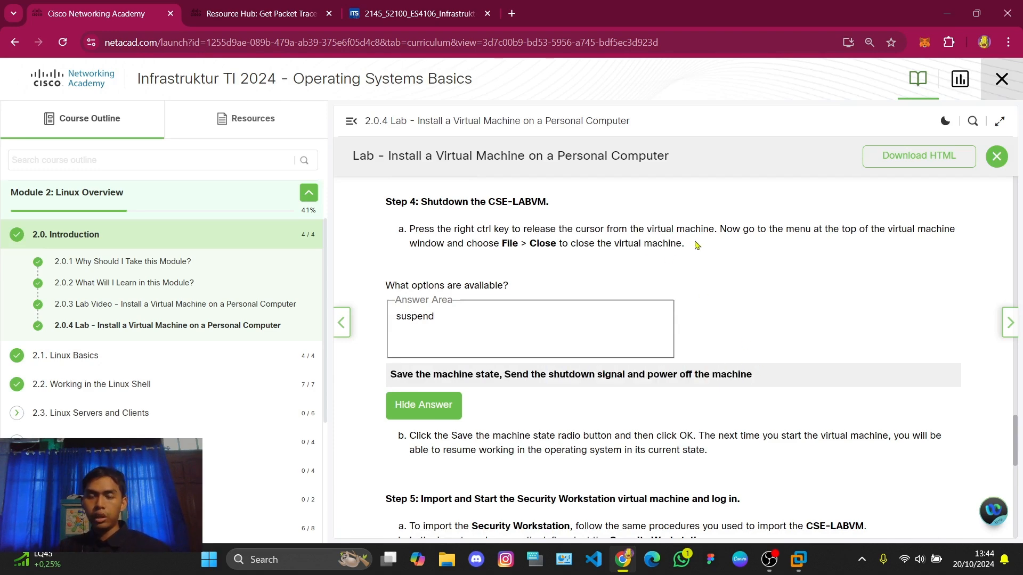
left_click_drag(684, 243, 658, 243)
left_click(626, 260)
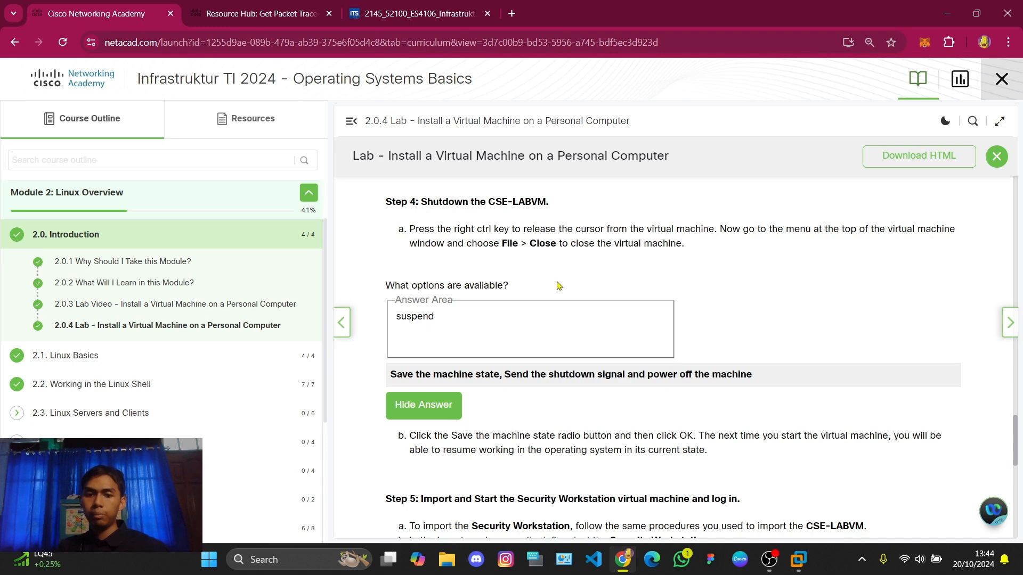
scroll(558, 286, "down", 4)
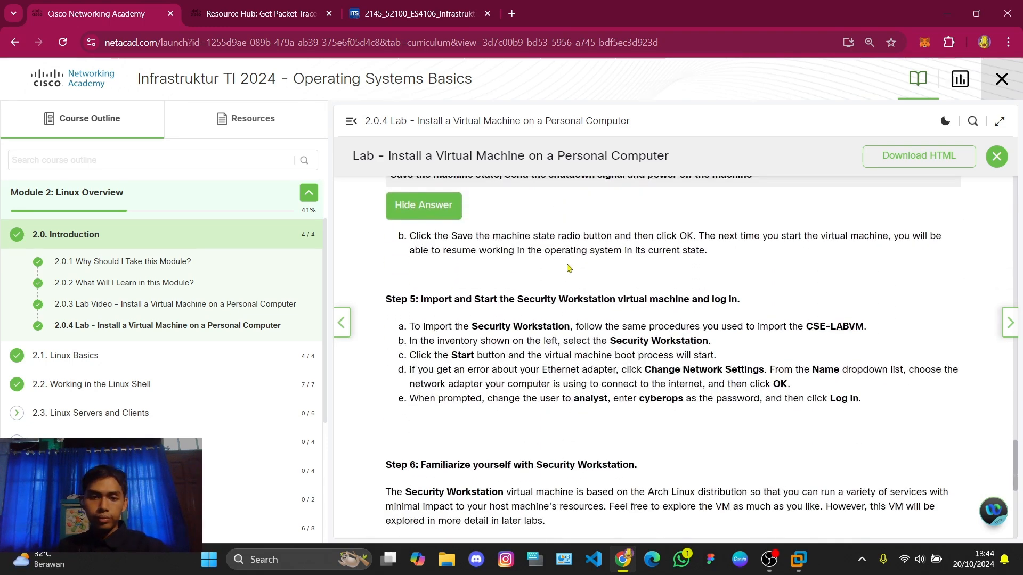
scroll(601, 262, "down", 1)
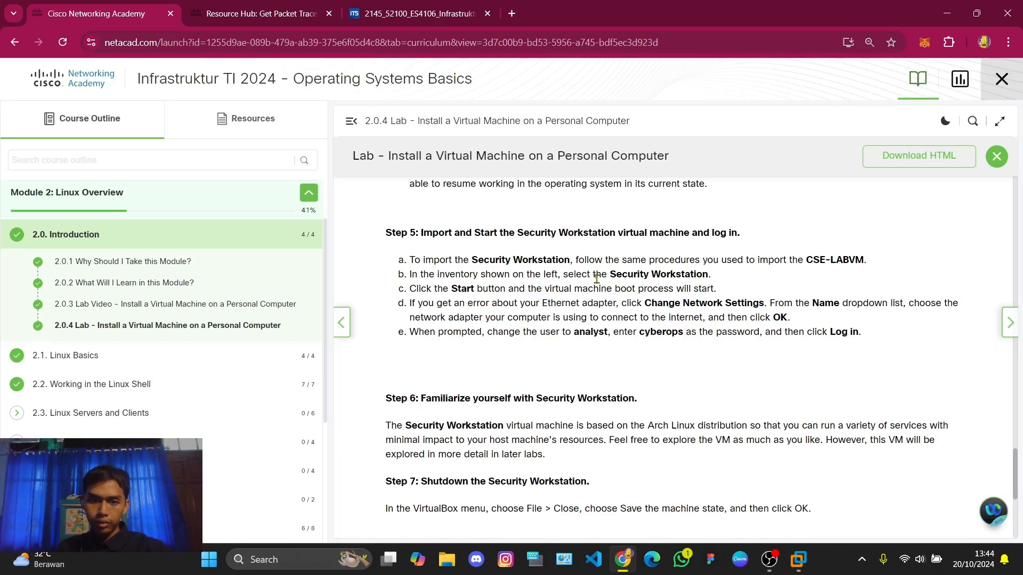
scroll(580, 270, "up", 1)
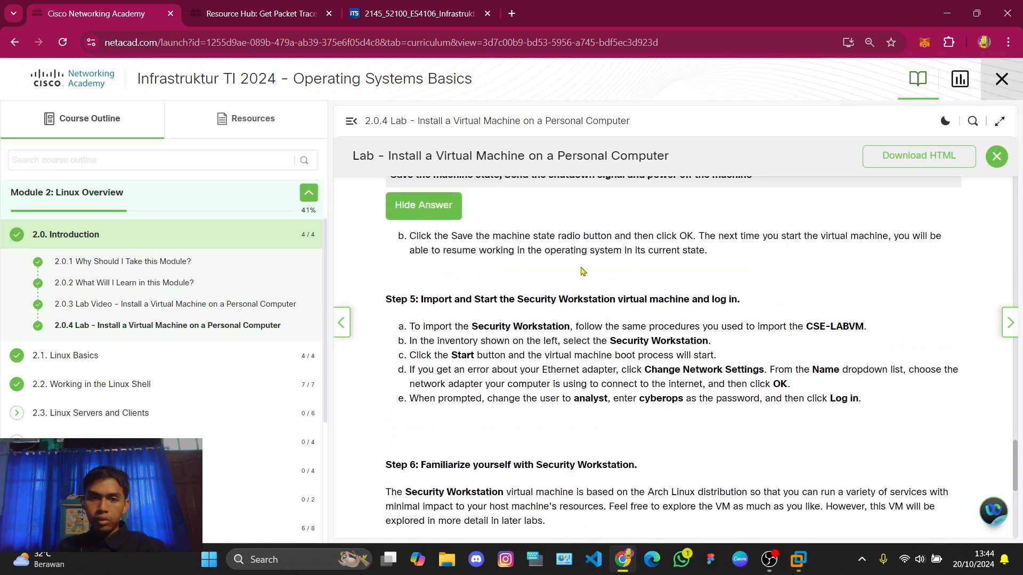
scroll(530, 250, "down", 1)
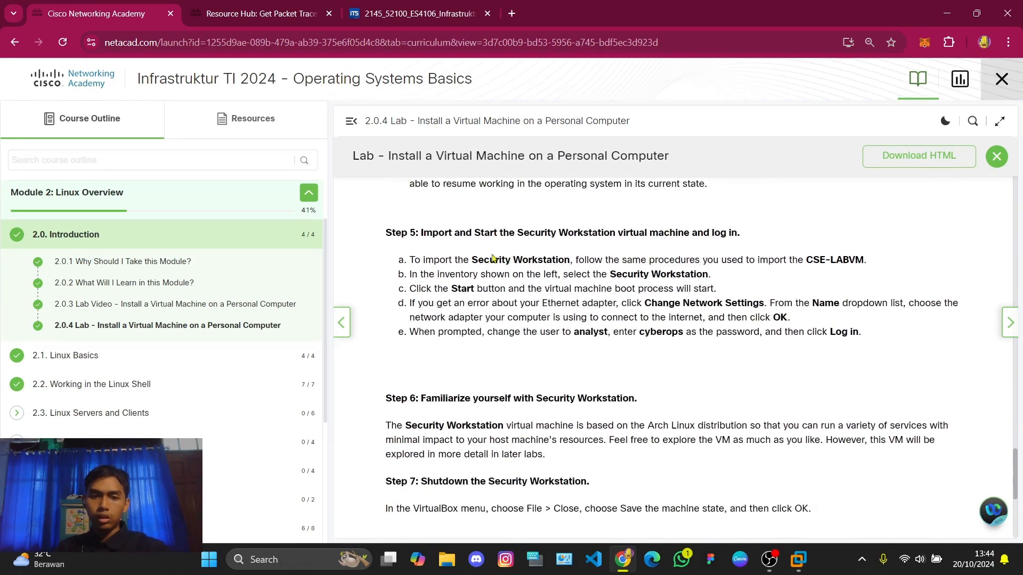
left_click_drag(386, 235, 624, 233)
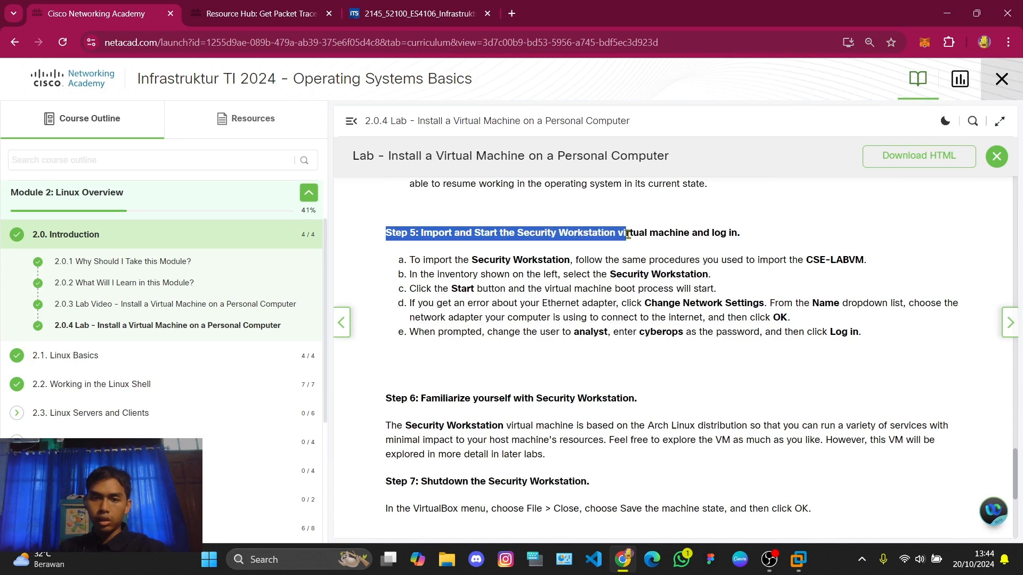
left_click_drag(516, 233, 728, 233)
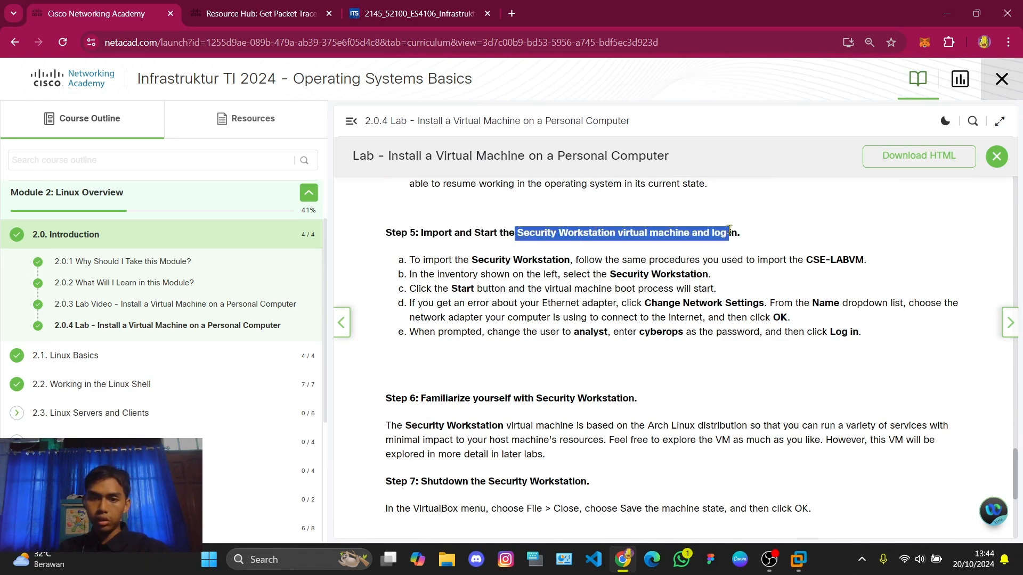
left_click(561, 271)
left_click_drag(416, 233, 712, 233)
left_click(657, 233)
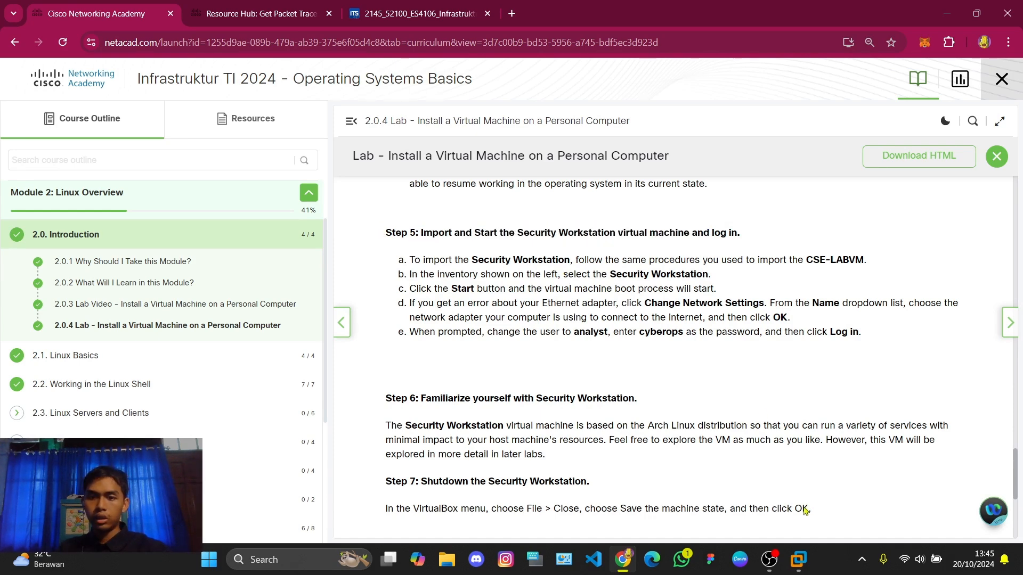
- Switch to VMware Workstation, resume the lab1 virtual machine, and switch user from its current session to reach the login screen
mouse_move(777, 554)
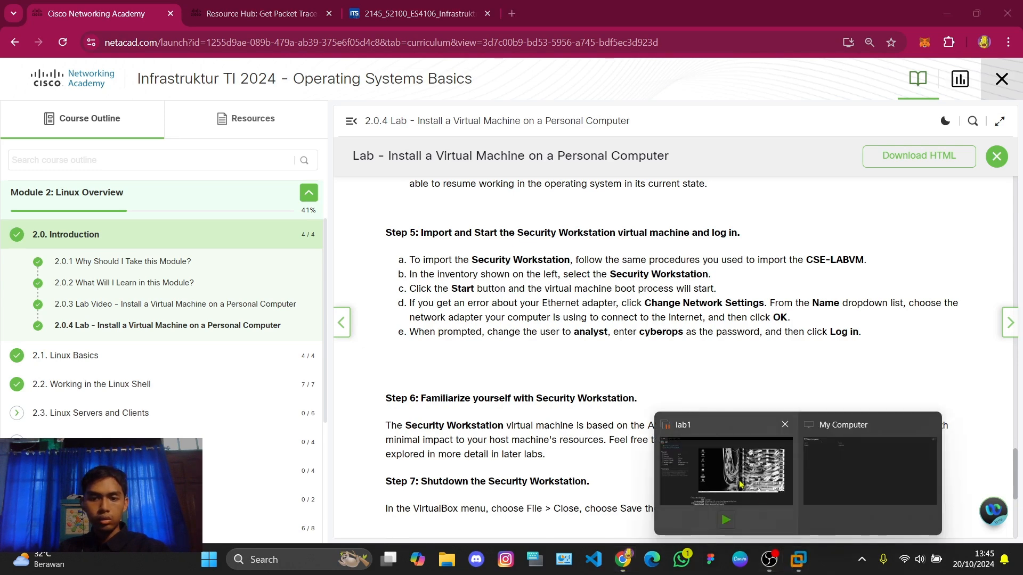
left_click(740, 484)
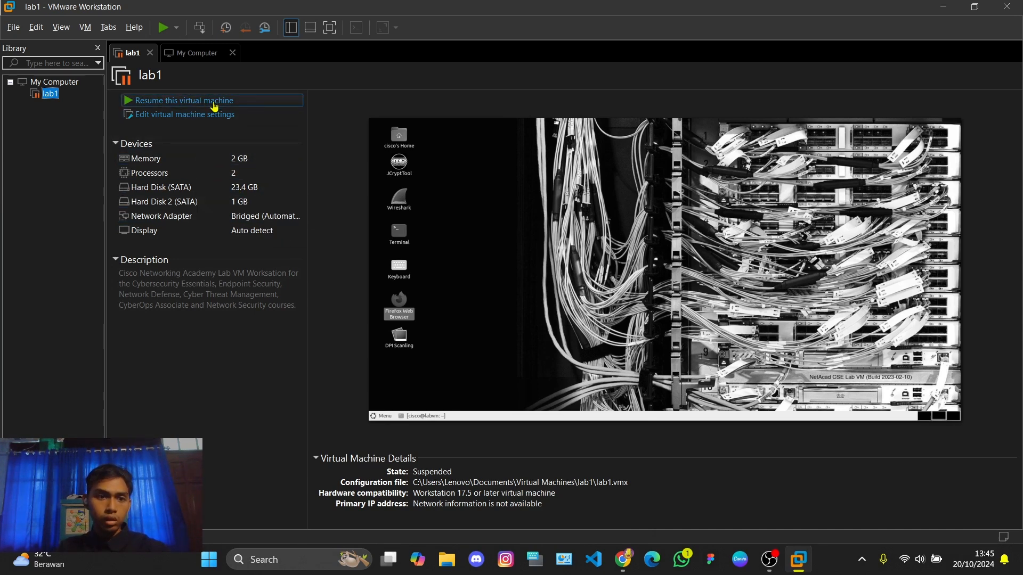
left_click(215, 105)
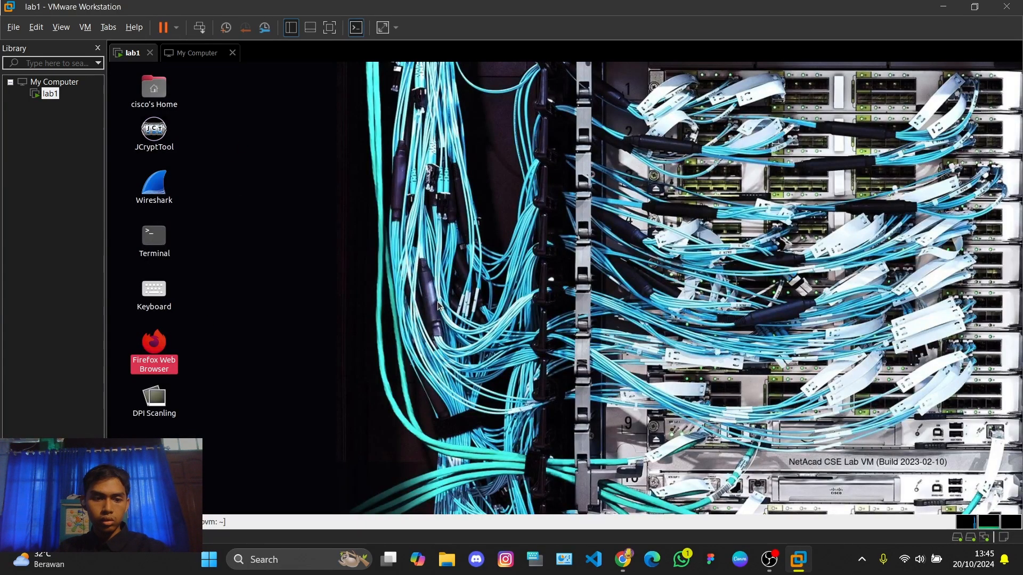
key("super")
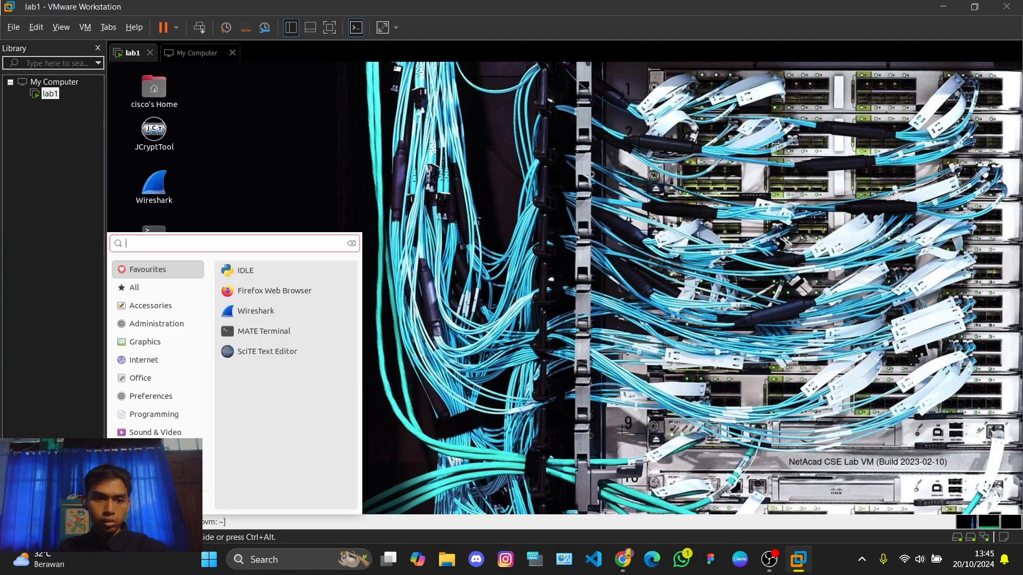
left_click(158, 502)
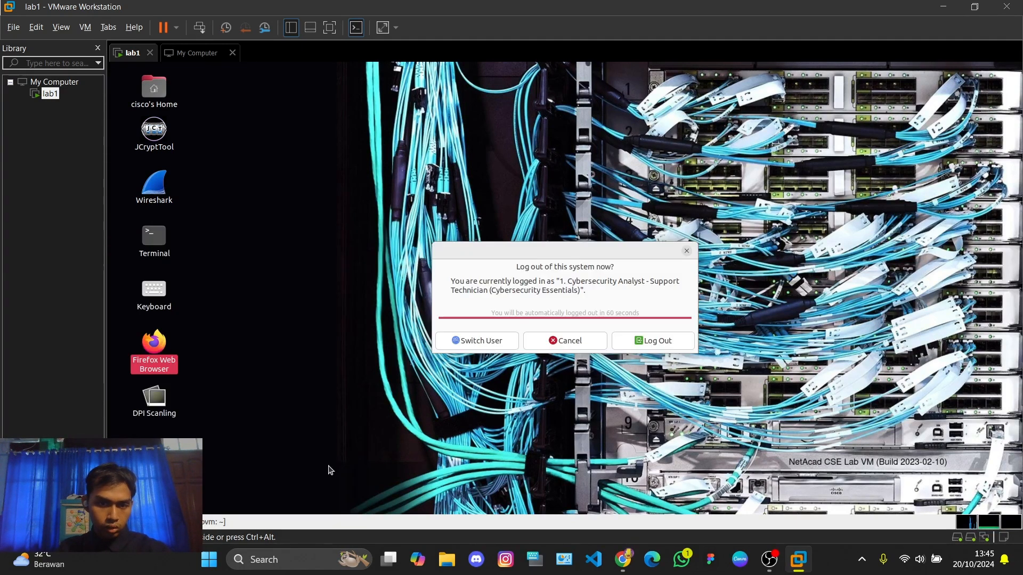
left_click(447, 341)
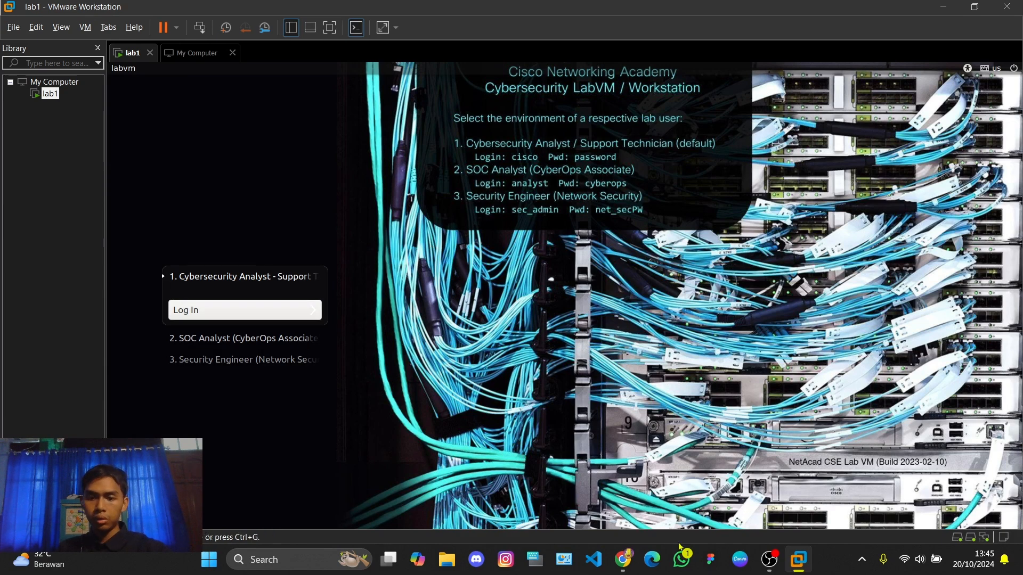
- Switch to Chrome and read Step 5e for the account to log in with
left_click(623, 558)
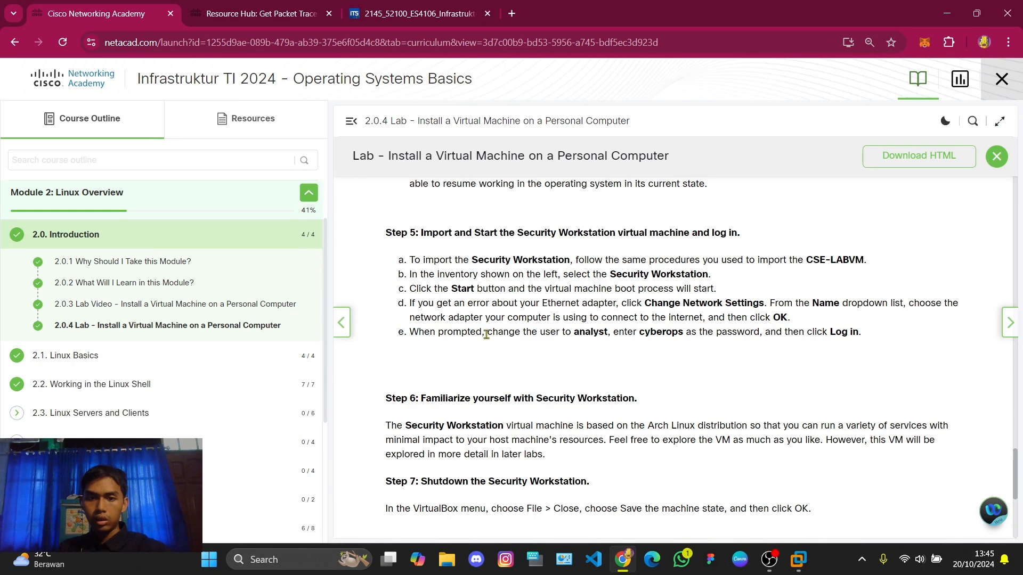
left_click_drag(487, 332, 675, 332)
left_click(610, 333)
left_click_drag(571, 335, 684, 335)
left_click(671, 333)
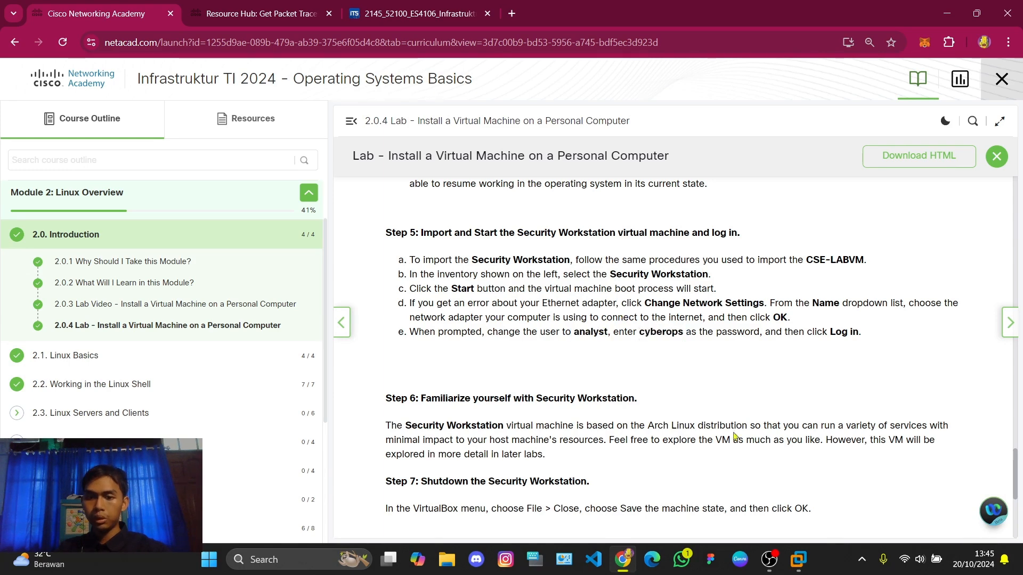
- Switch to VMware Workstation and log in to lab1 as SOC Analyst (CyberOps Associate), entering the account password
mouse_move(799, 566)
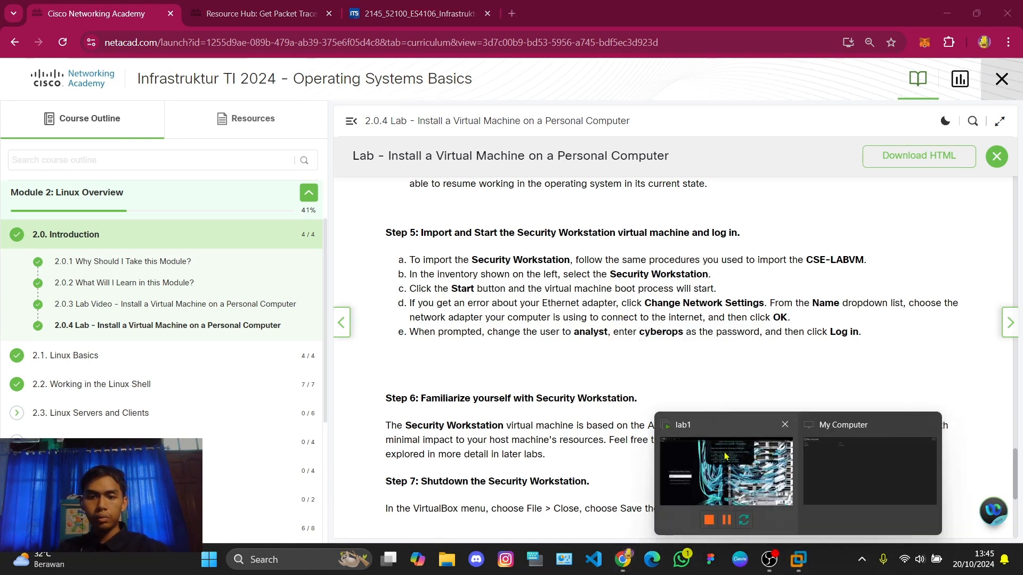
left_click(749, 477)
left_click(239, 341)
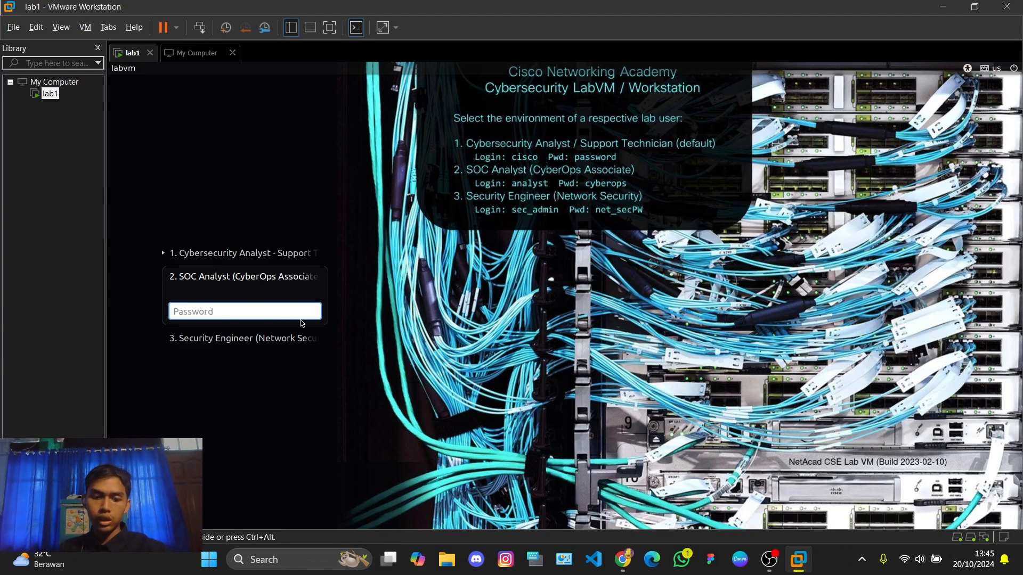
type("cyber")
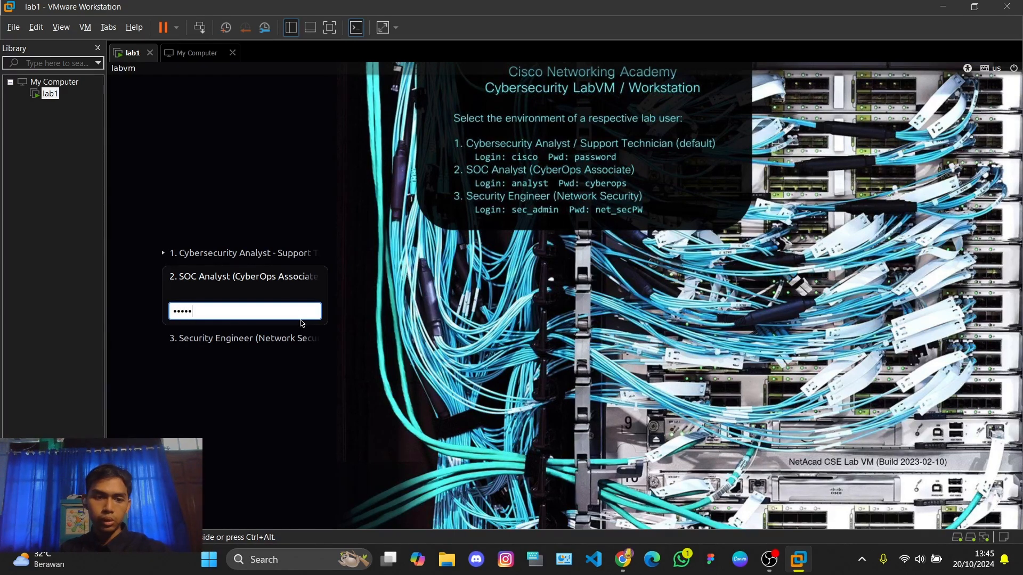
type("ops")
key("Return")
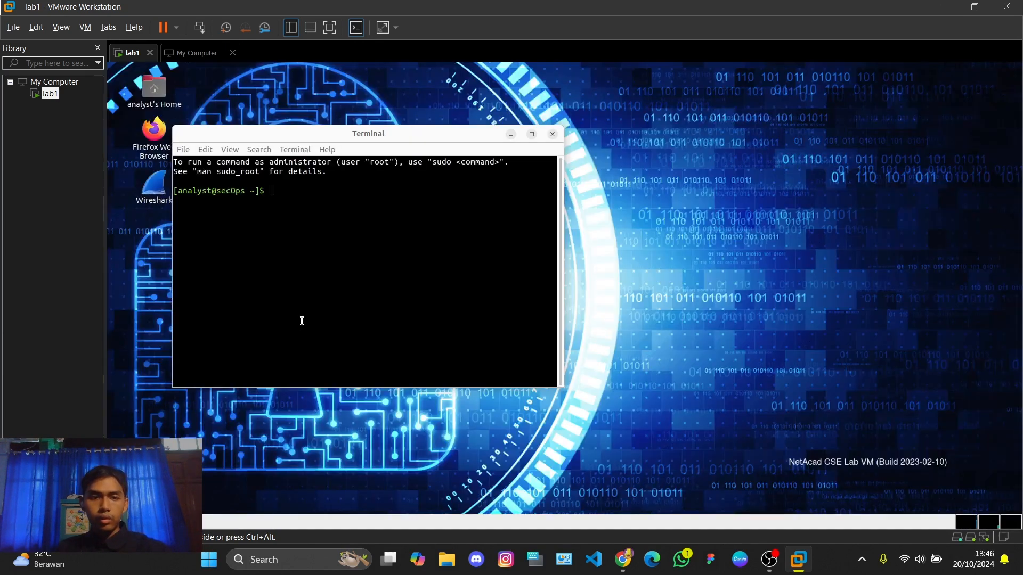
- Close the Terminal window on the analyst desktop and switch back to the lab instructions in Chrome
left_click_drag(459, 136, 627, 111)
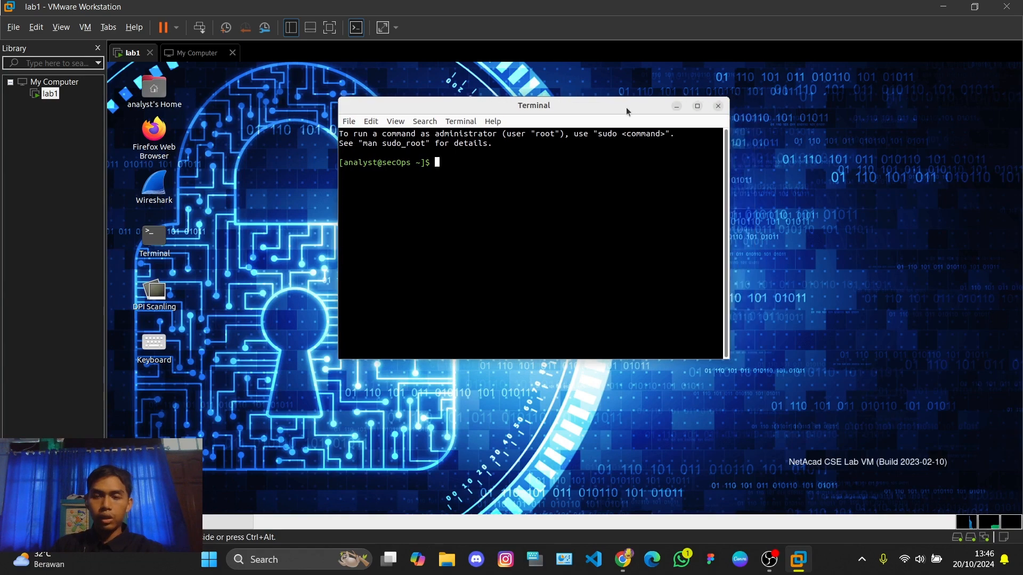
left_click(719, 106)
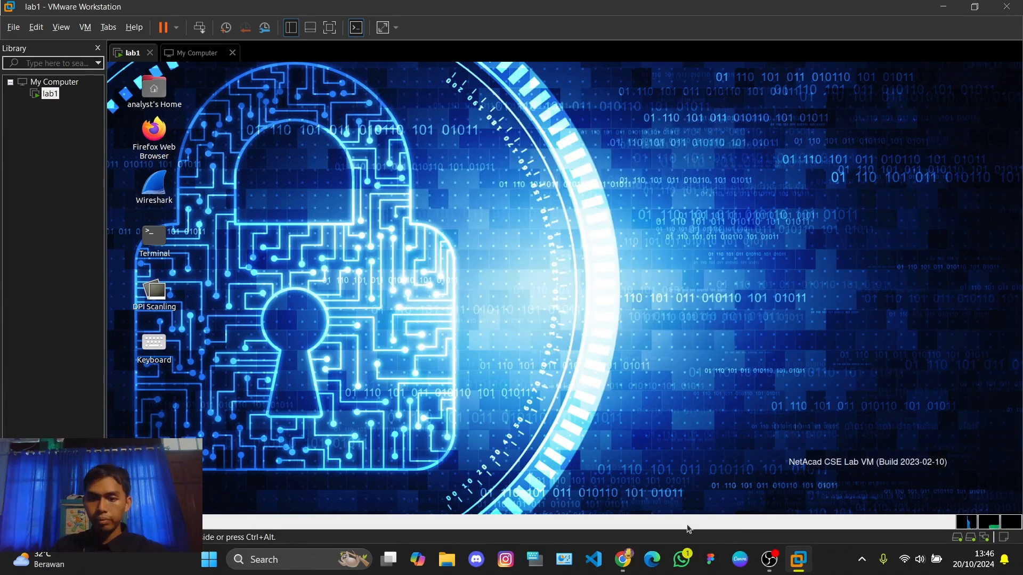
left_click(622, 560)
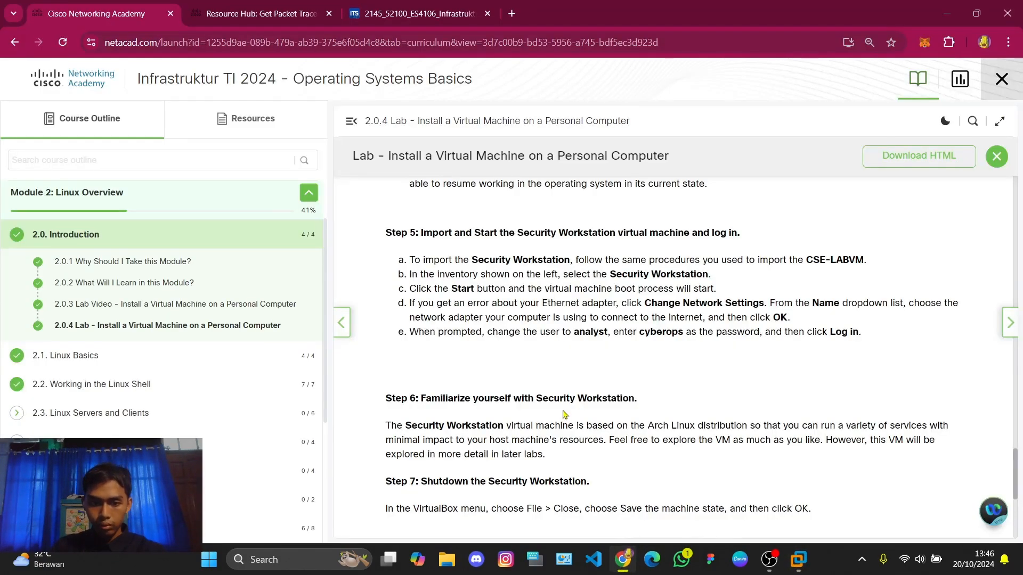
- Read Steps 6 and 7 of the lab on exploring and shutting down the Security Workstation
scroll(564, 415, "down", 3)
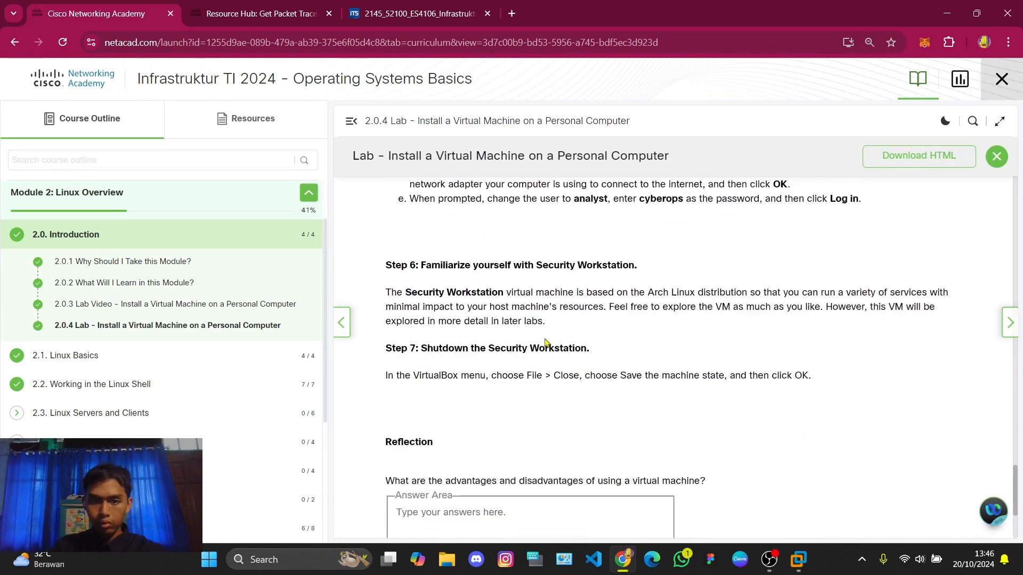
left_click_drag(507, 293, 940, 297)
left_click(605, 305)
left_click_drag(921, 308, 764, 321)
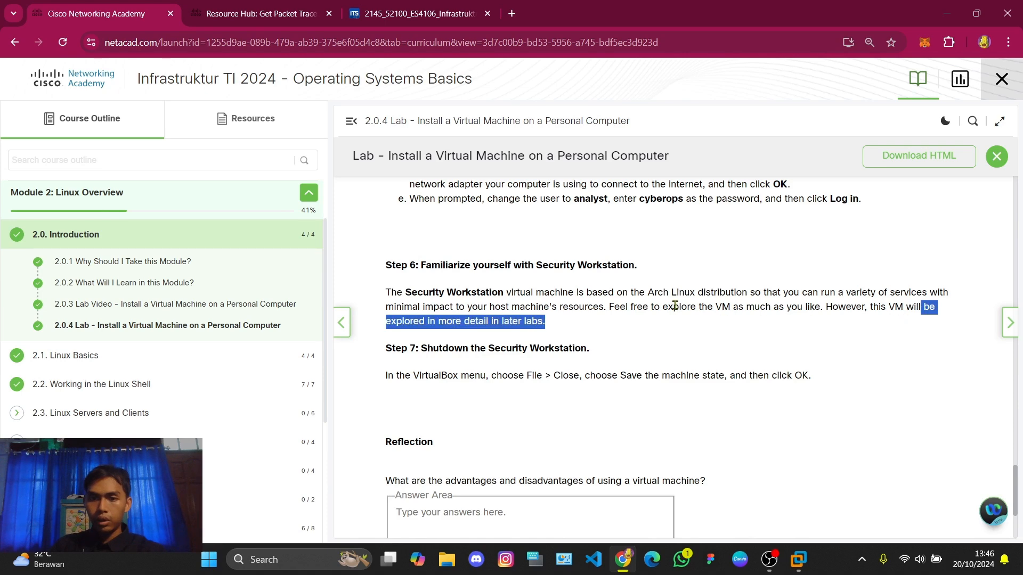
left_click_drag(589, 299, 641, 301)
left_click(636, 308)
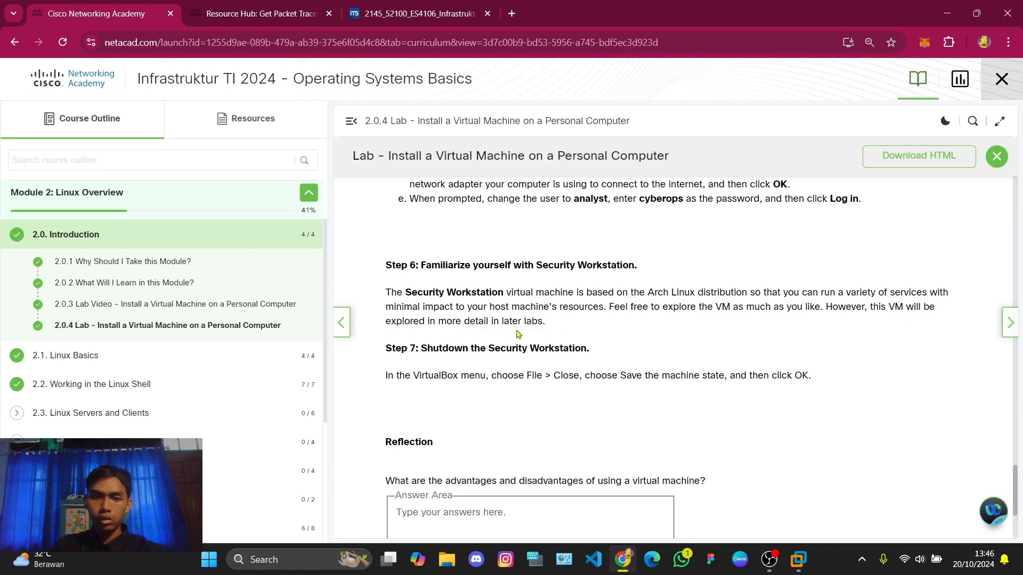
scroll(519, 328, "down", 1)
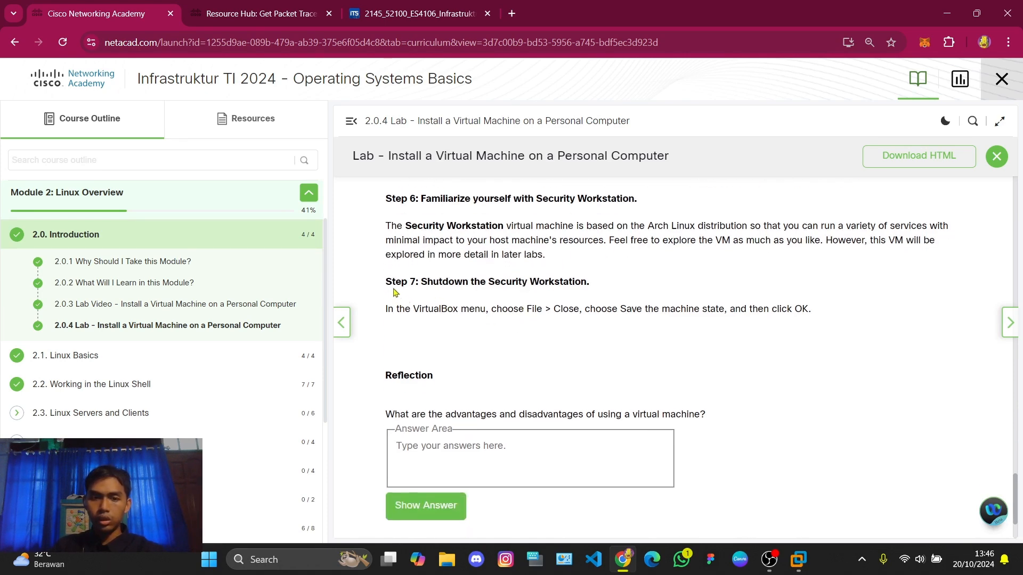
left_click_drag(428, 281, 589, 282)
left_click(549, 305)
- Switch to VMware Workstation and close the lab1 virtual machine, choosing to suspend it
mouse_move(797, 568)
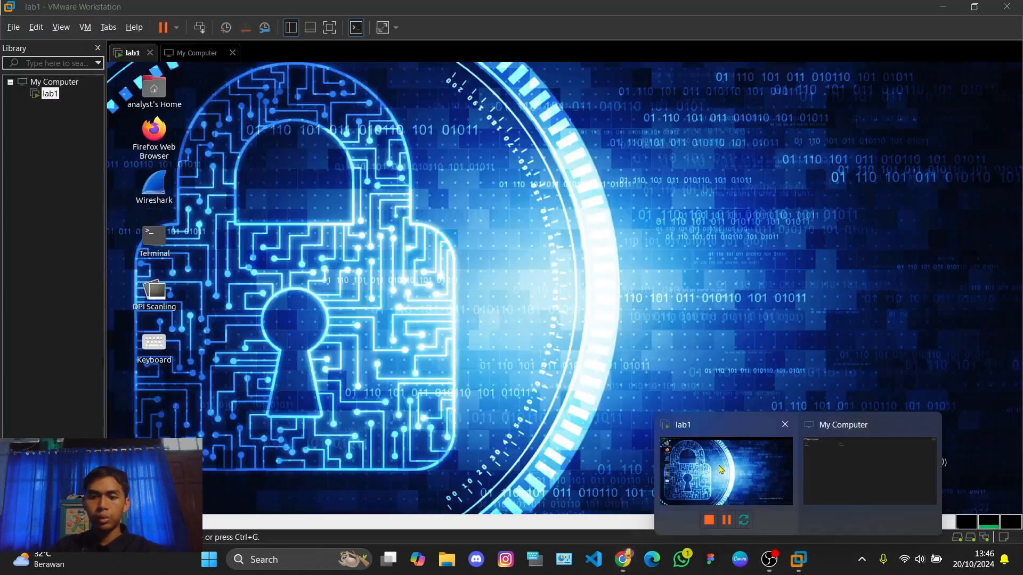
left_click(722, 469)
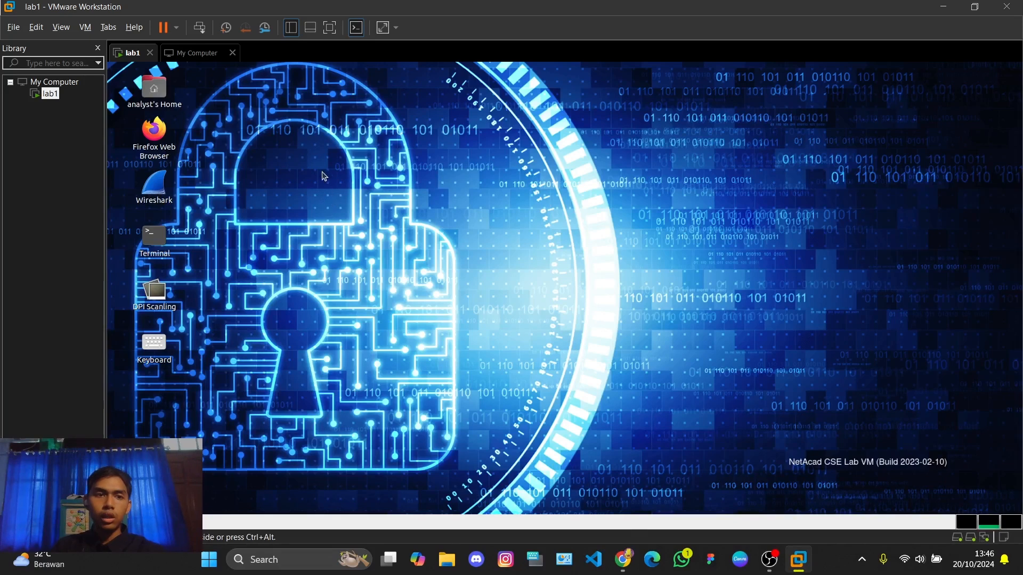
left_click(176, 29)
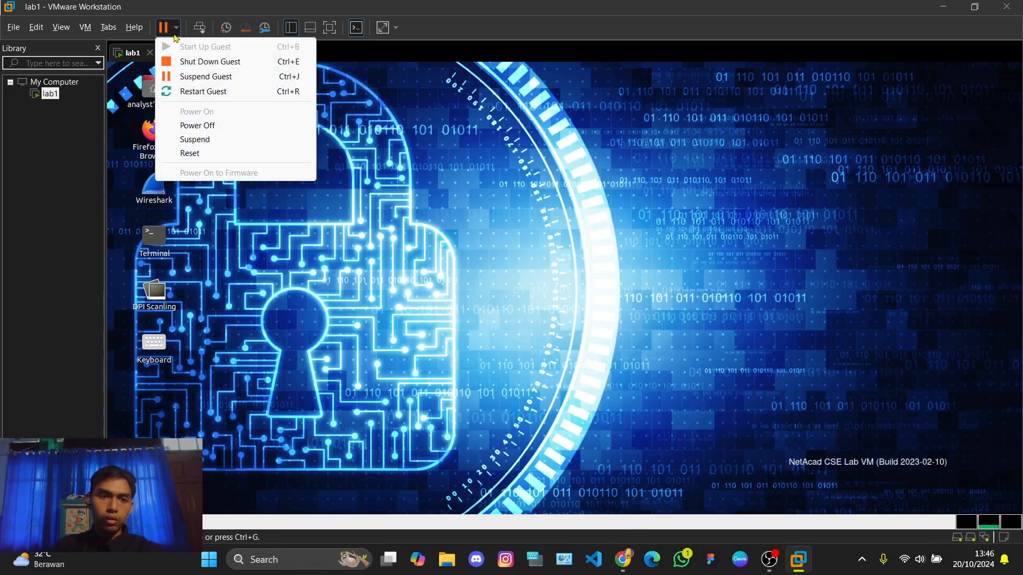
left_click(12, 31)
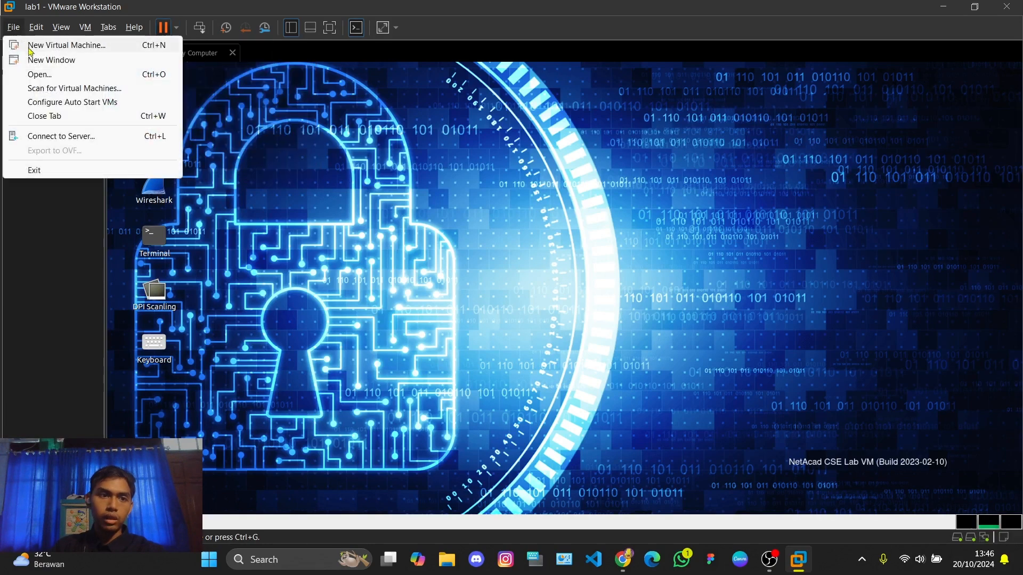
left_click(55, 122)
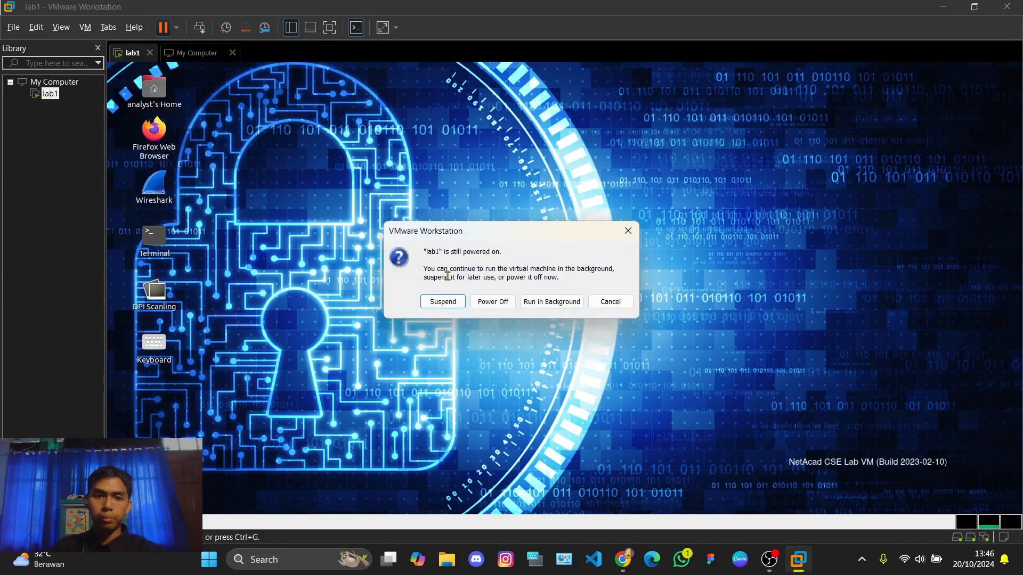
left_click(444, 302)
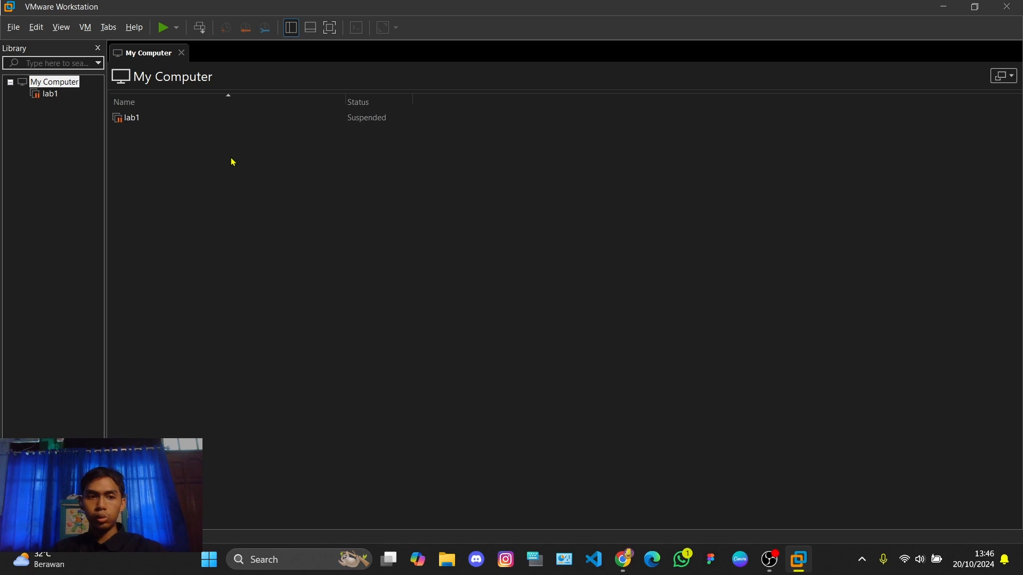
- Open the suspended lab1 virtual machine's page from the library and switch back to Chrome
left_click(52, 96)
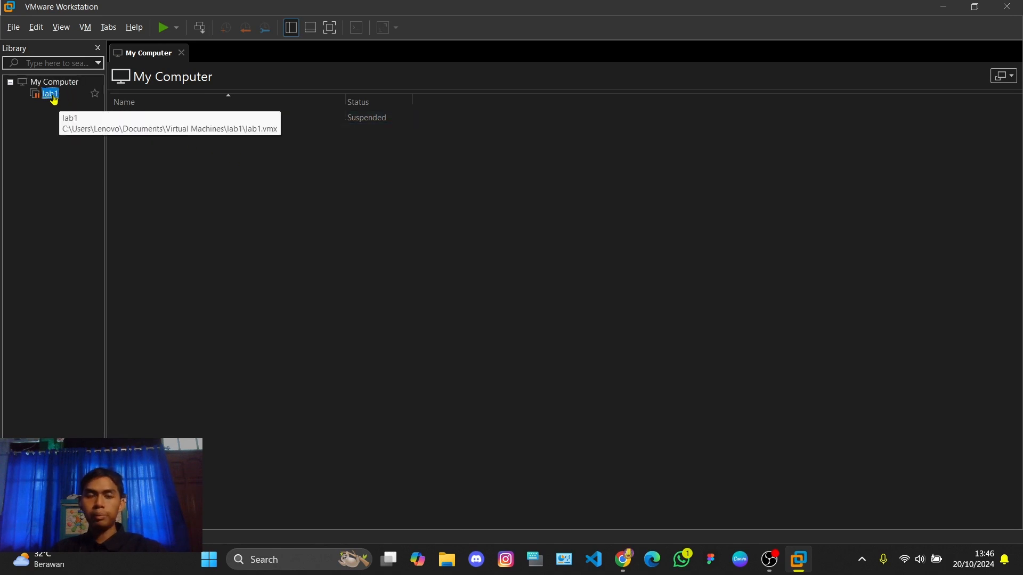
double_click(51, 96)
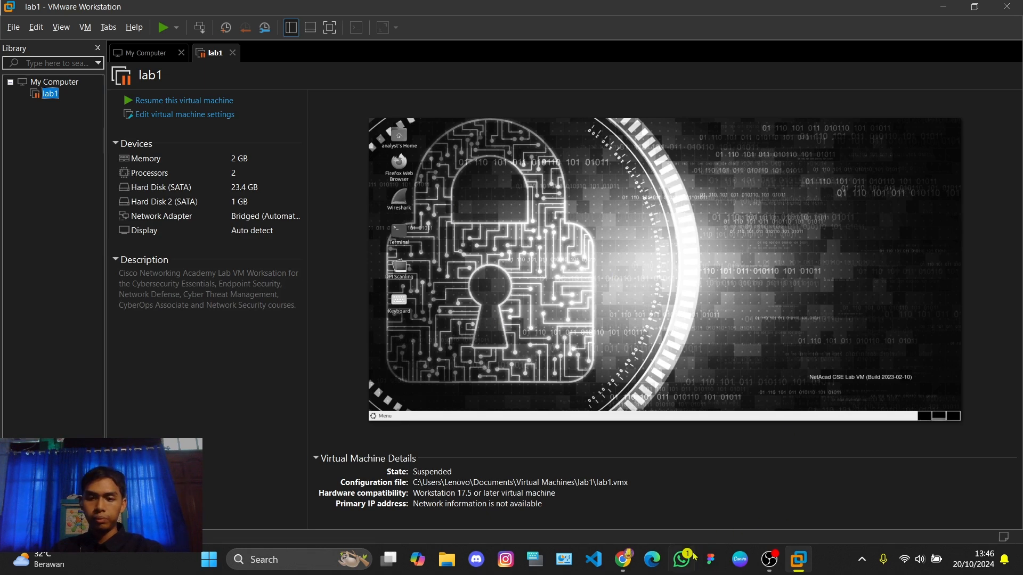
left_click(622, 560)
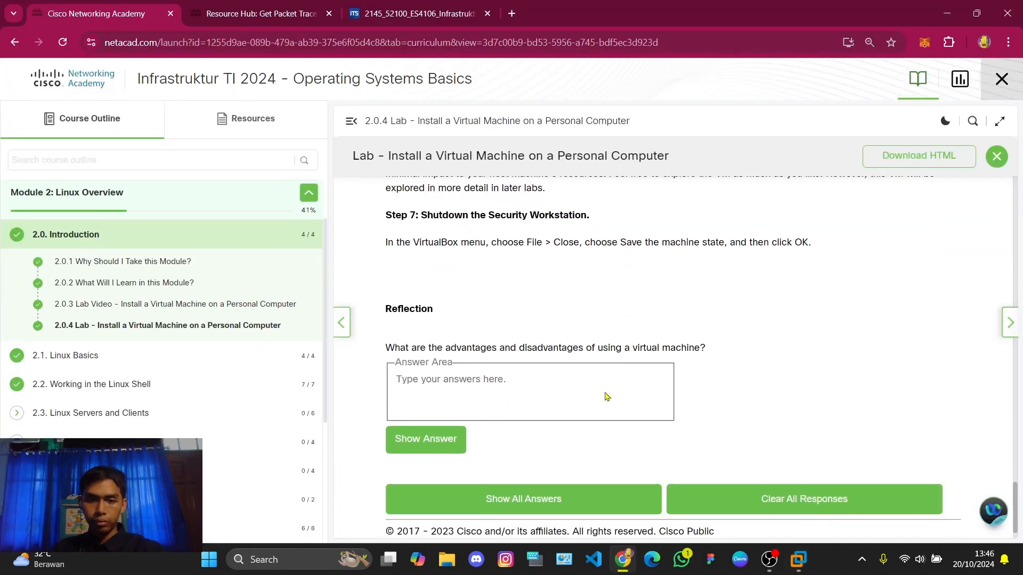
- Begin the Reflection answer with "keuntungannya: dapat menggunakan os yang berbeda dari os bawaan tanpa menghapus os baawaan"
scroll(602, 348, "down", 1)
left_click(556, 347)
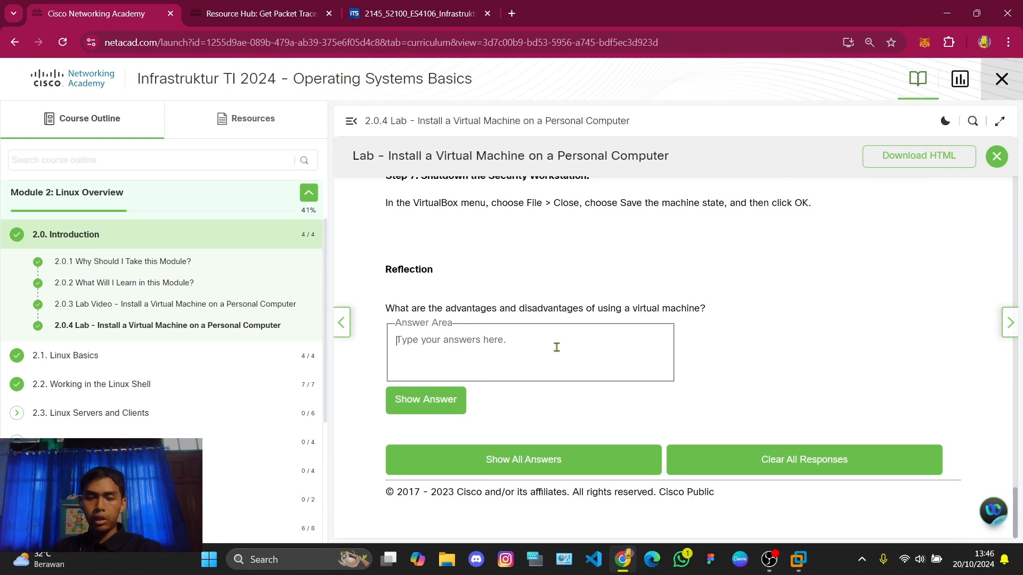
left_click_drag(444, 309, 701, 316)
left_click(618, 308)
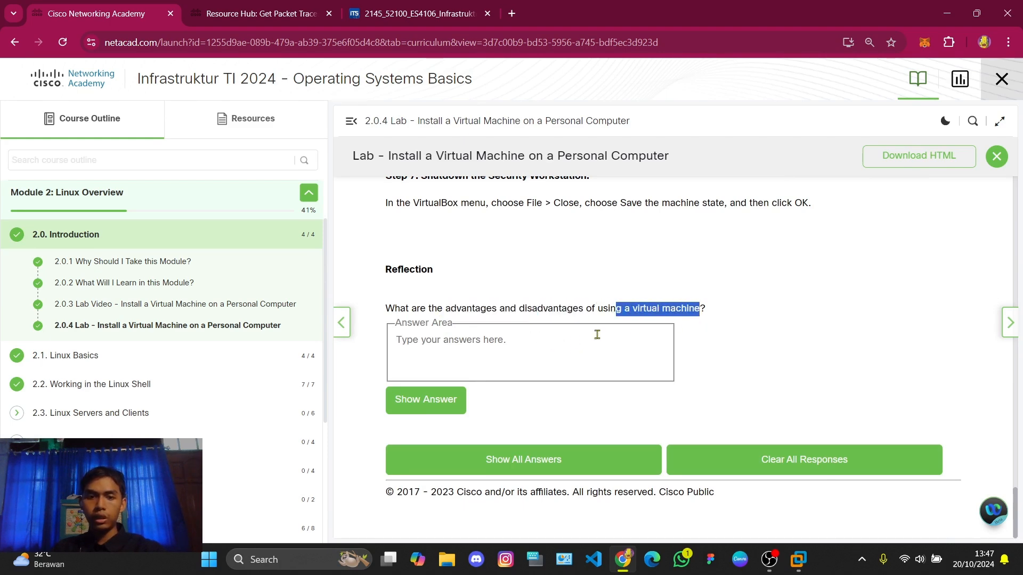
left_click(567, 348)
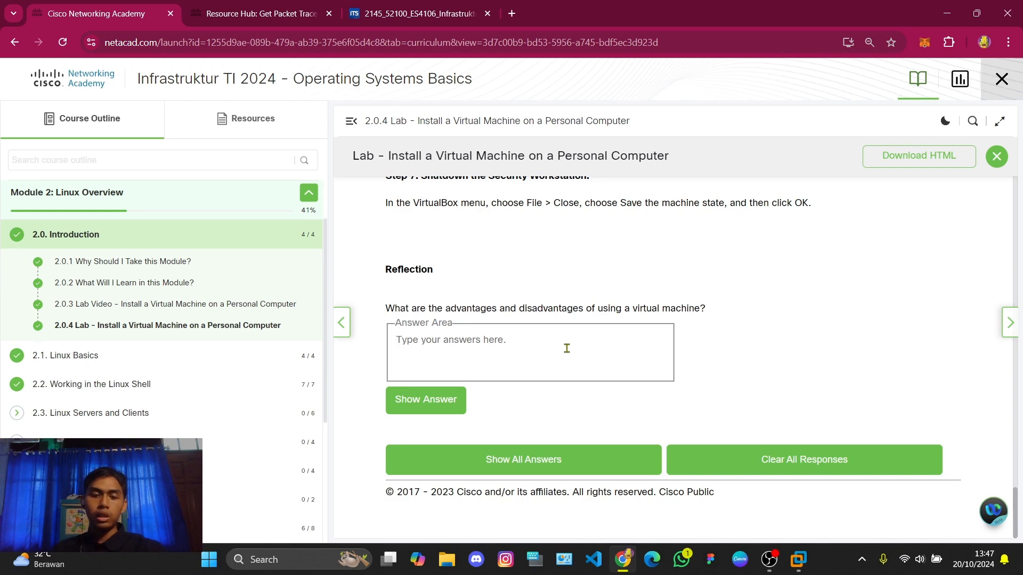
type("keuntu")
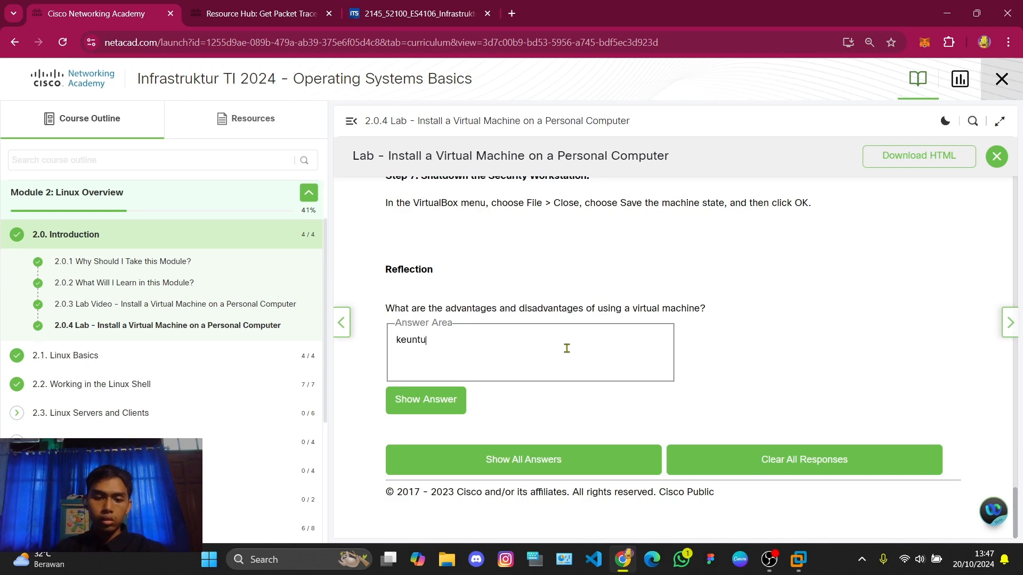
type("ngannya: ")
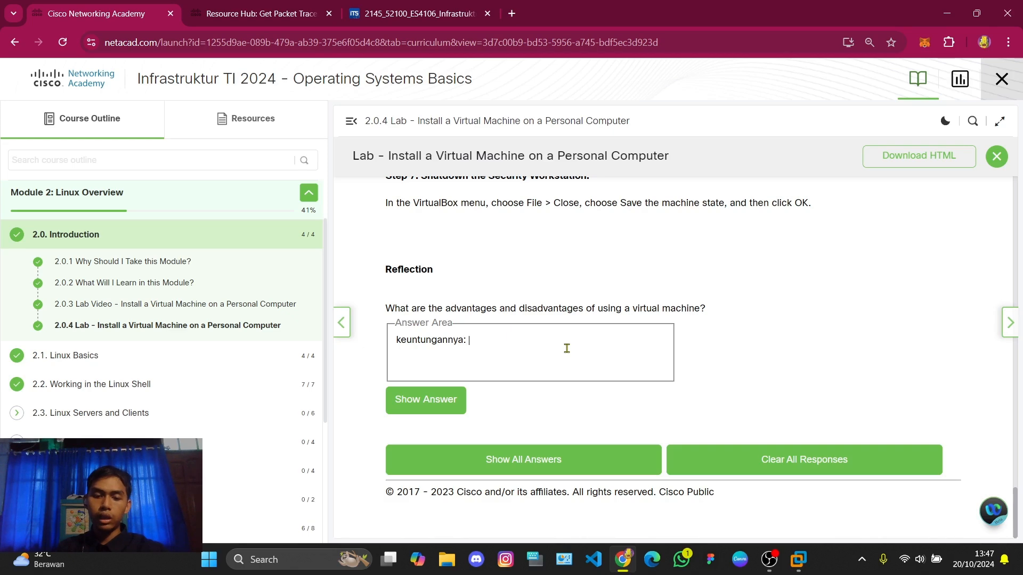
type("dapat me")
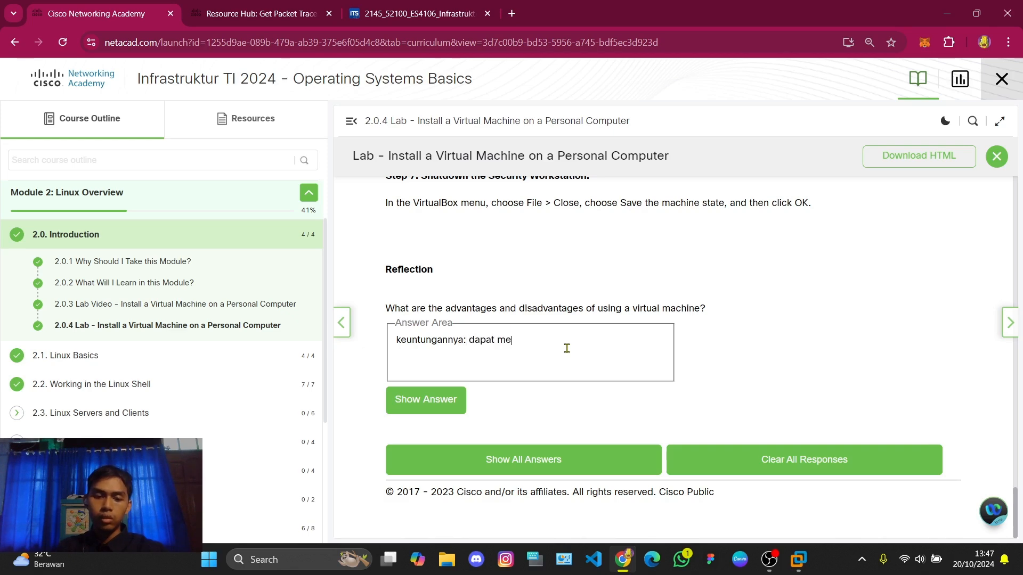
type("nggunakan os yang berbeda dari os b")
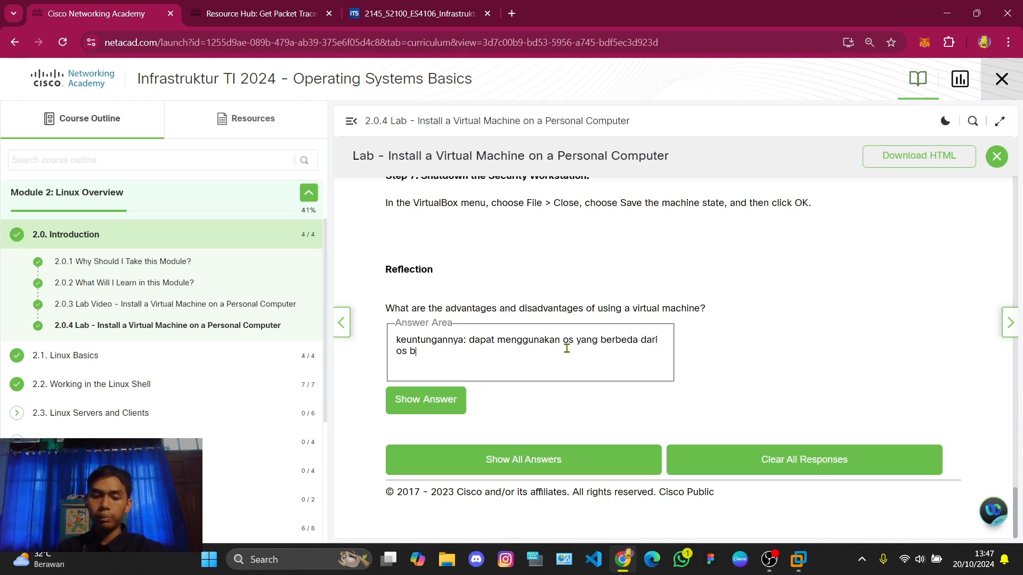
type("awaan tanpa mengha")
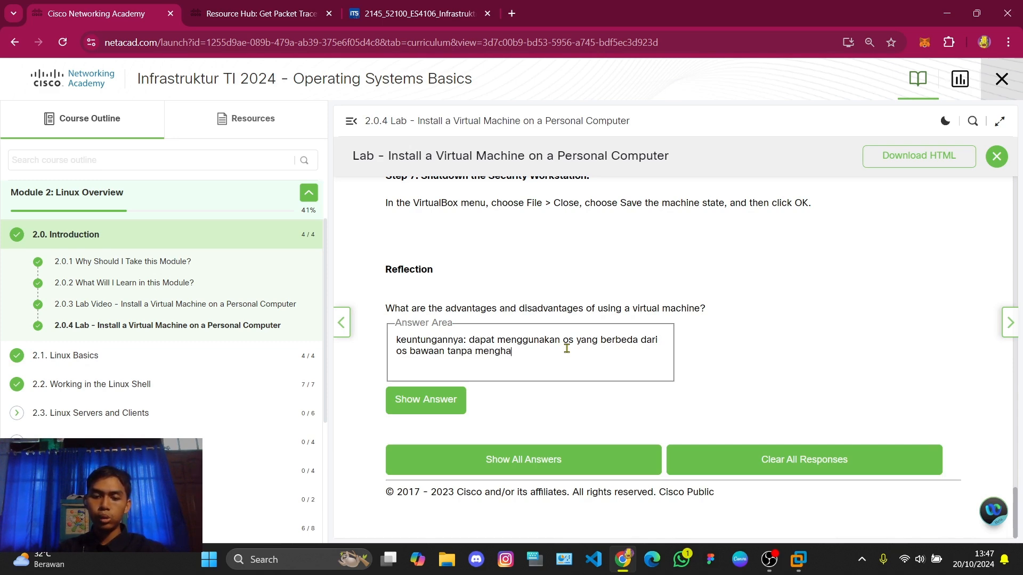
type("bawaan")
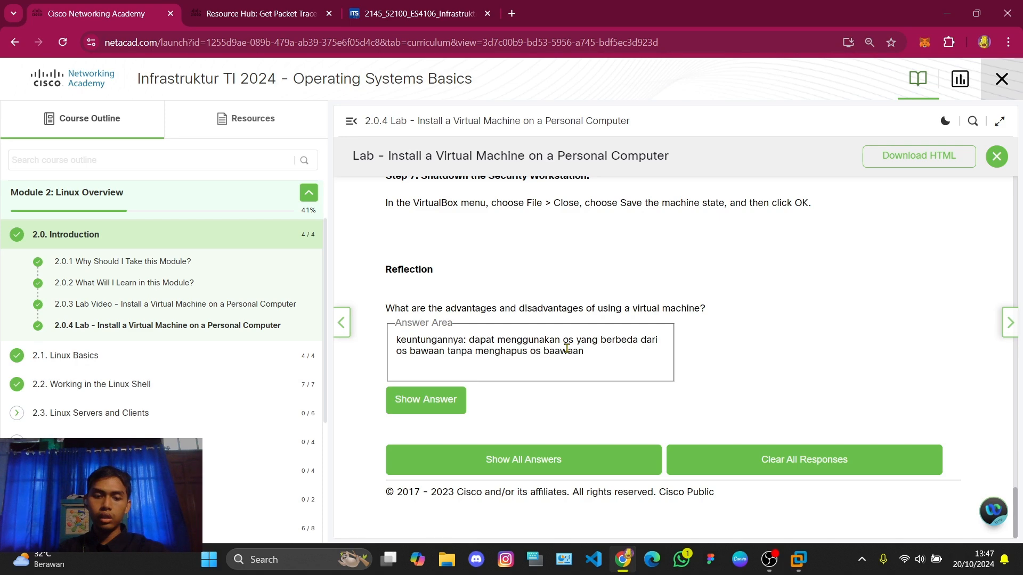
- Add a second line to the Reflection answer: "kerugiannya: memperberat kinerja dari perangkat, selain ini juga memiliki batasan dalam pengoperasiannya"
key("Return")
type("kerugiann")
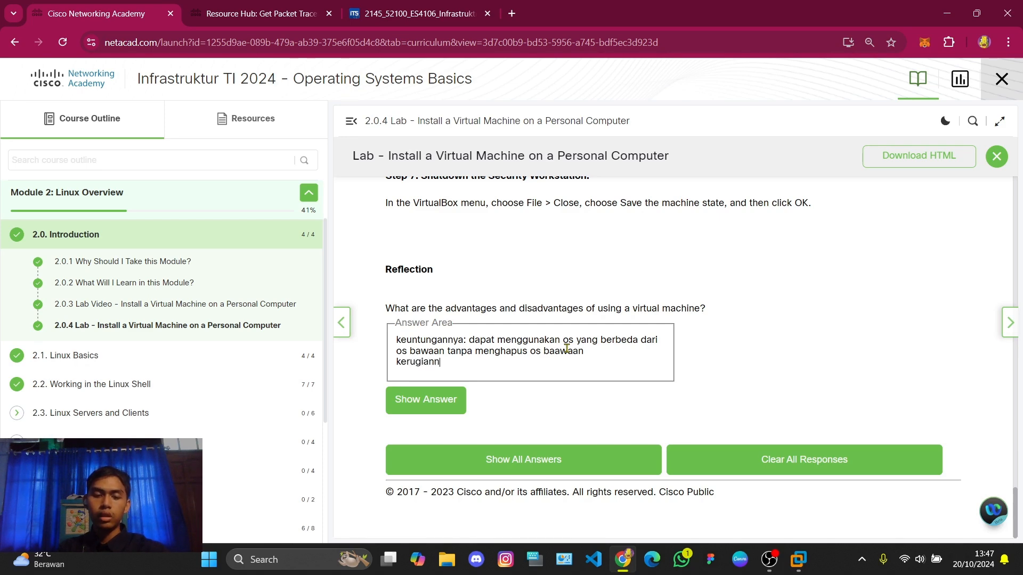
type("ya/")
type(":")
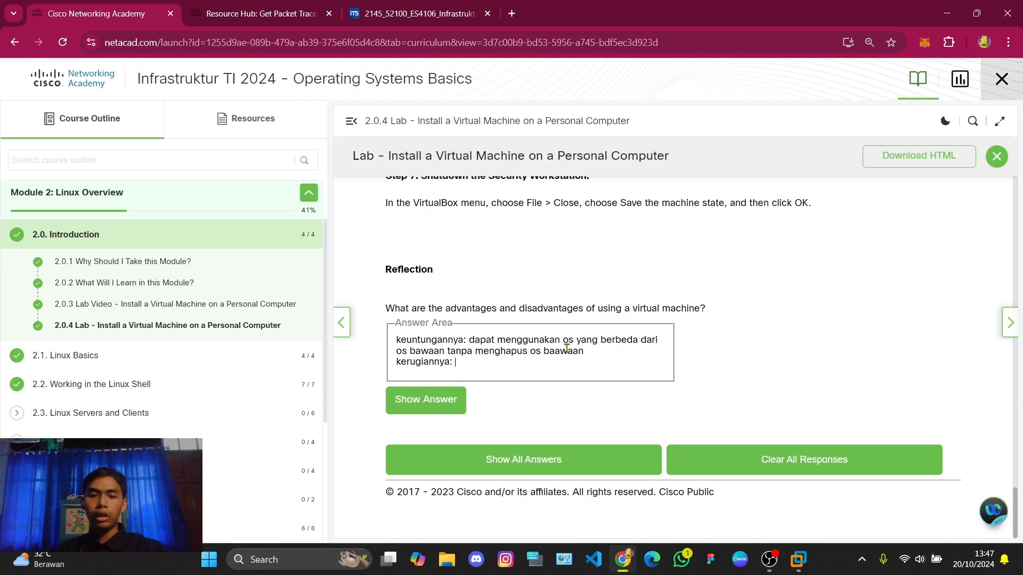
type("memperberat ")
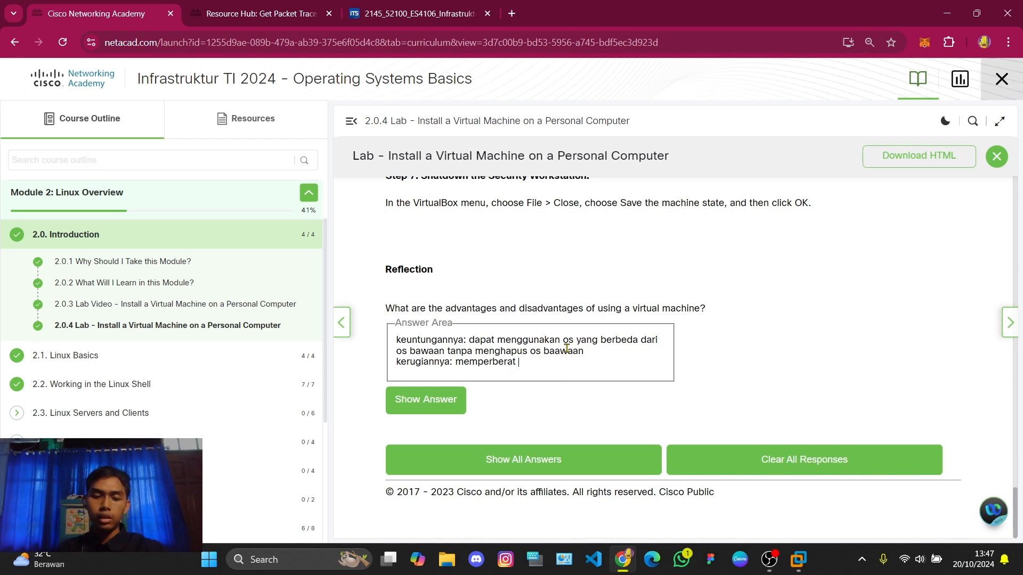
type("li kiner")
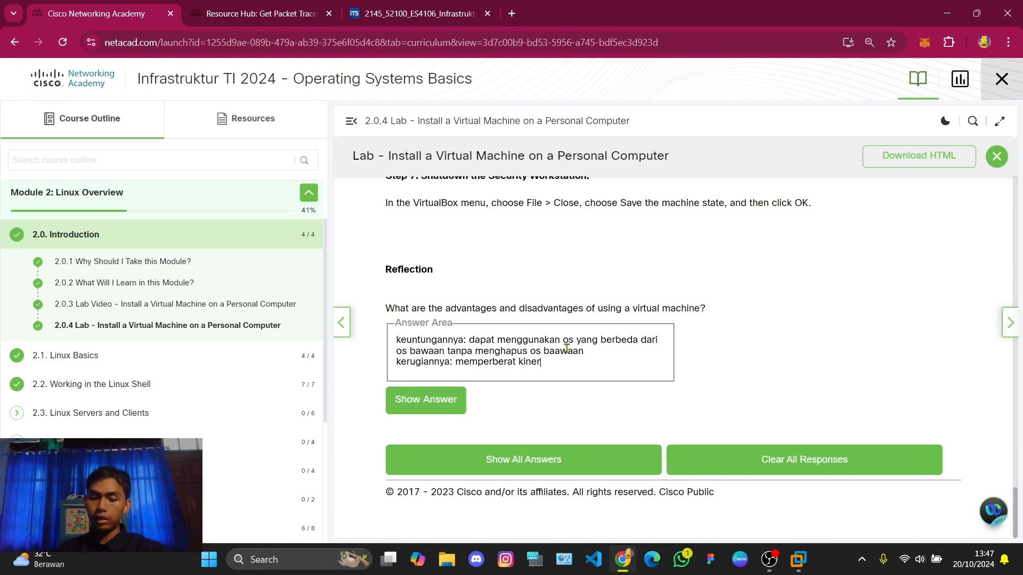
type("ja dari per")
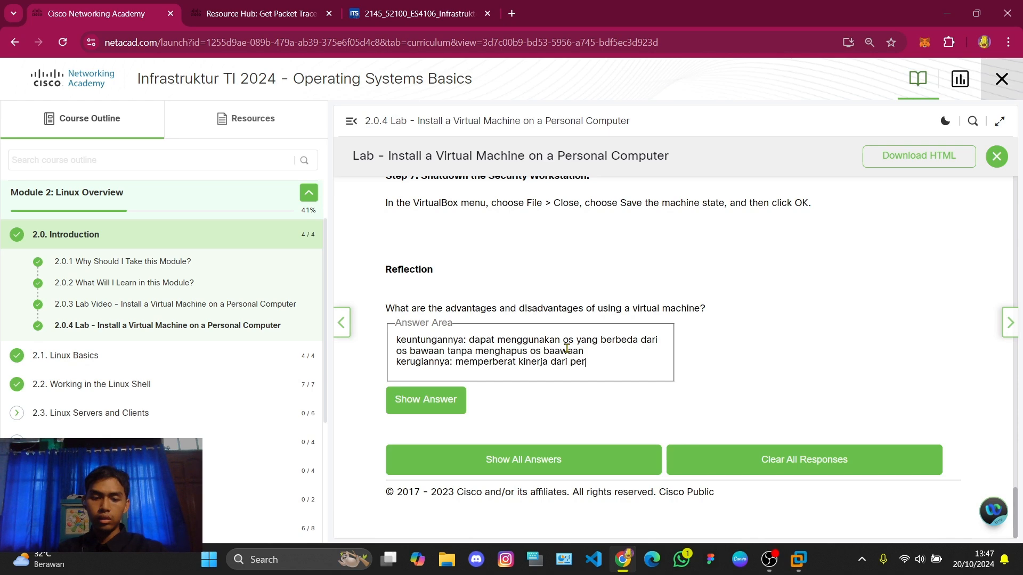
type("angkat, s")
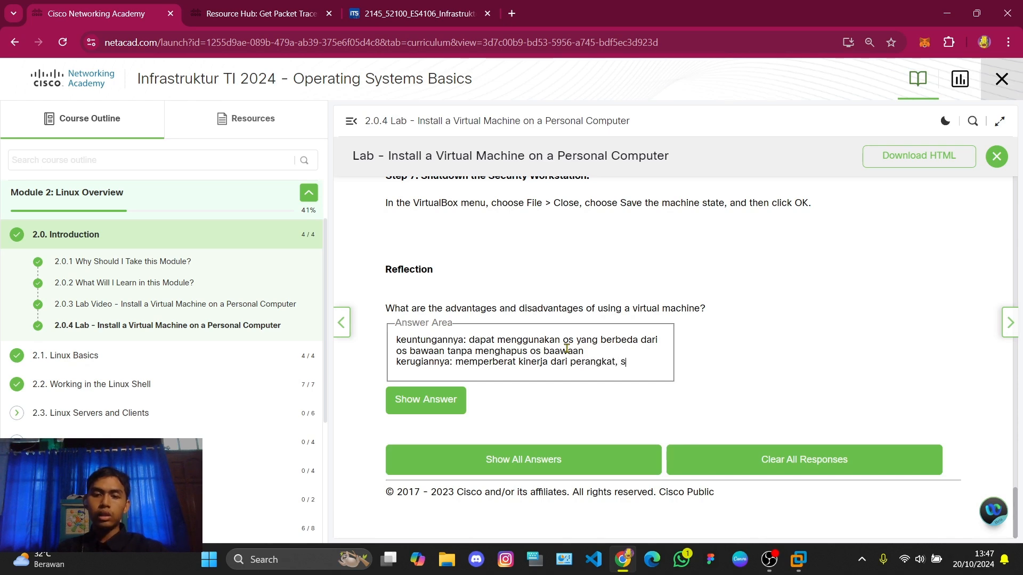
type("elain ini ")
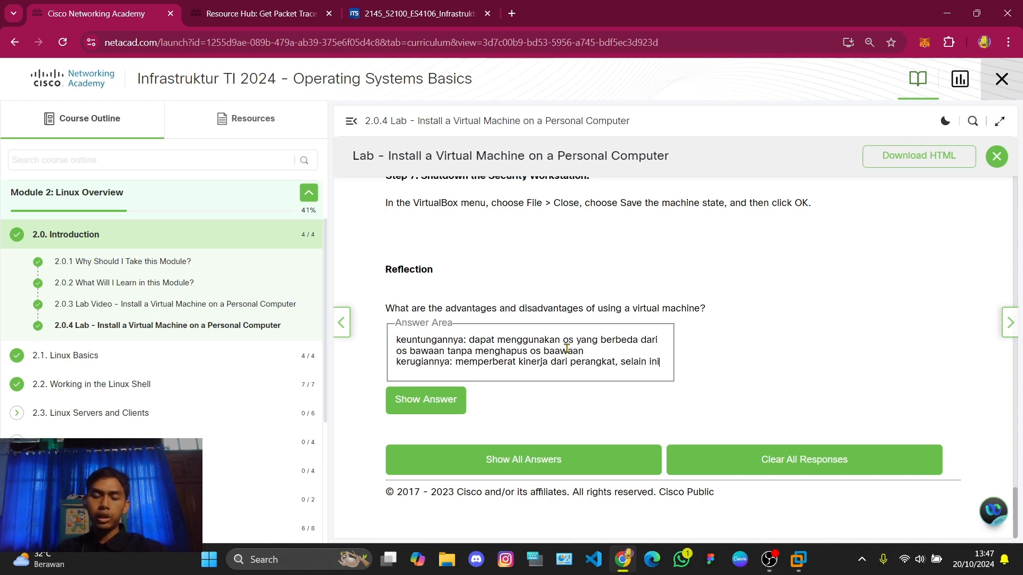
type("juga ")
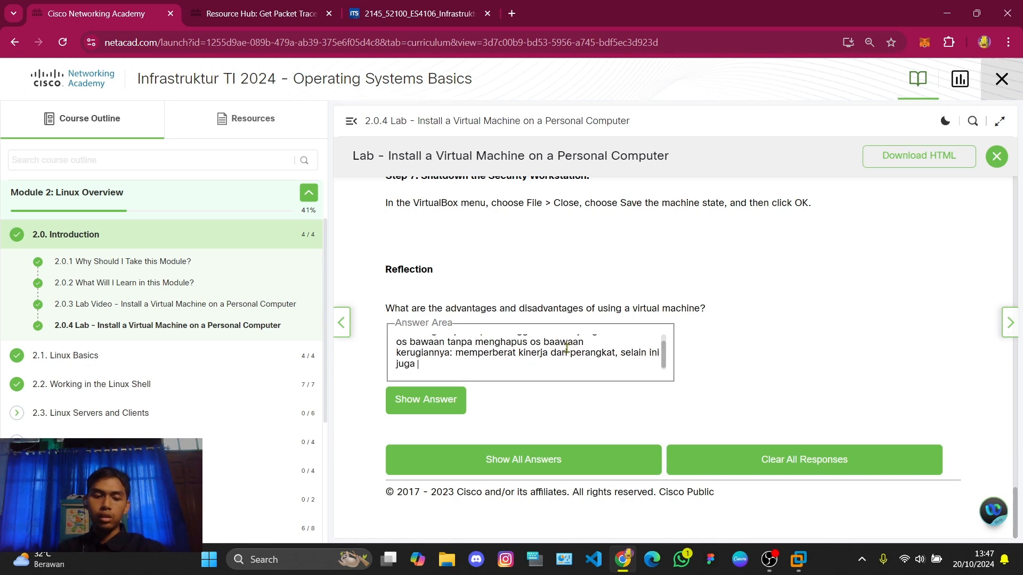
type("memiliki d")
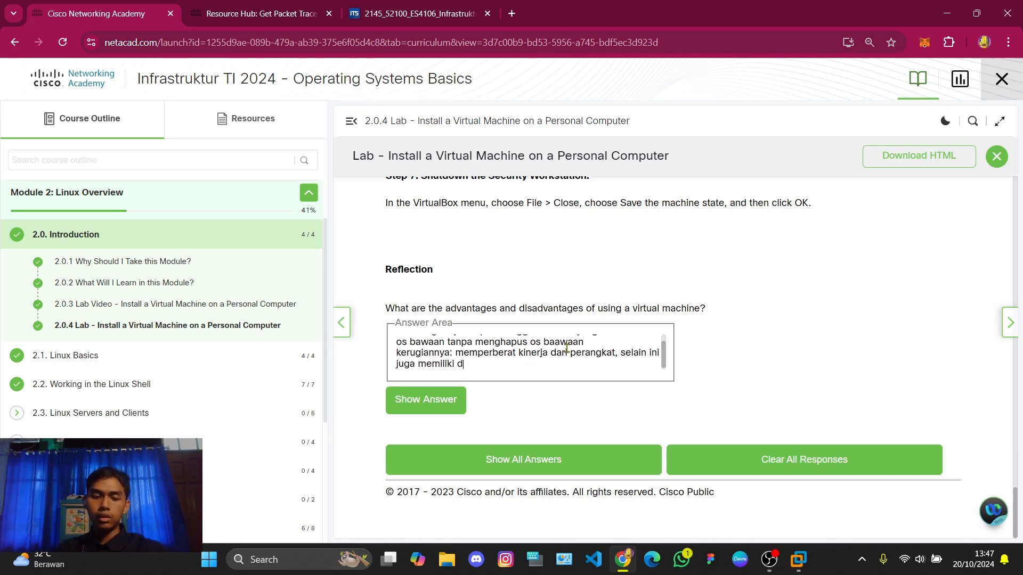
key("BackSpace")
type("batasan ")
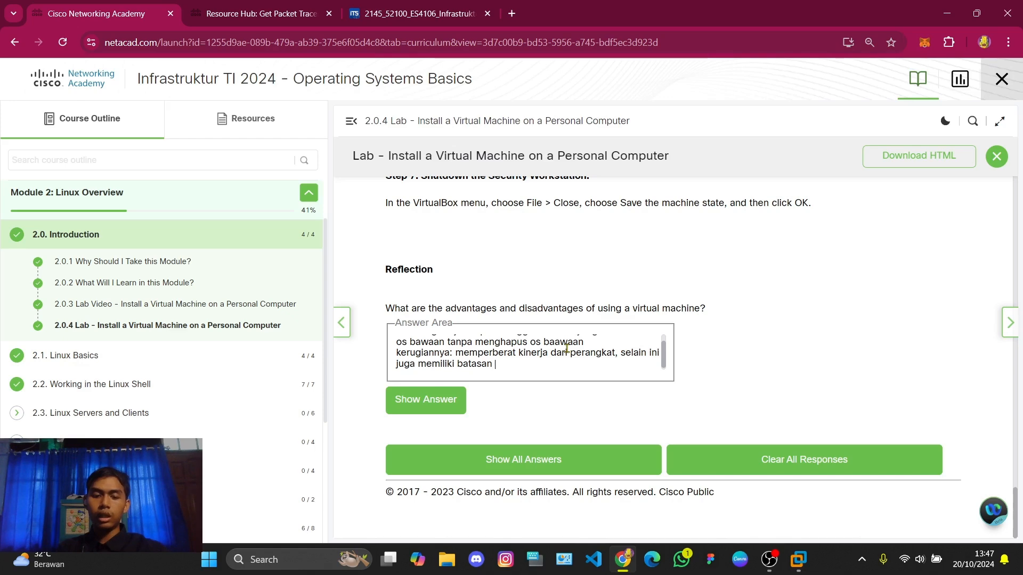
type("dalam pe")
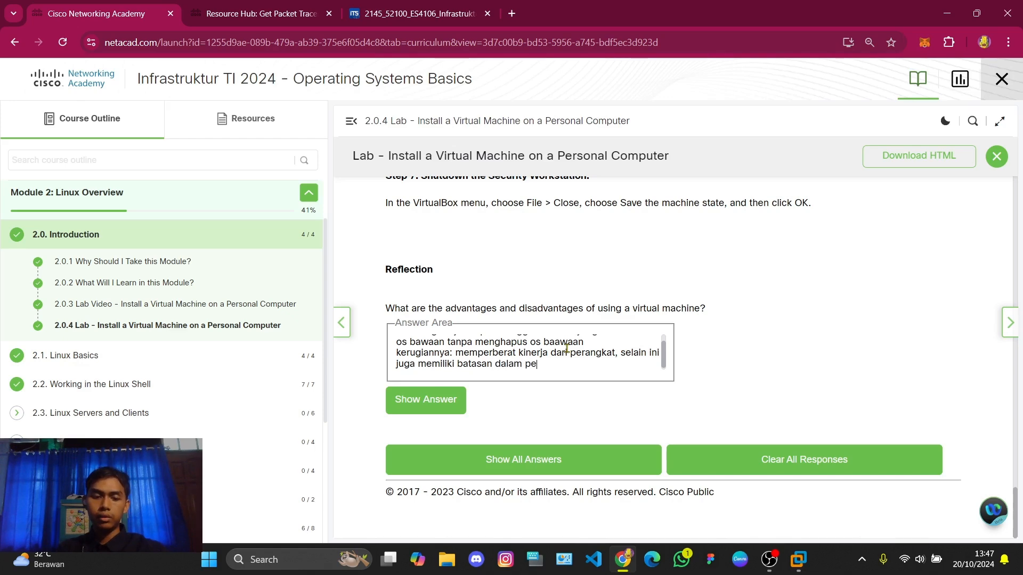
type("ngope")
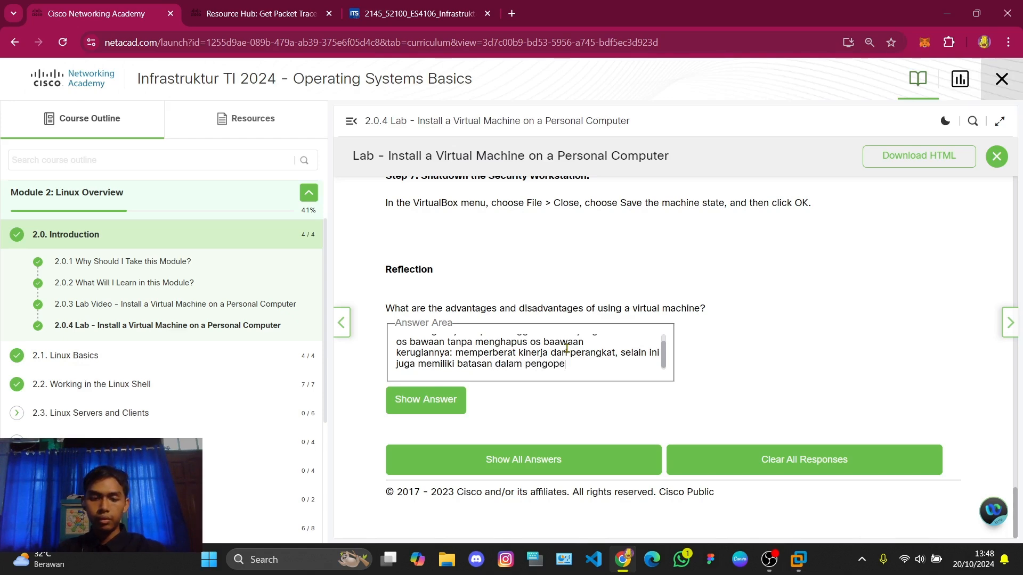
type("rasiannya")
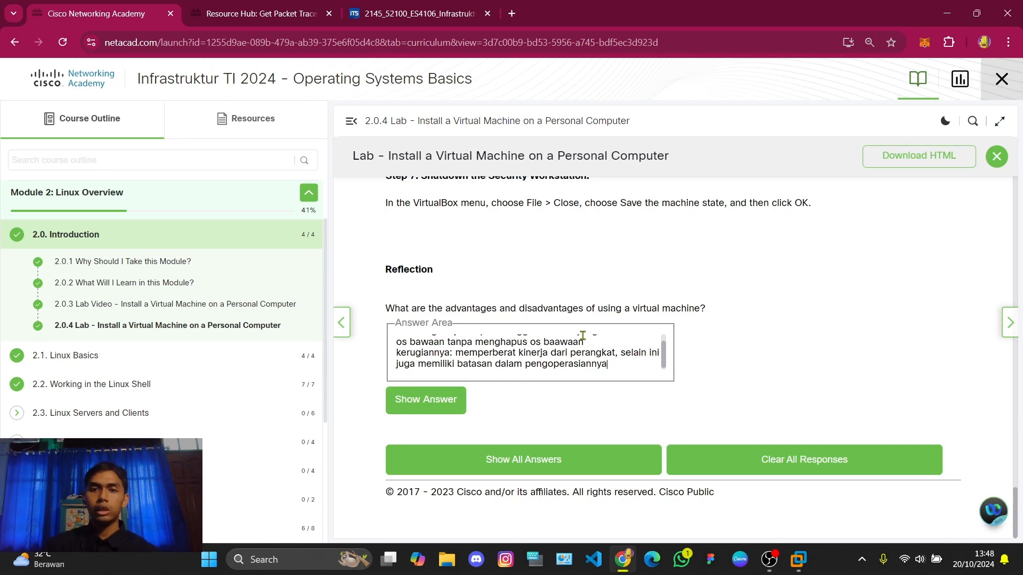
- Reveal the model answer to the Reflection question and read it against the entered response
left_click(457, 398)
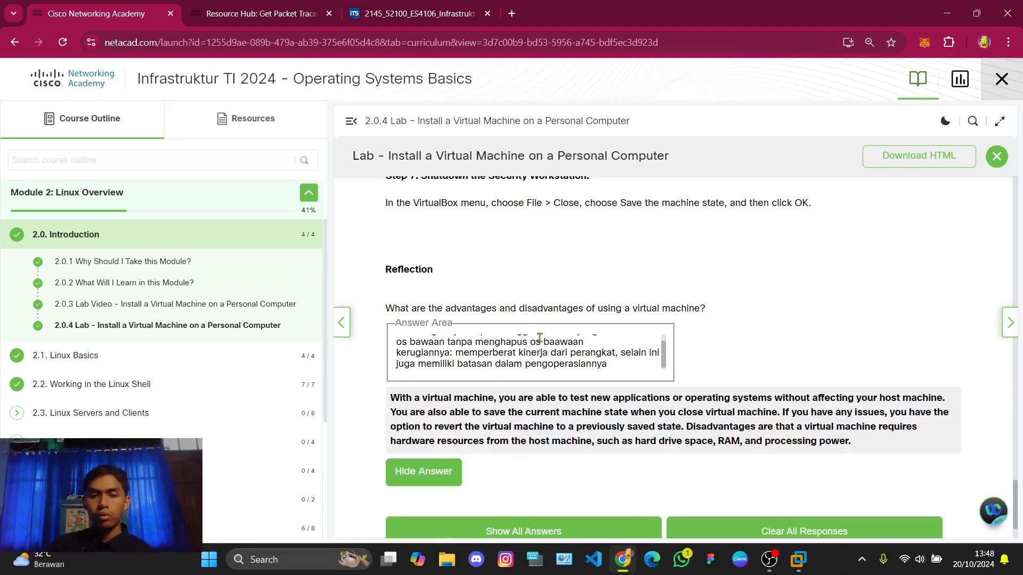
scroll(585, 397, "down", 2)
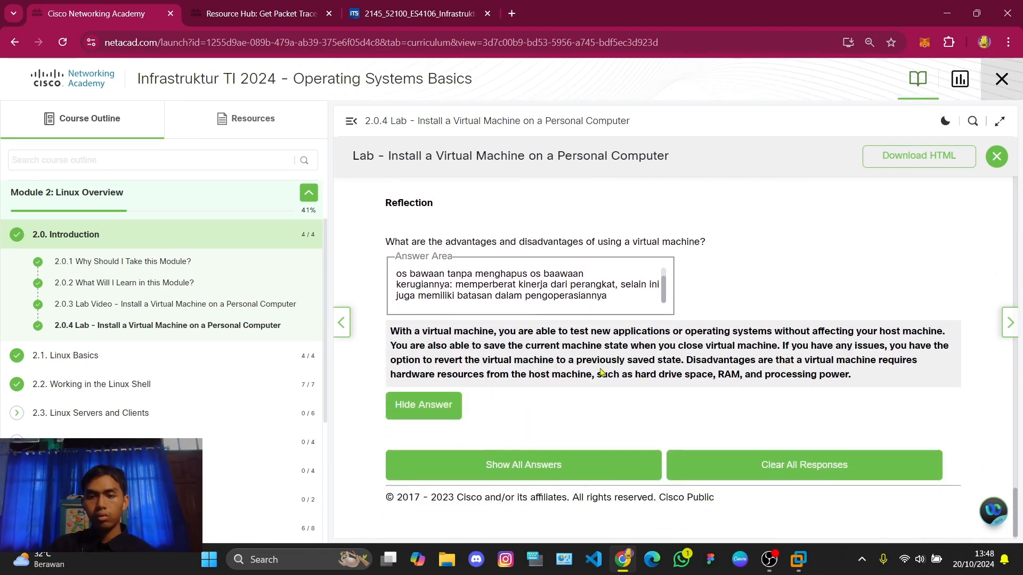